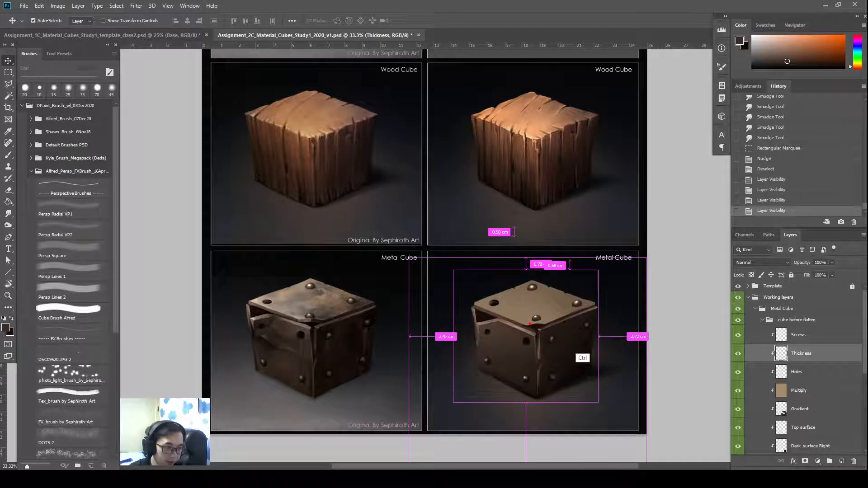
{"action": "mouse_move", "coordinate": [474, 305]}
{"action": "left_mouse_down"}
{"action": "mouse_move", "coordinate": [528, 326]}
{"action": "mouse_move", "coordinate": [568, 315]}
{"action": "left_mouse_up"}
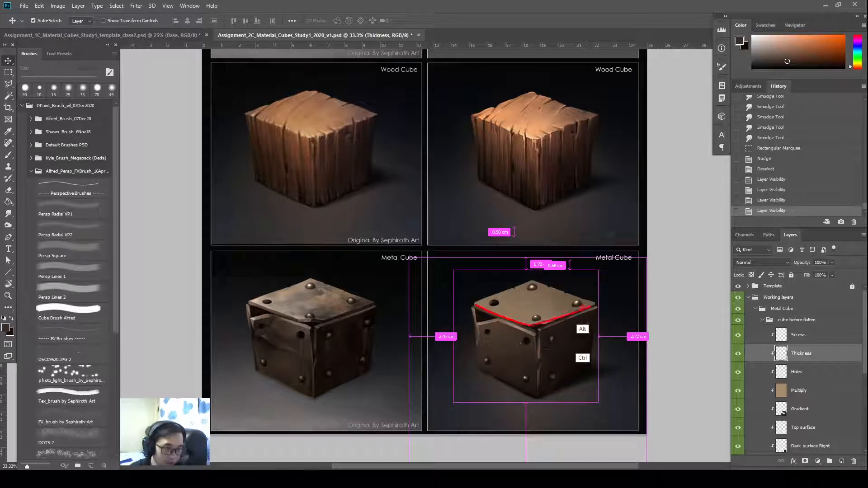
{"action": "key", "text": "Escape"}
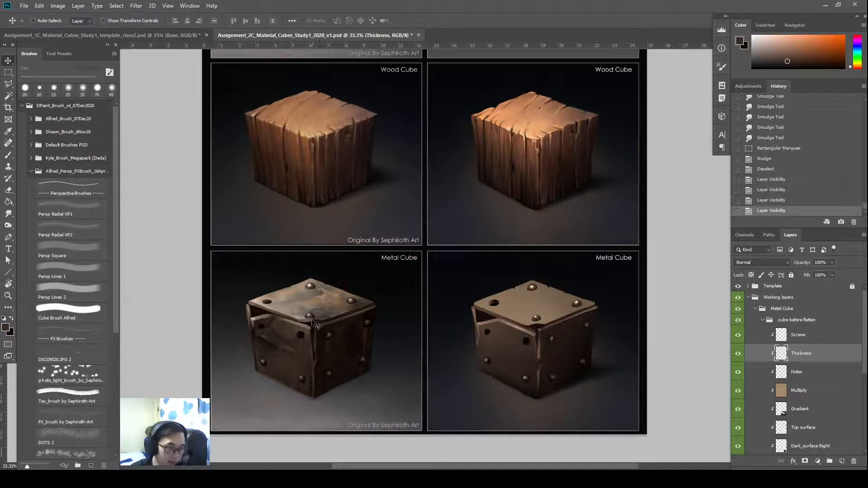
{"action": "key", "text": "ctrl+2"}
{"action": "mouse_move", "coordinate": [376, 302]}
{"action": "left_mouse_down"}
{"action": "mouse_move", "coordinate": [325, 322]}
{"action": "mouse_move", "coordinate": [252, 310]}
{"action": "left_mouse_up"}
{"action": "key", "text": "Escape"}
Add a clipped layer above the Screws layer and name it Thickness2
{"action": "left_click", "coordinate": [809, 336]}
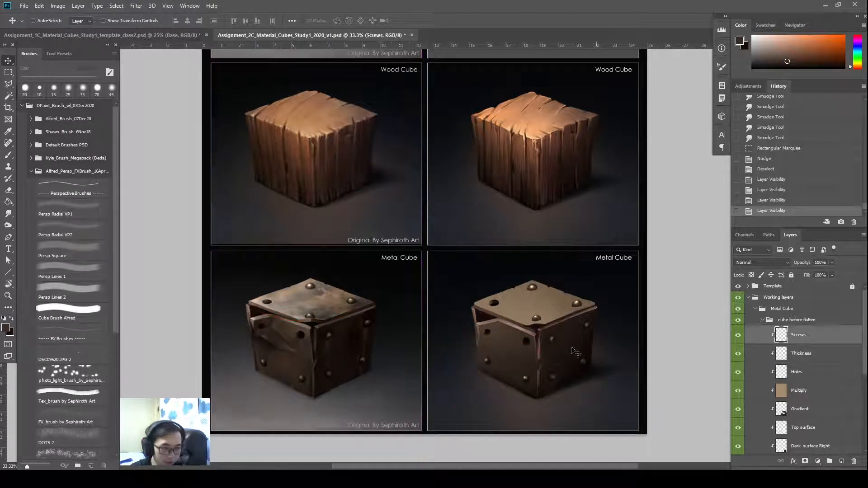
{"action": "double_click", "coordinate": [807, 354]}
{"action": "key", "text": "ctrl+c"}
{"action": "left_click", "coordinate": [806, 337]}
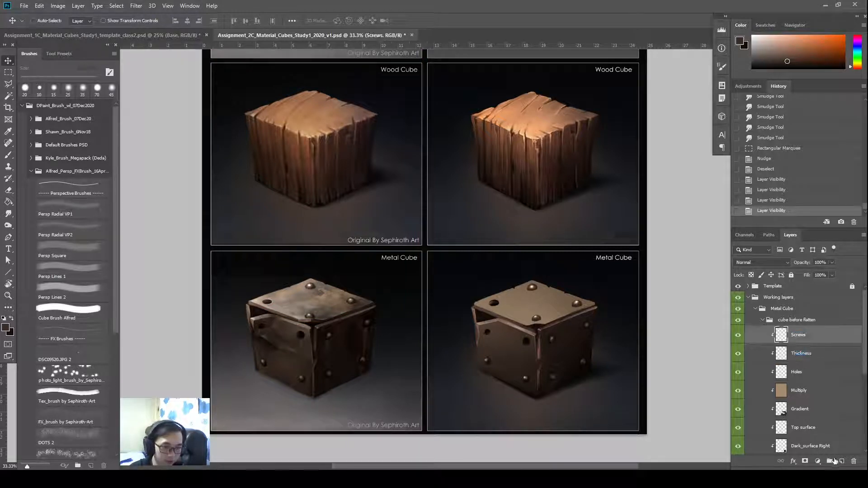
{"action": "left_click", "coordinate": [834, 461]}
{"action": "double_click", "coordinate": [809, 335]}
{"action": "key", "text": "ctrl+v"}
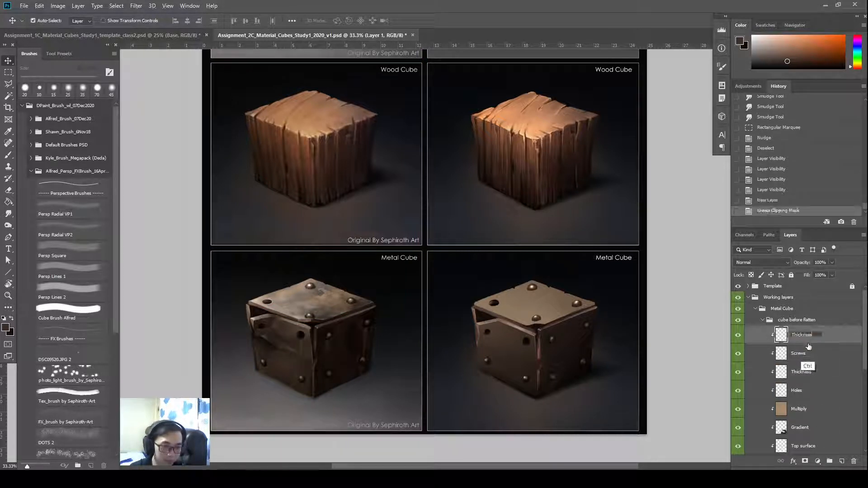
{"action": "type", "text": "2"}
{"action": "key", "text": "Return"}
Try painting a straight dark brush stroke at 46% opacity along the top plate's front-left edge on the right-hand metal cube
{"action": "key", "text": "b"}
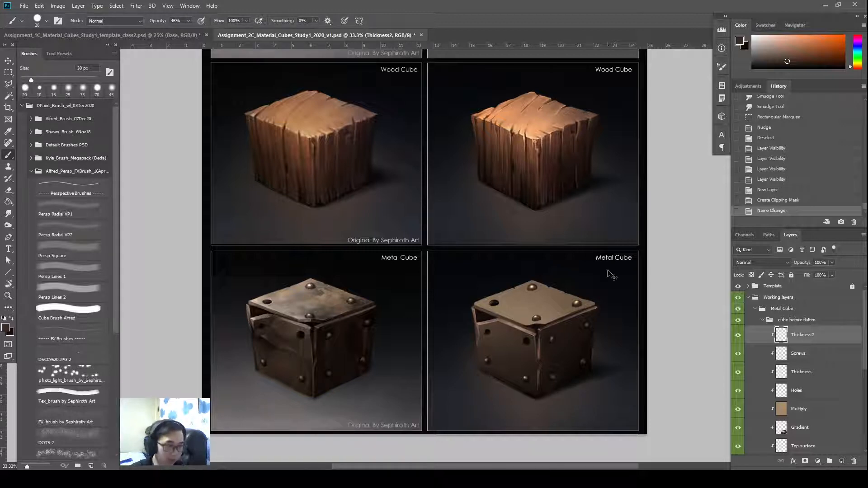
{"action": "key", "text": "ctrl+plus"}
{"action": "key", "text": "ctrl+minus"}
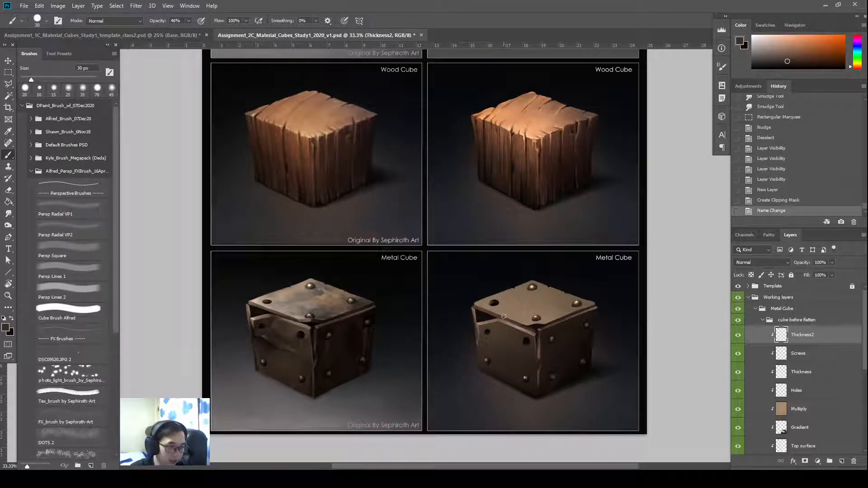
{"action": "left_click", "coordinate": [474, 305]}
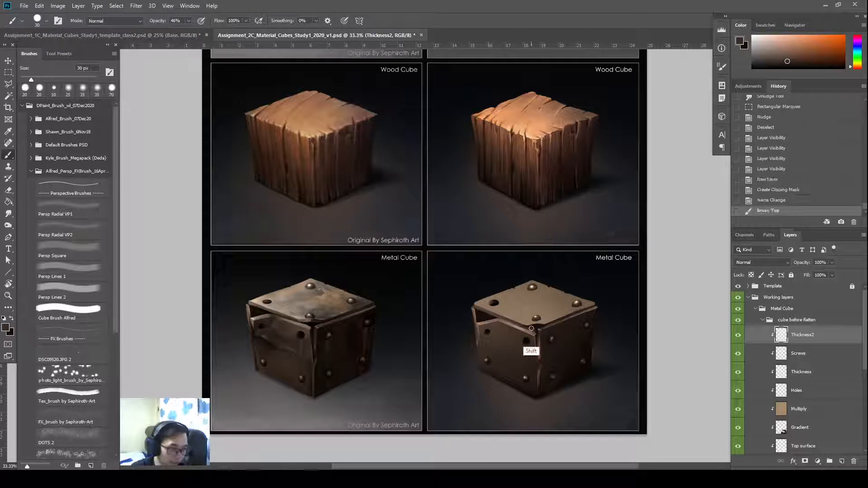
{"action": "left_click", "coordinate": [532, 327], "text": "shift"}
{"action": "key", "text": "ctrl+z"}
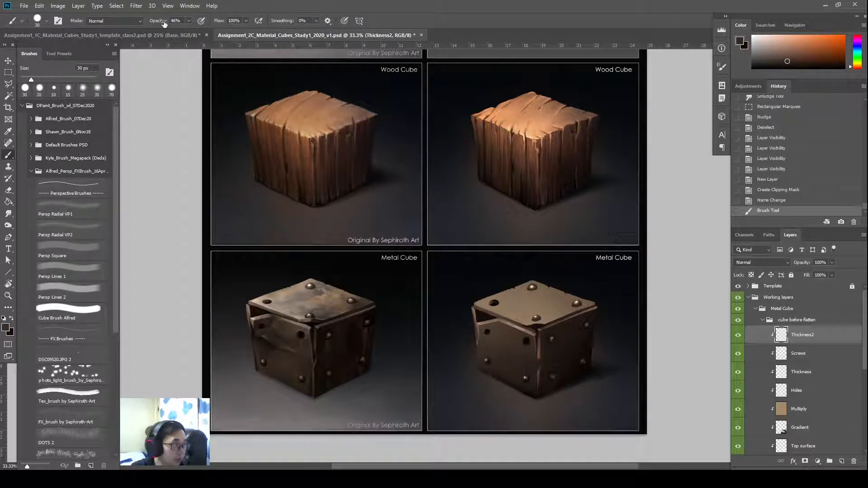
Set the brush opacity to 100% and paint a straight dark thickness line at 45 px along the top plate's front-left edge
{"action": "left_click_drag", "start_coordinate": [163, 22], "coordinate": [253, 26]}
{"action": "left_click", "coordinate": [471, 304]}
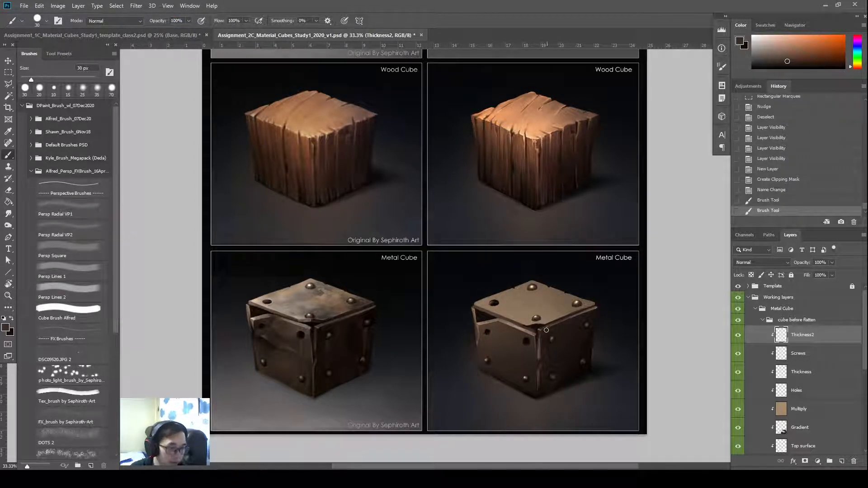
{"action": "left_click", "coordinate": [532, 327], "text": "shift"}
{"action": "key", "text": "ctrl+z"}
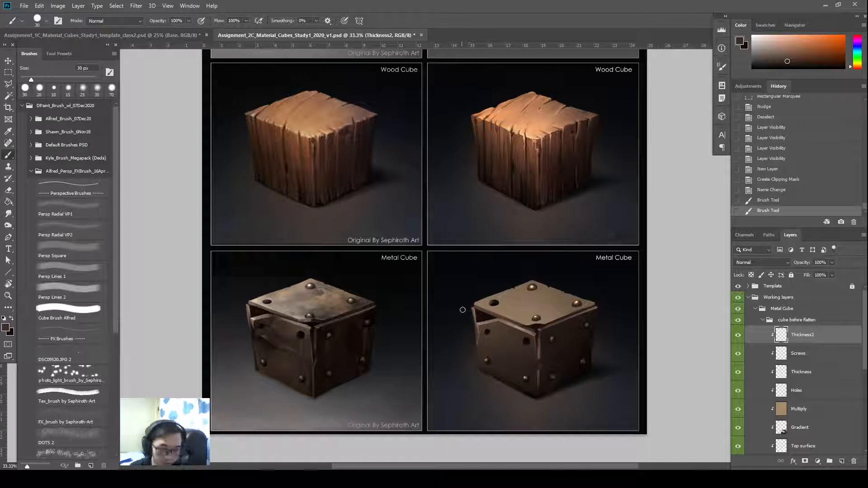
{"action": "left_click", "coordinate": [471, 305]}
{"action": "left_click", "coordinate": [532, 327], "text": "shift"}
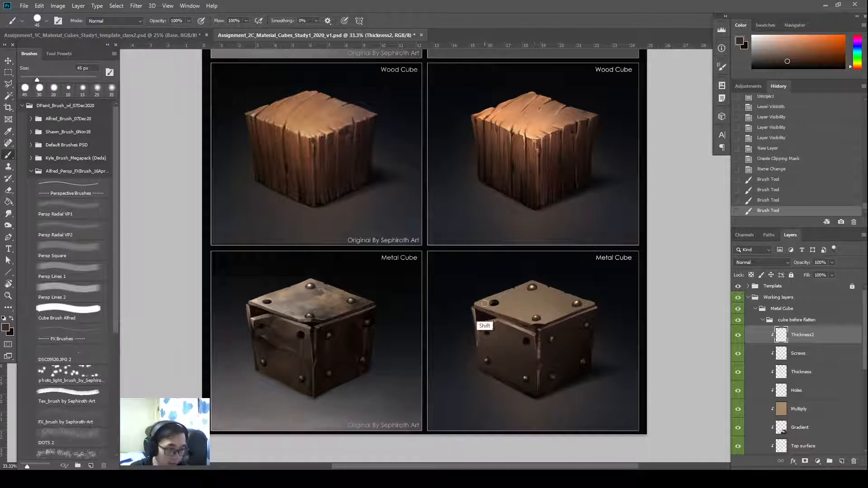
{"action": "key", "text": "ctrl+z"}
{"action": "left_click", "coordinate": [472, 304]}
{"action": "left_click", "coordinate": [532, 327], "text": "shift"}
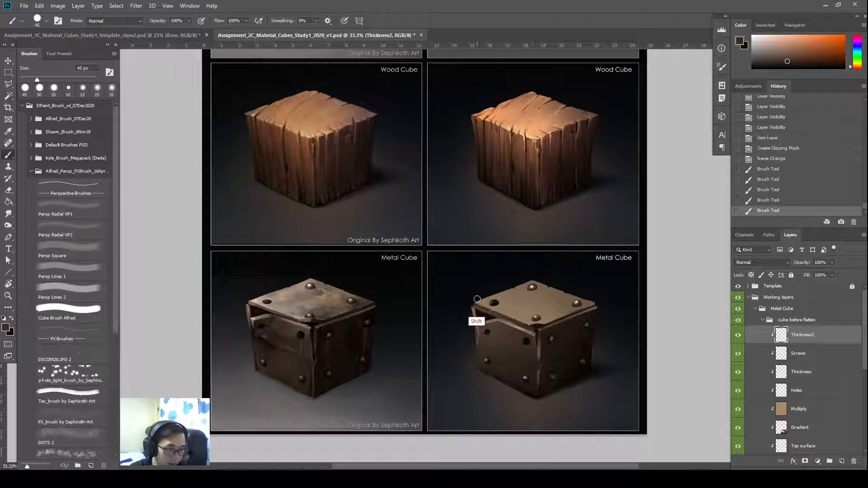
{"action": "left_click", "coordinate": [550, 321], "text": "shift"}
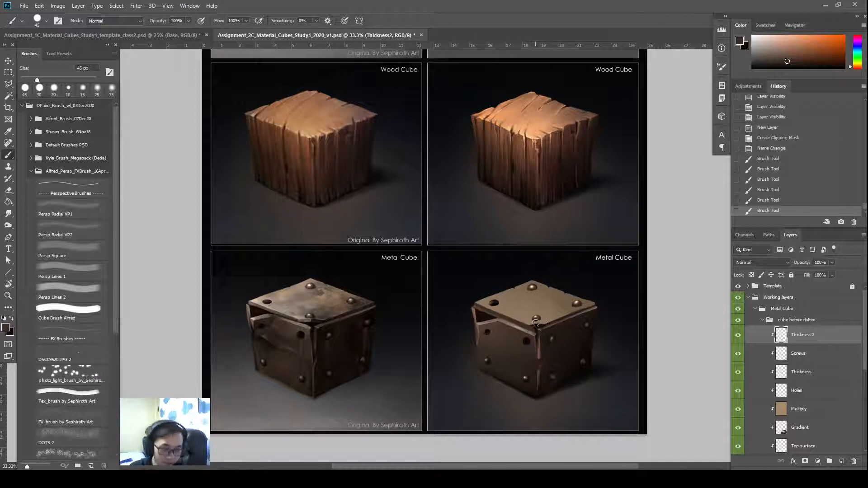
Reduce the brush to 30 px and continue the dark thickness line around the front corner and along the plate's front-right edge
{"action": "key", "text": "bracketleft"}
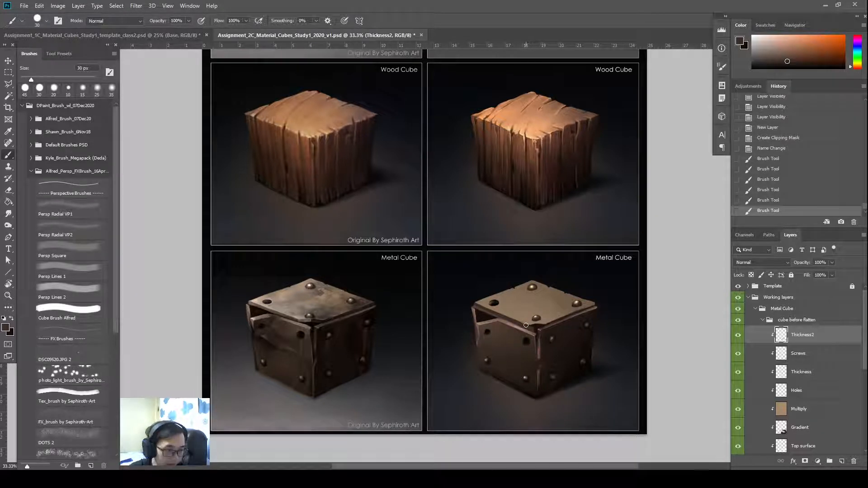
{"action": "left_click_drag", "start_coordinate": [526, 325], "coordinate": [533, 323]}
{"action": "key", "text": "ctrl+z"}
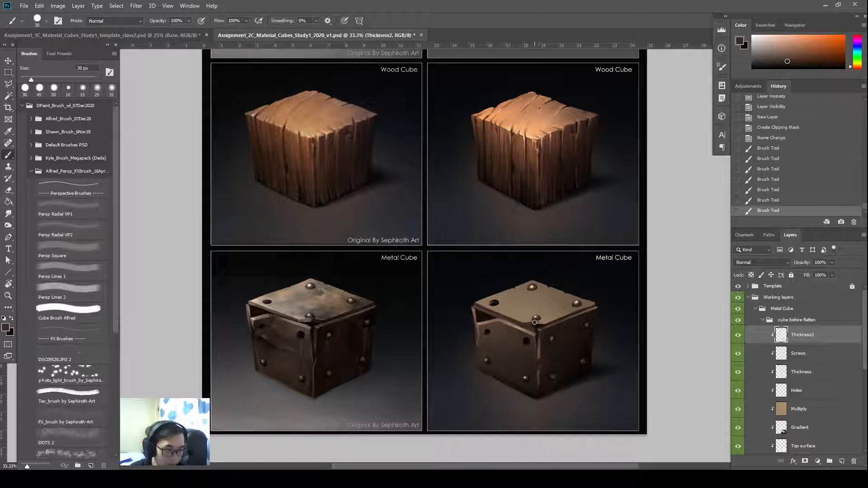
{"action": "left_click_drag", "start_coordinate": [534, 323], "coordinate": [550, 323]}
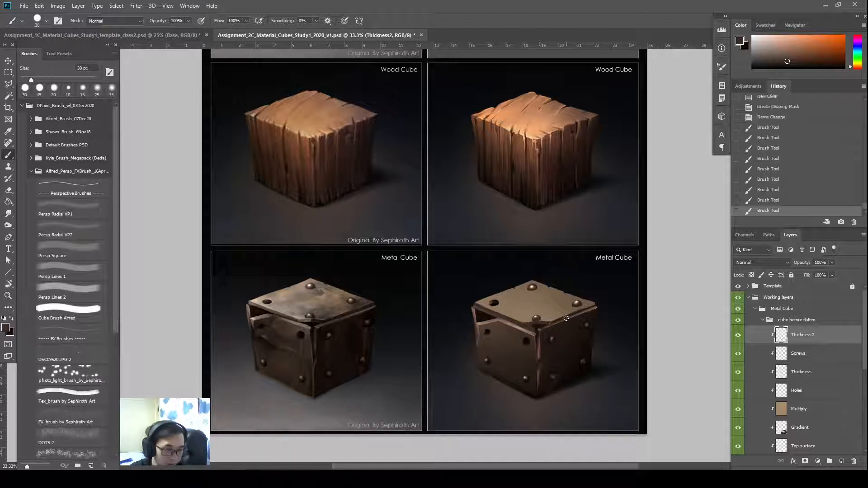
{"action": "left_click", "coordinate": [596, 304], "text": "shift"}
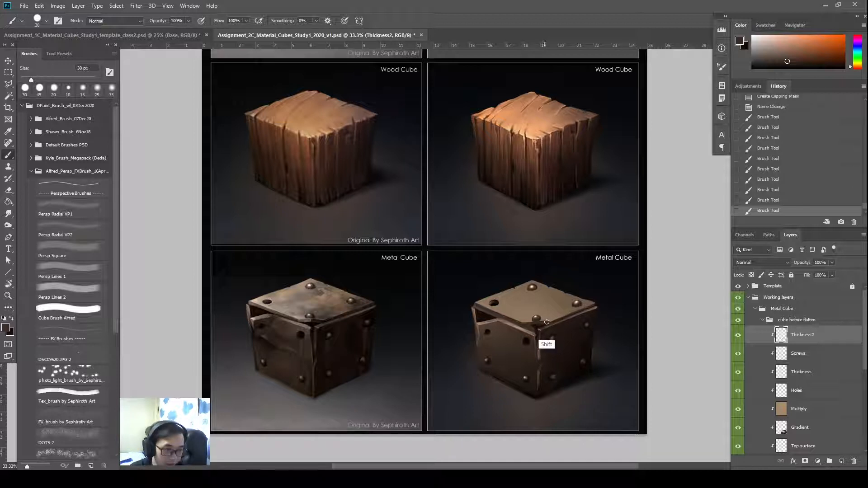
{"action": "left_click", "coordinate": [598, 305], "text": "shift"}
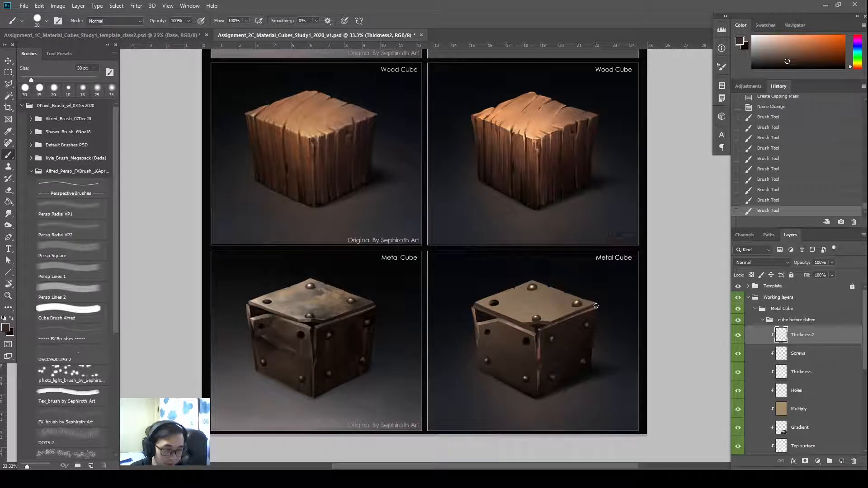
{"action": "left_click", "coordinate": [554, 322]}
{"action": "left_click", "coordinate": [595, 305], "text": "shift"}
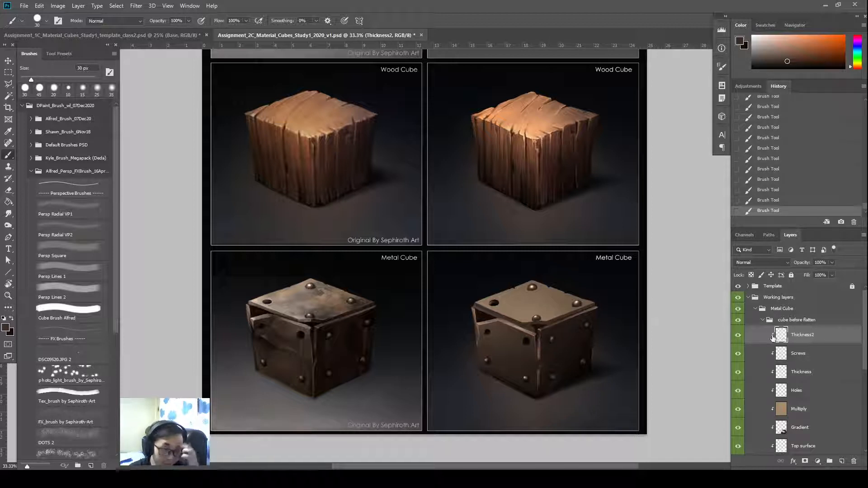
Select the excess paint below the top plate's front-right edge with the Polygonal Lasso, delete it, and deselect
{"action": "key", "text": "l"}
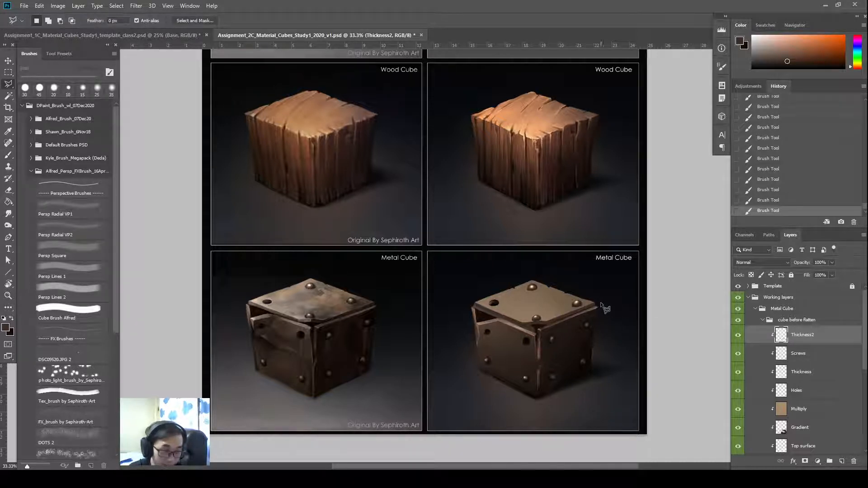
{"action": "left_click", "coordinate": [600, 303]}
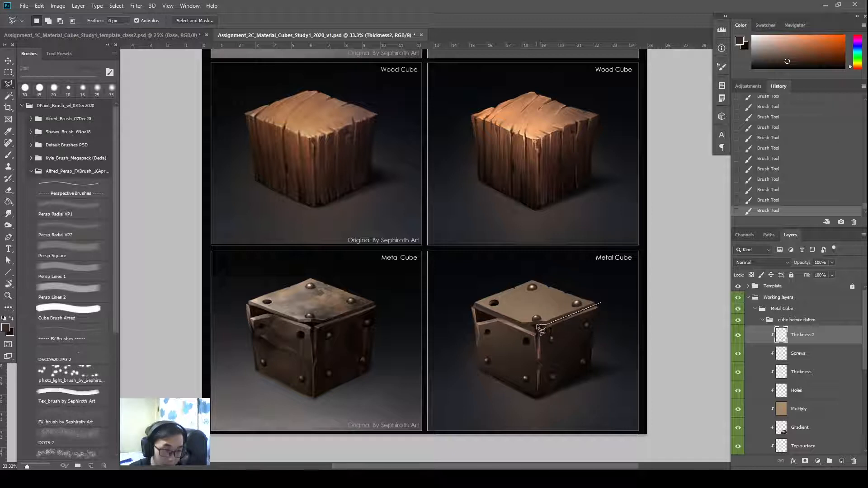
{"action": "left_click", "coordinate": [537, 324]}
{"action": "left_click", "coordinate": [518, 327]}
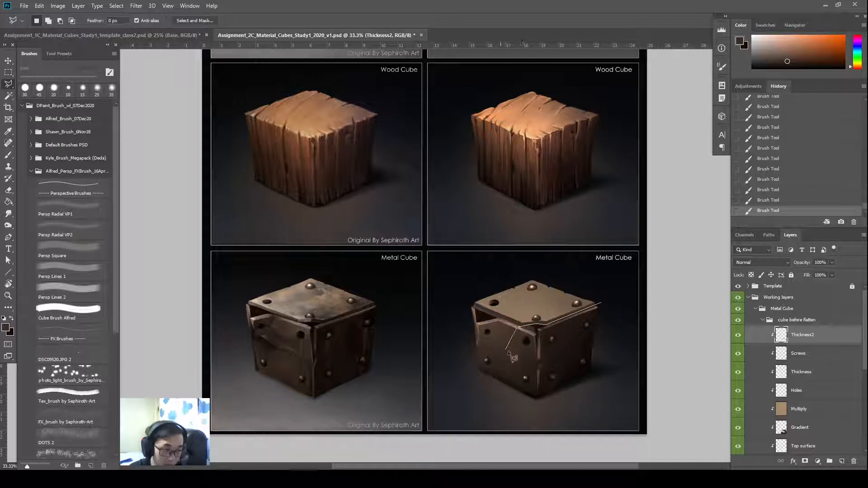
{"action": "left_click", "coordinate": [513, 352]}
{"action": "left_click", "coordinate": [566, 355]}
{"action": "double_click", "coordinate": [604, 350]}
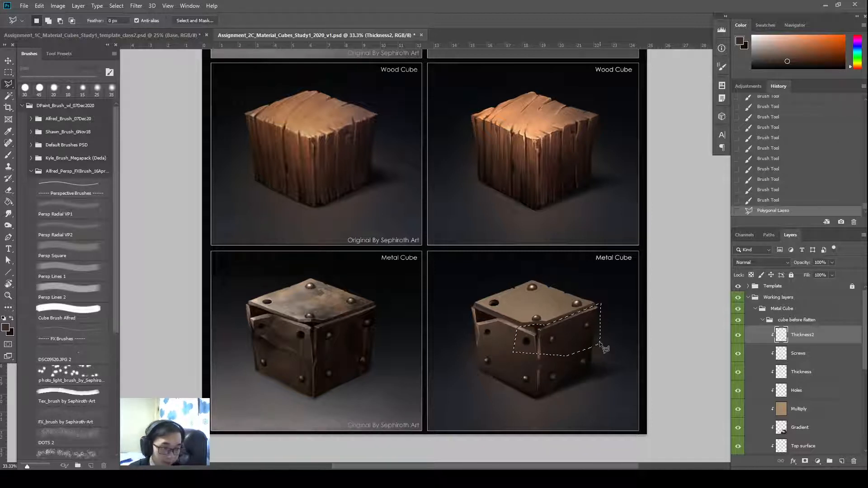
{"action": "key", "text": "Delete"}
{"action": "key", "text": "ctrl+d"}
Nudge the Thickness2 layer's artwork slightly upward on the metal cube
{"action": "key", "text": "ctrl+plus"}
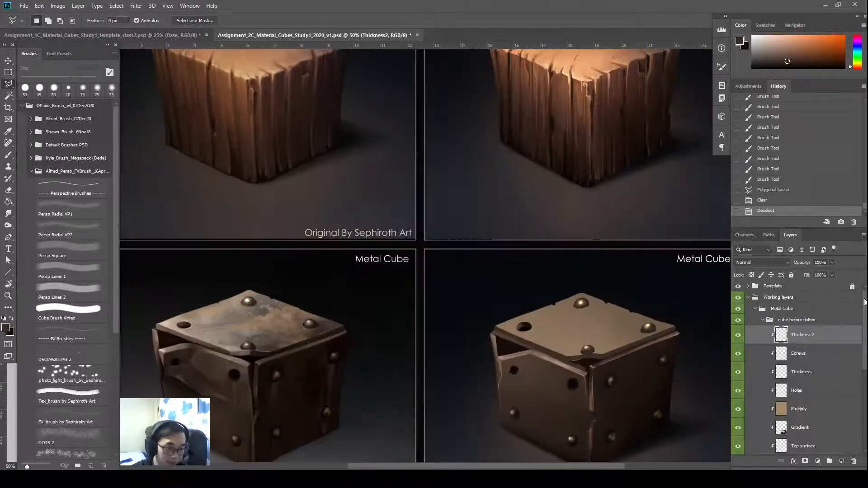
{"action": "key", "text": "v"}
{"action": "key", "text": "Up"}
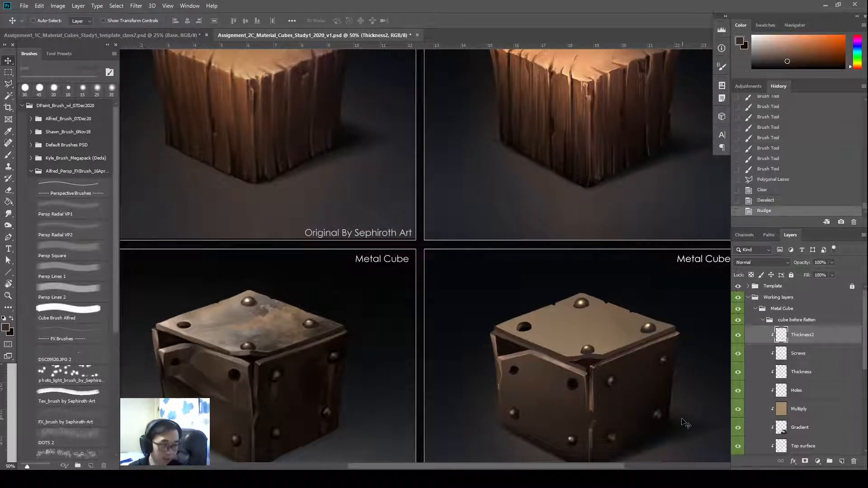
Compare the metal cube with the Thickness2 and Thickness layers hidden and shown
{"action": "left_click", "coordinate": [737, 335]}
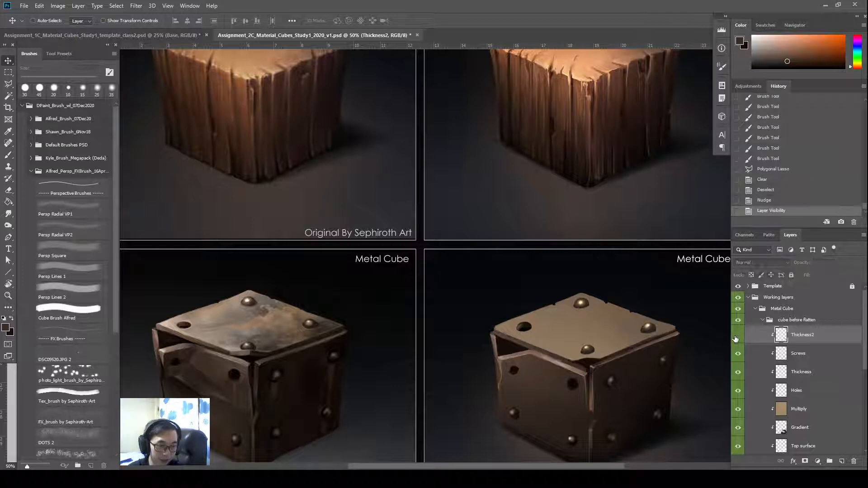
{"action": "left_click", "coordinate": [737, 335]}
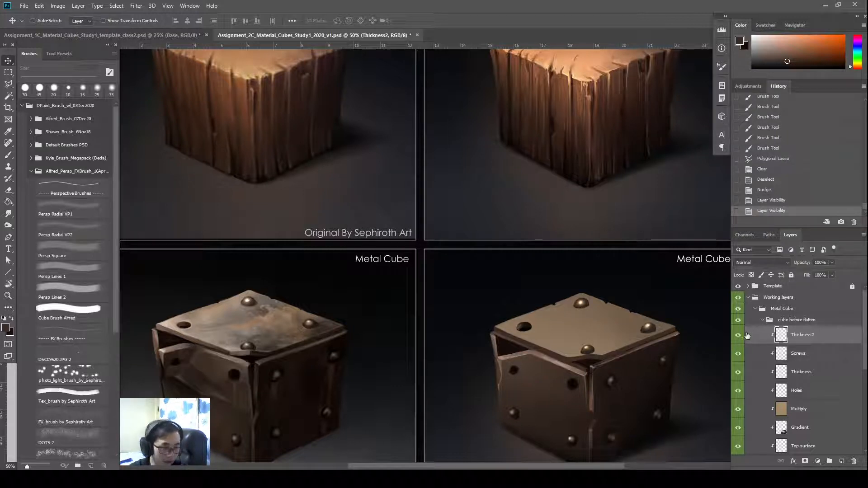
{"action": "left_click", "coordinate": [738, 336]}
{"action": "left_click", "coordinate": [738, 336]}
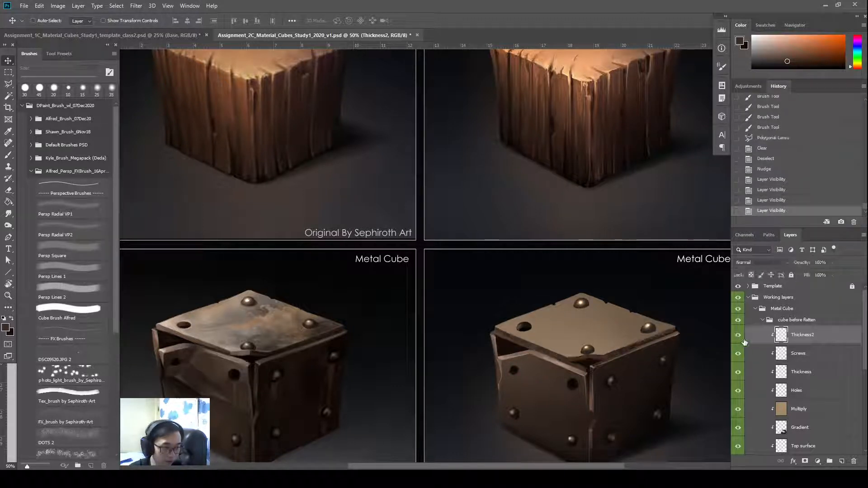
{"action": "left_click", "coordinate": [738, 371]}
{"action": "left_click", "coordinate": [739, 371]}
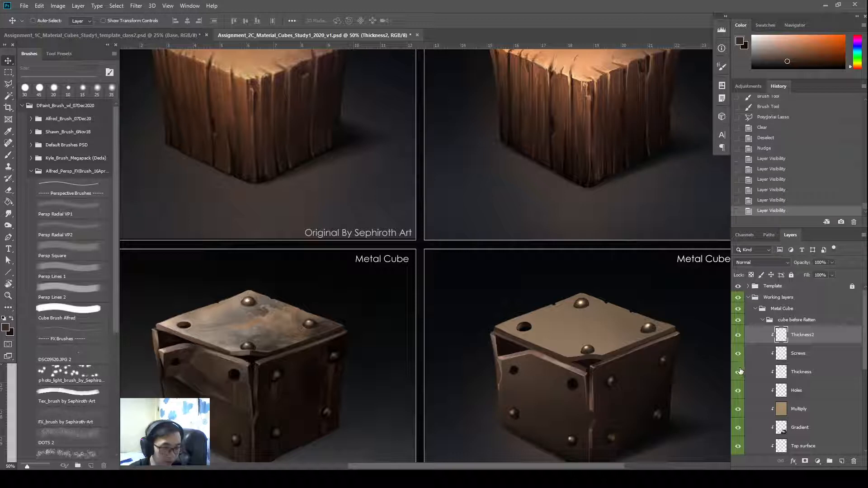
{"action": "left_click", "coordinate": [741, 344]}
{"action": "left_click", "coordinate": [741, 342]}
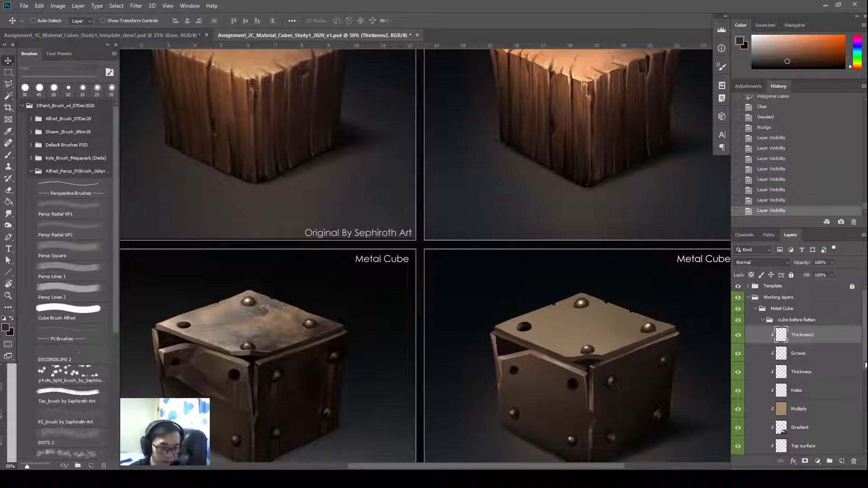
On the Main silhouette layer, smudge the area beneath the top plate's front corner with a 45 px Smudge tool
{"action": "scroll", "coordinate": [864, 365], "scroll_direction": "down", "scroll_amount": 4}
{"action": "left_click", "coordinate": [757, 409]}
{"action": "left_click", "coordinate": [738, 408]}
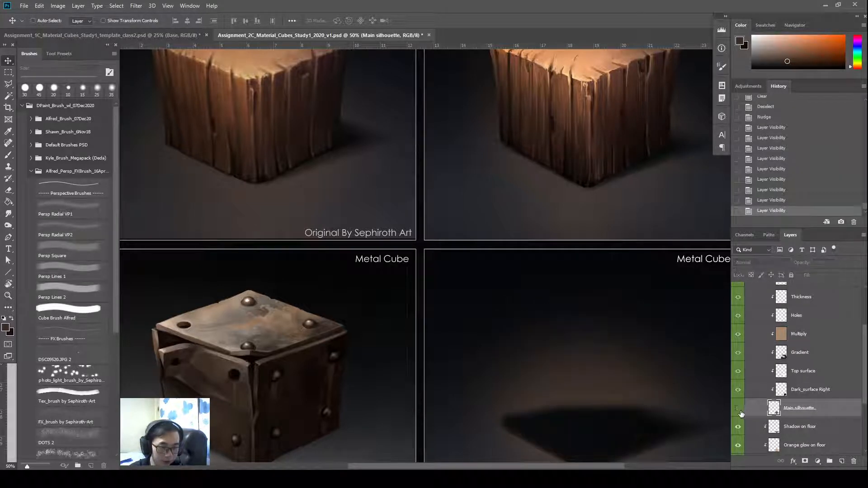
{"action": "left_click", "coordinate": [740, 412]}
{"action": "key", "text": "r"}
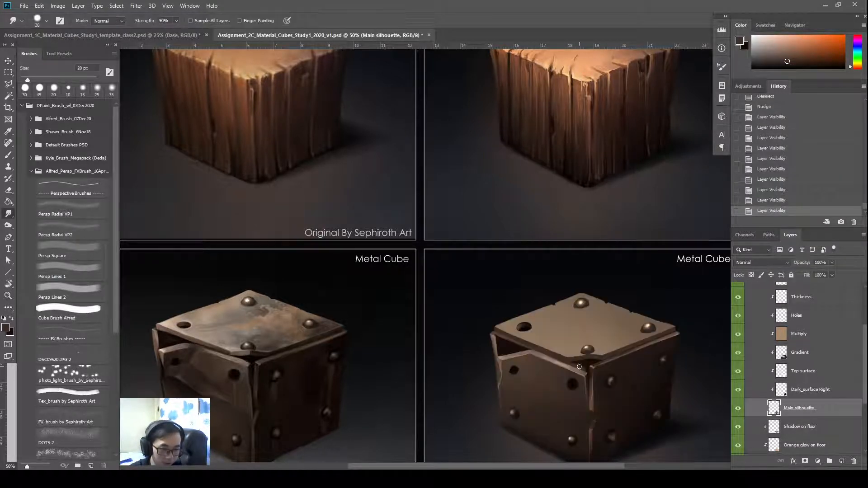
{"action": "key", "text": "]"}
{"action": "key", "text": "]"}
{"action": "key", "text": "]"}
{"action": "key", "text": "]"}
{"action": "key", "text": "]"}
{"action": "mouse_move", "coordinate": [581, 366]}
{"action": "left_mouse_down"}
{"action": "mouse_move", "coordinate": [572, 364]}
{"action": "mouse_move", "coordinate": [593, 365]}
{"action": "left_mouse_up"}
Check the metal cube with the Dark_surface Right and Main silhouette layers hidden and shown
{"action": "left_click", "coordinate": [737, 390]}
{"action": "left_click", "coordinate": [738, 390]}
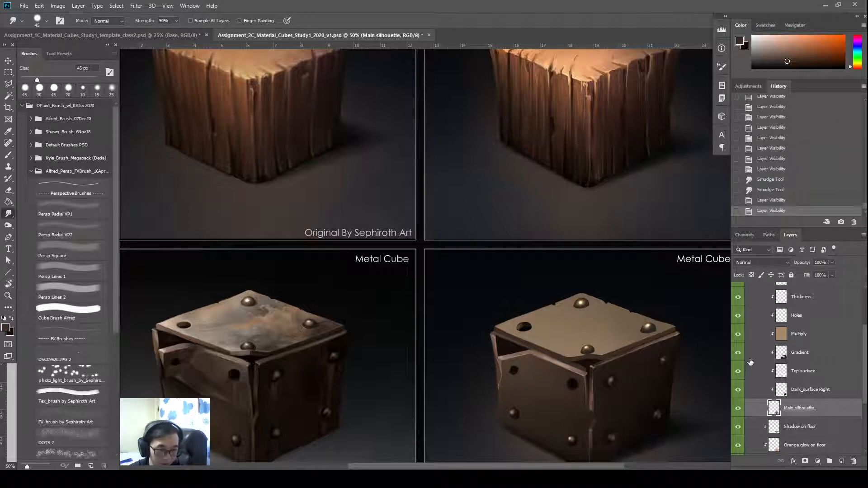
{"action": "left_click", "coordinate": [738, 408]}
{"action": "left_click", "coordinate": [738, 409]}
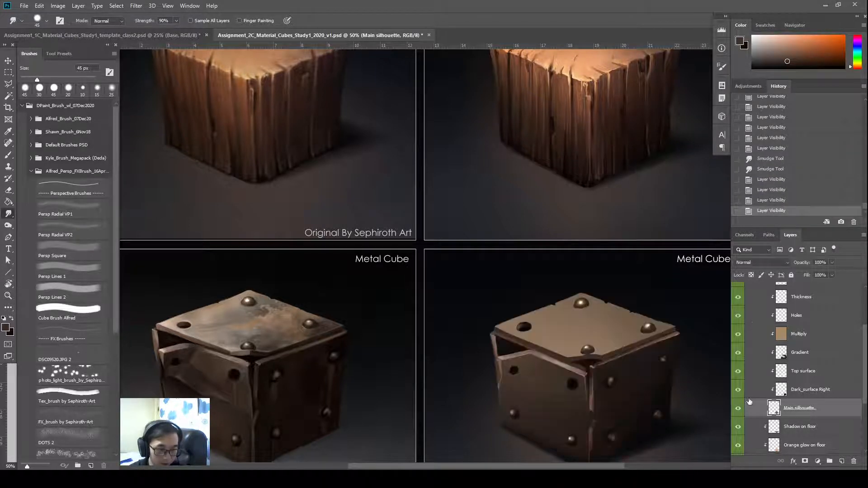
Compare the right-hand metal cube with the Holes layer hidden and shown
{"action": "left_click", "coordinate": [737, 316]}
{"action": "left_click", "coordinate": [737, 317]}
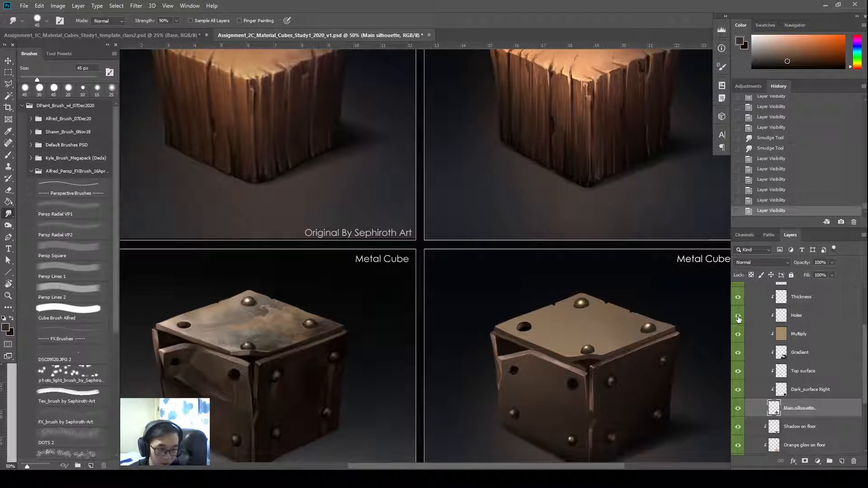
{"action": "left_click", "coordinate": [738, 318]}
{"action": "left_click", "coordinate": [738, 316]}
{"action": "left_click", "coordinate": [738, 316]}
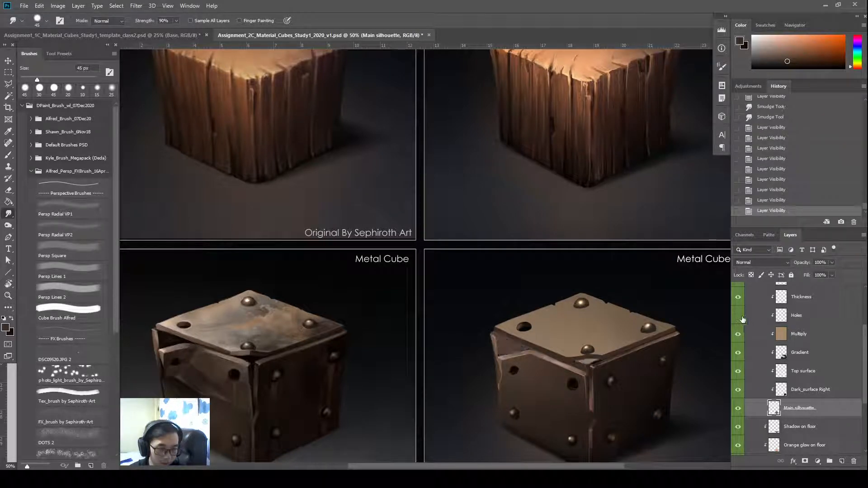
{"action": "left_click", "coordinate": [738, 316]}
On the Holes layer, paint black into the gap beneath the top plate with a 30 px brush
{"action": "left_click", "coordinate": [804, 314]}
{"action": "key", "text": "b"}
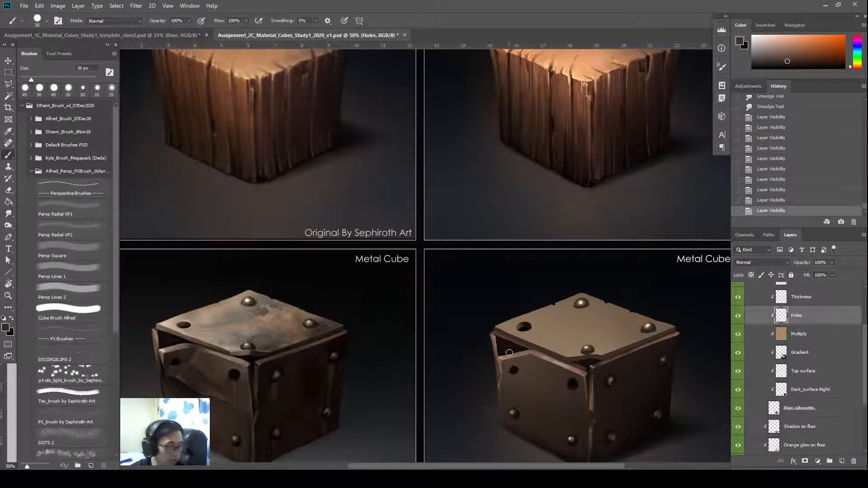
{"action": "key", "text": "x"}
{"action": "mouse_move", "coordinate": [583, 364]}
{"action": "left_mouse_down"}
{"action": "mouse_move", "coordinate": [569, 366]}
{"action": "mouse_move", "coordinate": [593, 359]}
{"action": "mouse_move", "coordinate": [575, 362]}
{"action": "left_mouse_up"}
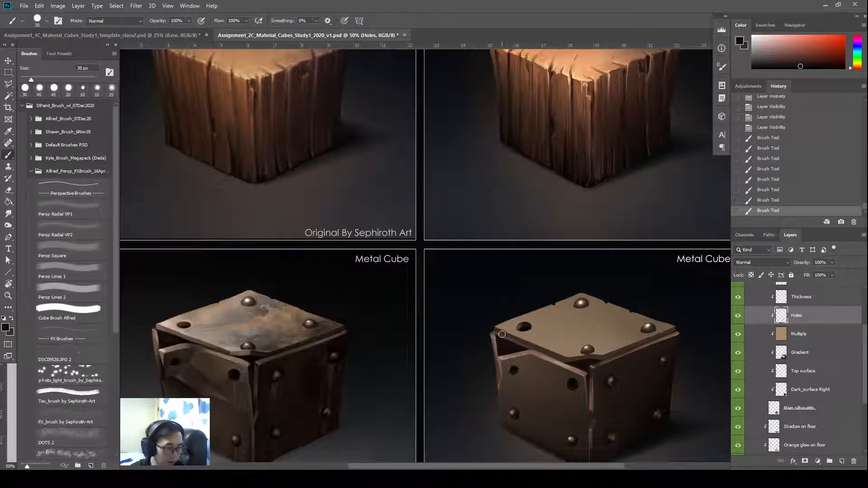
{"action": "left_click_drag", "start_coordinate": [509, 339], "coordinate": [534, 350]}
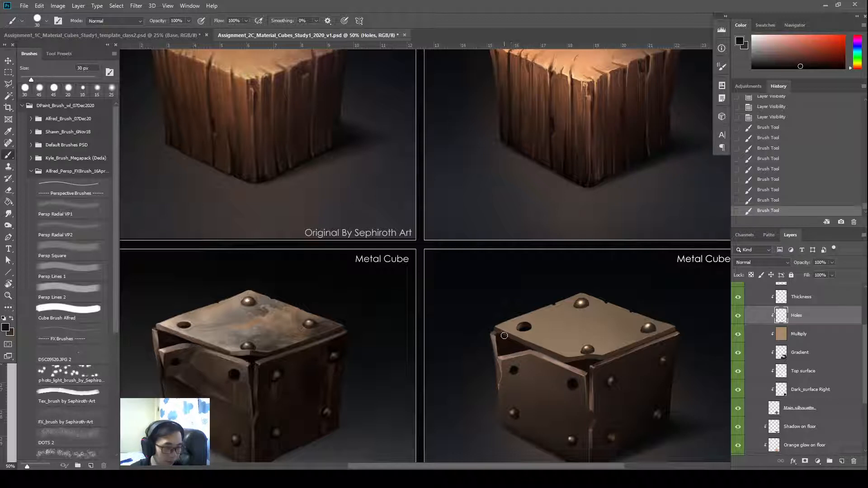
{"action": "left_click", "coordinate": [531, 347]}
On the Thickness layer, marquee-select the left front plate's upper edge strip, nudge it slightly upward and deselect
{"action": "left_click", "coordinate": [815, 299]}
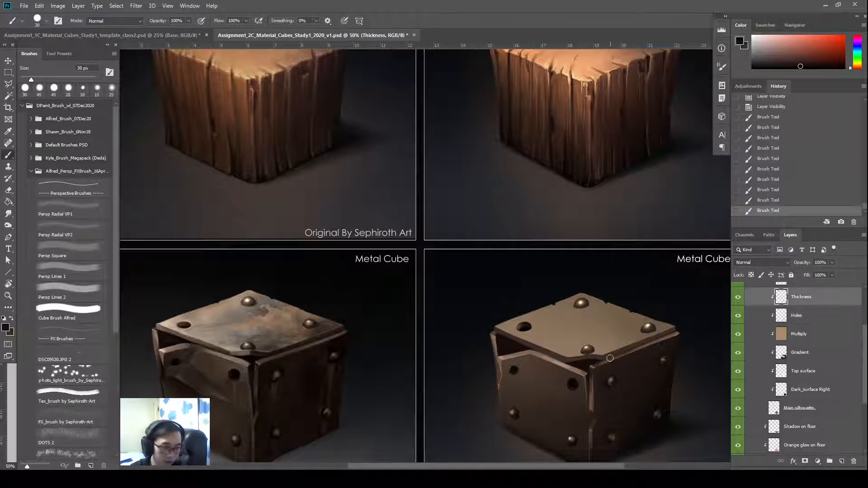
{"action": "key", "text": "m"}
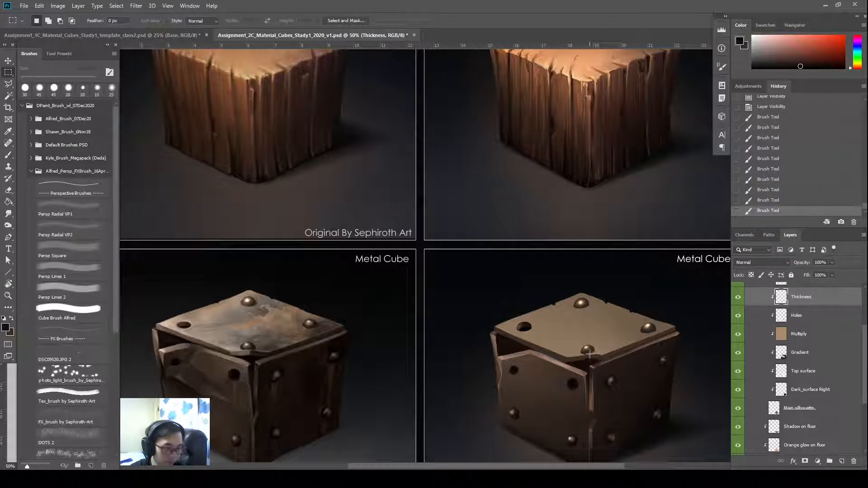
{"action": "left_click_drag", "start_coordinate": [588, 348], "coordinate": [498, 408]}
{"action": "key", "text": "v"}
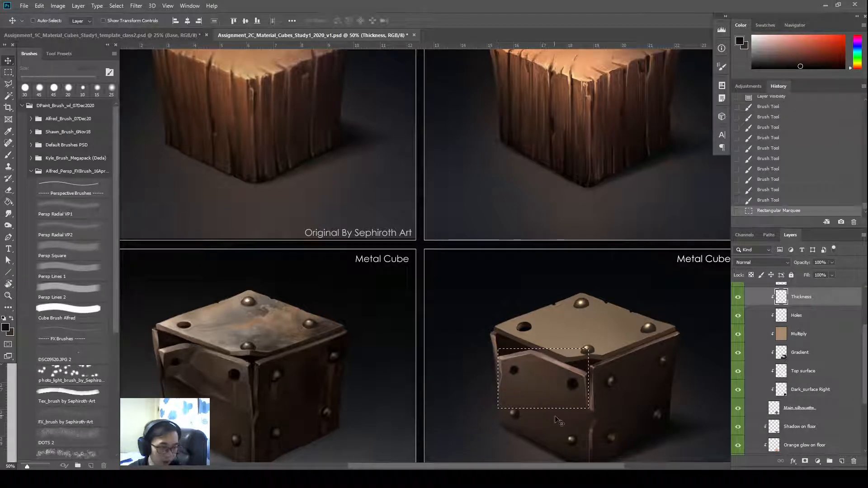
{"action": "key", "text": "Up"}
{"action": "key", "text": "Up"}
{"action": "key", "text": "Up"}
{"action": "key", "text": "Up"}
{"action": "key", "text": "Up"}
{"action": "key", "text": "Up"}
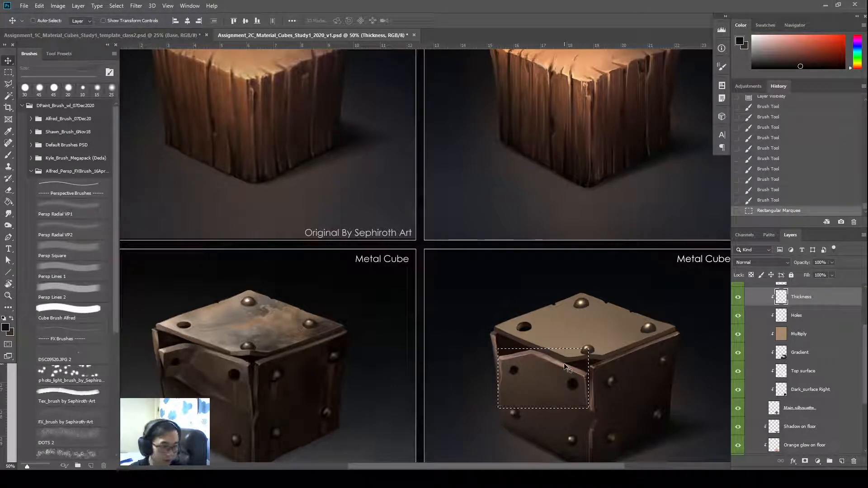
{"action": "key", "text": "Up"}
{"action": "key", "text": "Up"}
{"action": "key", "text": "Up"}
{"action": "key", "text": "Up"}
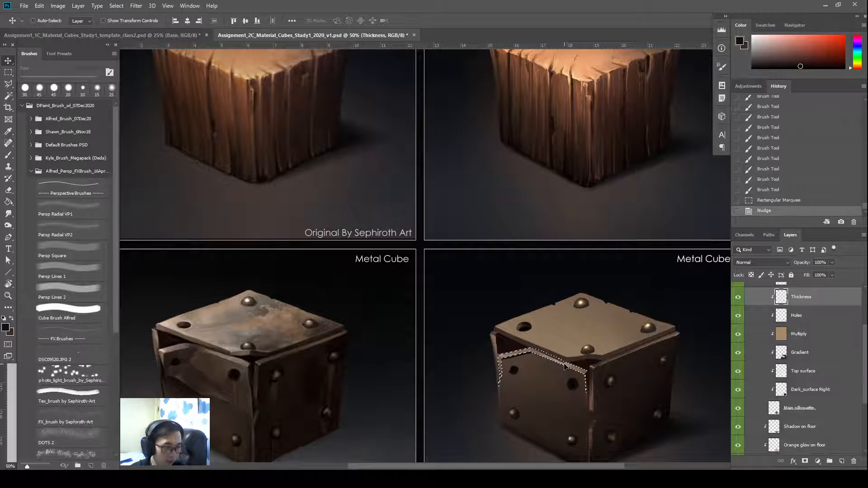
{"action": "key", "text": "ctrl+d"}
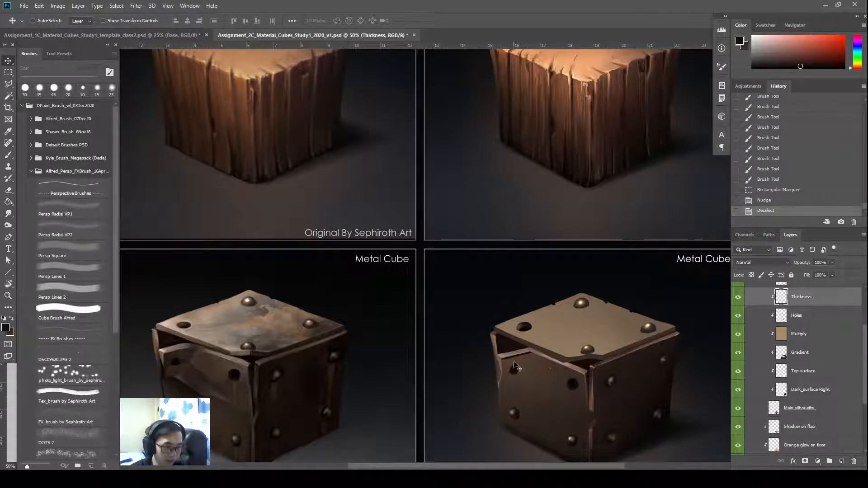
Smudge the Thickness layer's edge strip along the left front plate with a 25 px Smudge tool, undoing unwanted strokes
{"action": "key", "text": "r"}
{"action": "mouse_move", "coordinate": [501, 358]}
{"action": "left_mouse_down"}
{"action": "mouse_move", "coordinate": [498, 384]}
{"action": "mouse_move", "coordinate": [626, 392]}
{"action": "mouse_move", "coordinate": [495, 361]}
{"action": "mouse_move", "coordinate": [503, 362]}
{"action": "mouse_move", "coordinate": [501, 386]}
{"action": "mouse_move", "coordinate": [513, 361]}
{"action": "mouse_move", "coordinate": [498, 362]}
{"action": "mouse_move", "coordinate": [499, 379]}
{"action": "mouse_move", "coordinate": [497, 359]}
{"action": "mouse_move", "coordinate": [503, 381]}
{"action": "mouse_move", "coordinate": [512, 370]}
{"action": "mouse_move", "coordinate": [501, 384]}
{"action": "left_mouse_up"}
{"action": "key", "text": "b"}
{"action": "key", "text": "ctrl+z"}
{"action": "key", "text": "r"}
{"action": "key", "text": "ctrl+z"}
{"action": "key", "text": "ctrl+z"}
{"action": "key", "text": "bracketleft"}
{"action": "key", "text": "bracketleft"}
{"action": "key", "text": "bracketleft"}
{"action": "key", "text": "ctrl+z"}
{"action": "key", "text": "ctrl+z"}
{"action": "key", "text": "ctrl+z"}
{"action": "key", "text": "ctrl+z"}
{"action": "left_click_drag", "start_coordinate": [502, 376], "coordinate": [500, 384]}
{"action": "left_click_drag", "start_coordinate": [630, 409], "coordinate": [632, 358]}
{"action": "left_click_drag", "start_coordinate": [587, 339], "coordinate": [588, 359]}
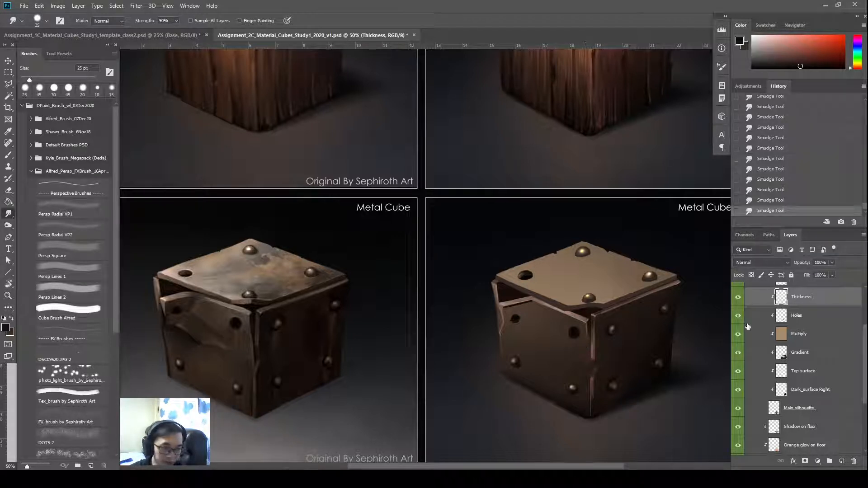
On the Holes layer, erase the dark paint overlapping the left front plate's upper edge with a 15 px Eraser
{"action": "left_click_drag", "start_coordinate": [554, 331], "coordinate": [552, 355]}
{"action": "key", "text": "e"}
{"action": "key", "text": "alt+bracketleft"}
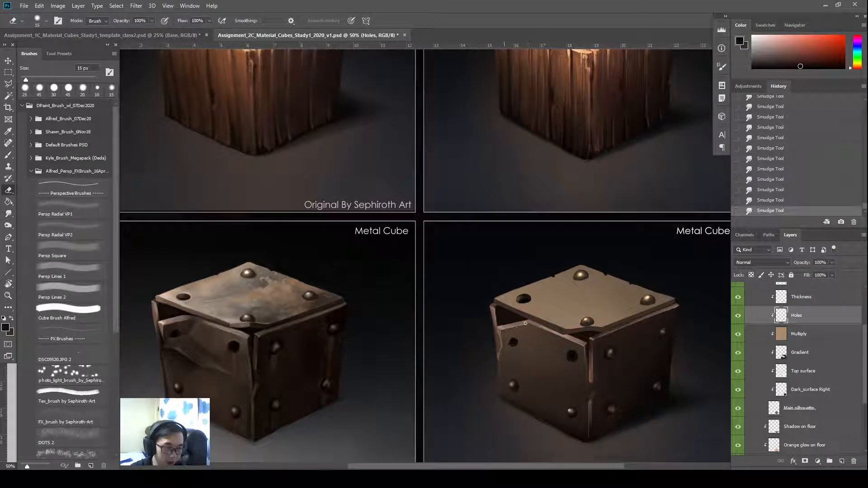
{"action": "left_click_drag", "start_coordinate": [528, 326], "coordinate": [531, 322]}
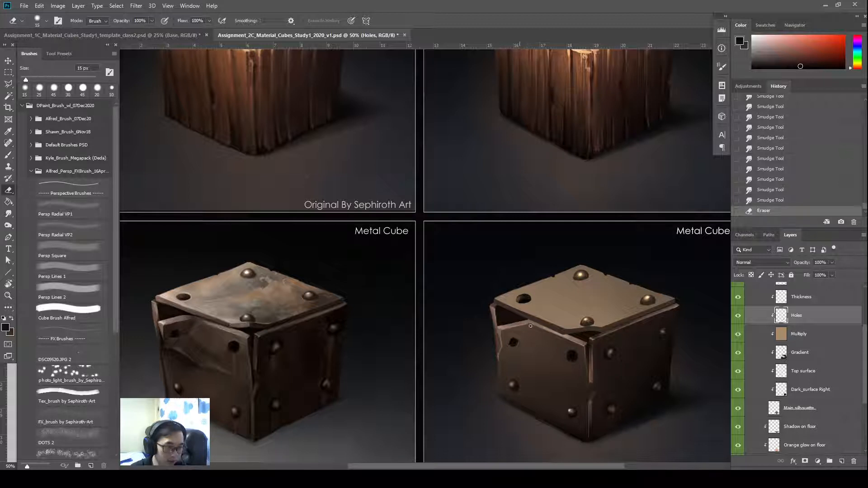
On the Thickness layer, refine the peak of the left front plate's upper edge with a small Smudge tool
{"action": "left_click_drag", "start_coordinate": [573, 344], "coordinate": [518, 373]}
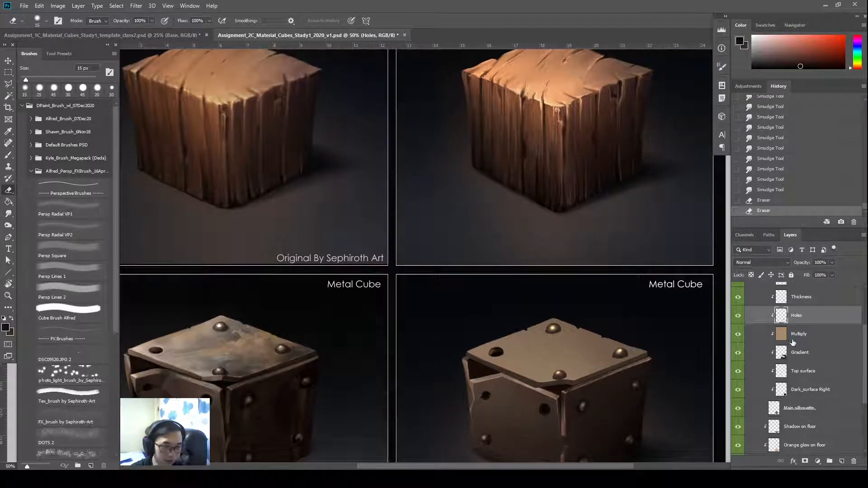
{"action": "left_click", "coordinate": [804, 301]}
{"action": "key", "text": "r"}
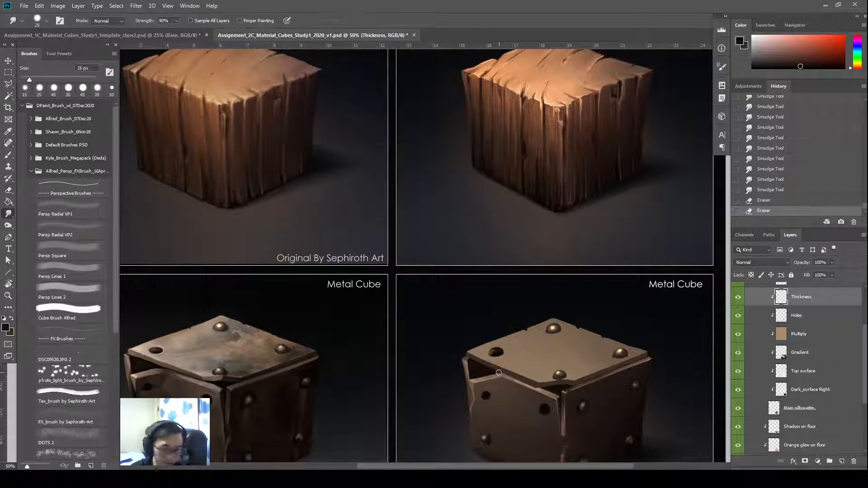
{"action": "key", "text": "bracketleft"}
{"action": "mouse_move", "coordinate": [494, 376]}
{"action": "left_mouse_down"}
{"action": "mouse_move", "coordinate": [510, 373]}
{"action": "mouse_move", "coordinate": [486, 376]}
{"action": "mouse_move", "coordinate": [505, 372]}
{"action": "left_mouse_up"}
{"action": "key", "text": "bracketright"}
{"action": "key", "text": "bracketright"}
{"action": "left_click_drag", "start_coordinate": [631, 337], "coordinate": [632, 309]}
On the Thickness2 layer, lasso the area below the top plate's left front edge, clear it and deselect
{"action": "key", "text": "v"}
{"action": "left_click", "coordinate": [534, 358], "text": "ctrl"}
{"action": "left_click", "coordinate": [535, 361], "text": "ctrl"}
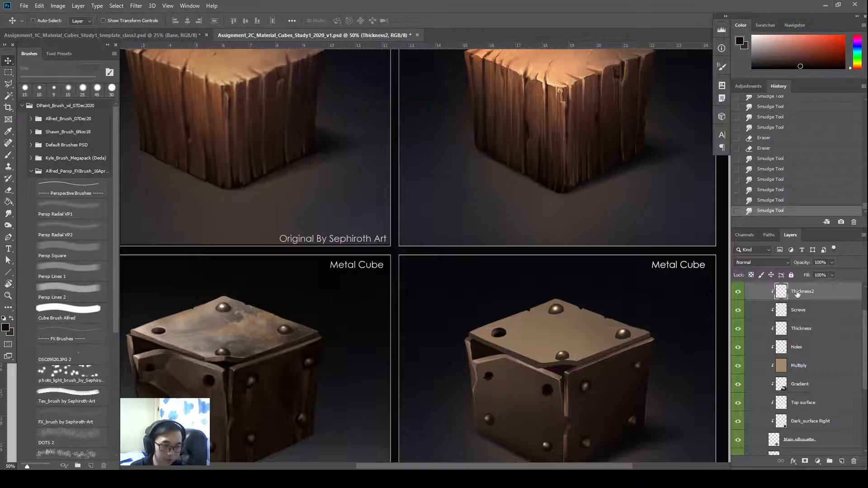
{"action": "key", "text": "l"}
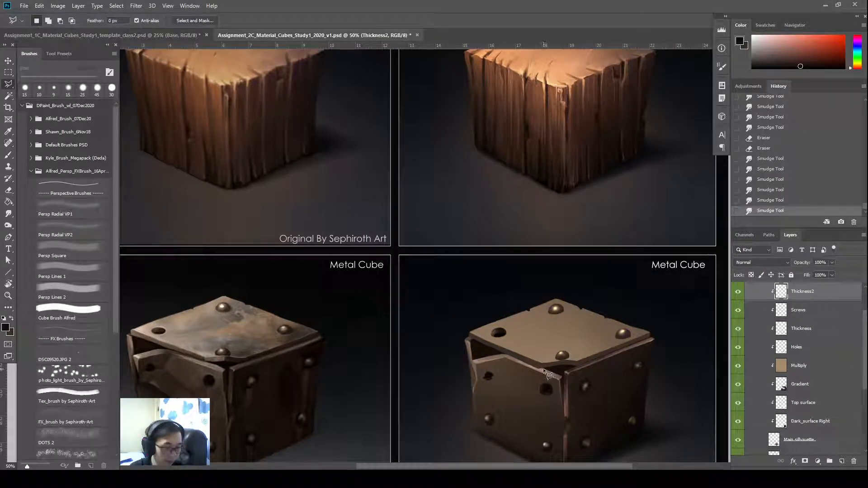
{"action": "left_click", "coordinate": [543, 368]}
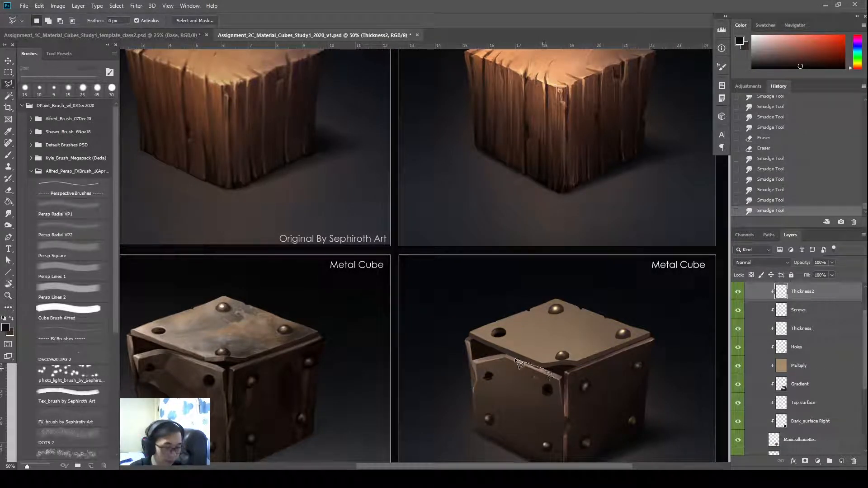
{"action": "left_click", "coordinate": [472, 340]}
{"action": "left_click", "coordinate": [458, 384]}
{"action": "double_click", "coordinate": [539, 397]}
{"action": "key", "text": "Delete"}
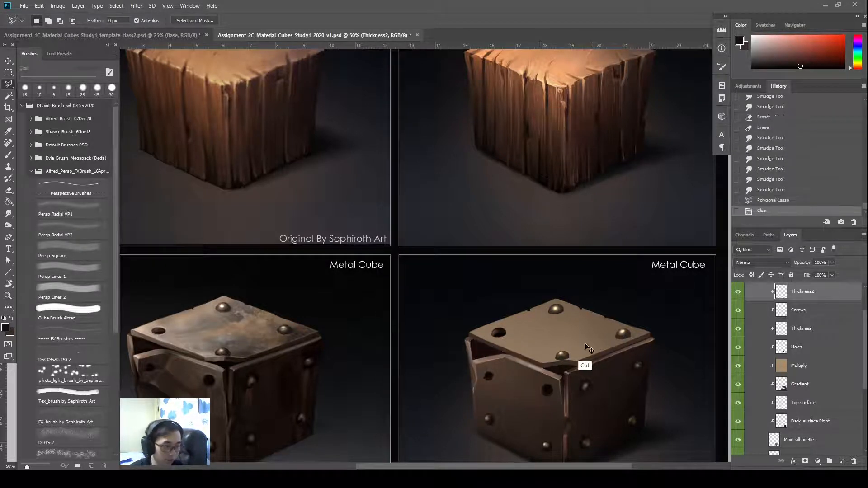
{"action": "key", "text": "ctrl+d"}
Dodge the top plate's thickness at its chipped front corner on Thickness2, using Highlights range at 11% exposure and varying brush sizes
{"action": "left_click_drag", "start_coordinate": [583, 364], "coordinate": [609, 357]}
{"action": "key", "text": "o"}
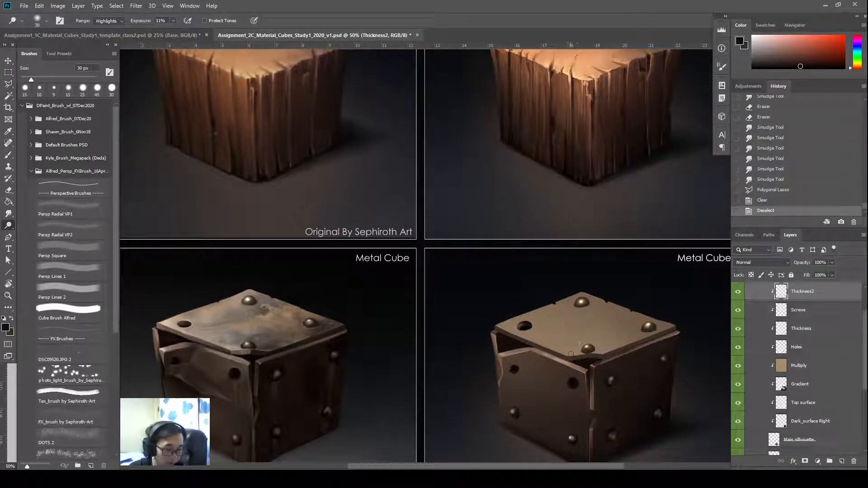
{"action": "left_click_drag", "start_coordinate": [567, 362], "coordinate": [569, 355]}
{"action": "key", "text": "bracketright"}
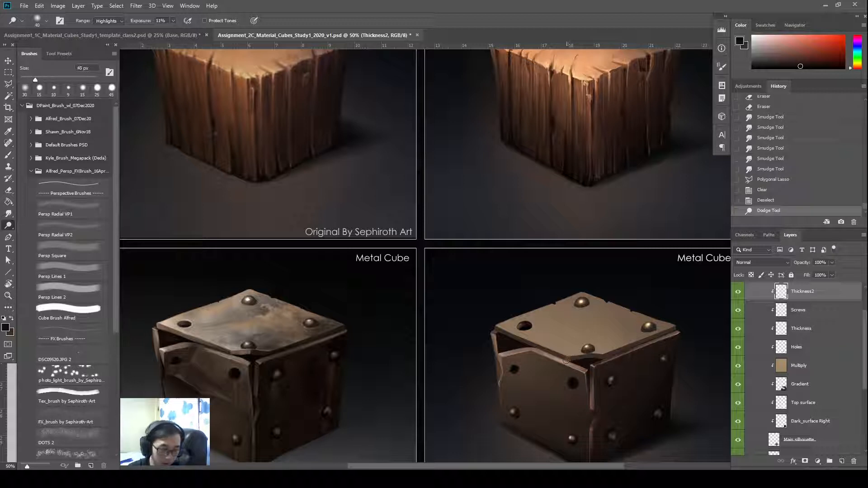
{"action": "left_click", "coordinate": [571, 356]}
{"action": "key", "text": "bracketleft"}
{"action": "key", "text": "bracketleft"}
{"action": "key", "text": "bracketleft"}
{"action": "key", "text": "bracketleft"}
{"action": "left_click", "coordinate": [569, 357]}
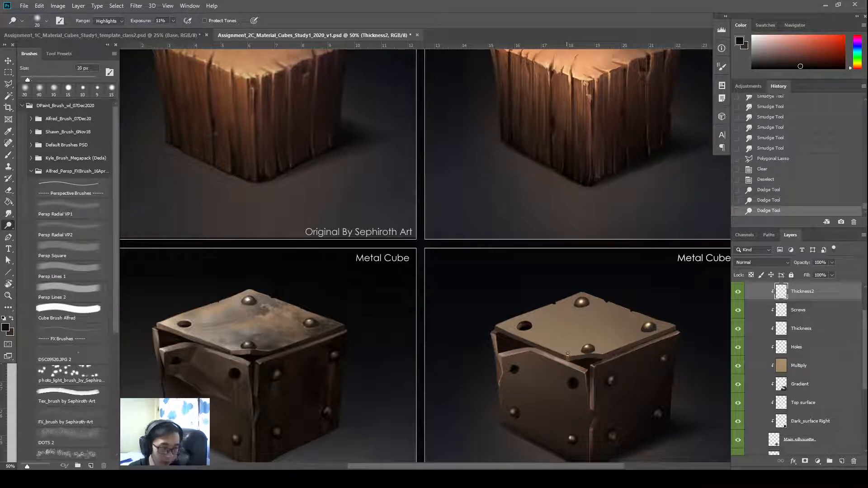
{"action": "left_click", "coordinate": [567, 354]}
{"action": "left_click", "coordinate": [567, 359]}
{"action": "key", "text": "bracketleft"}
{"action": "left_click", "coordinate": [567, 358]}
{"action": "key", "text": "bracketright"}
{"action": "key", "text": "bracketright"}
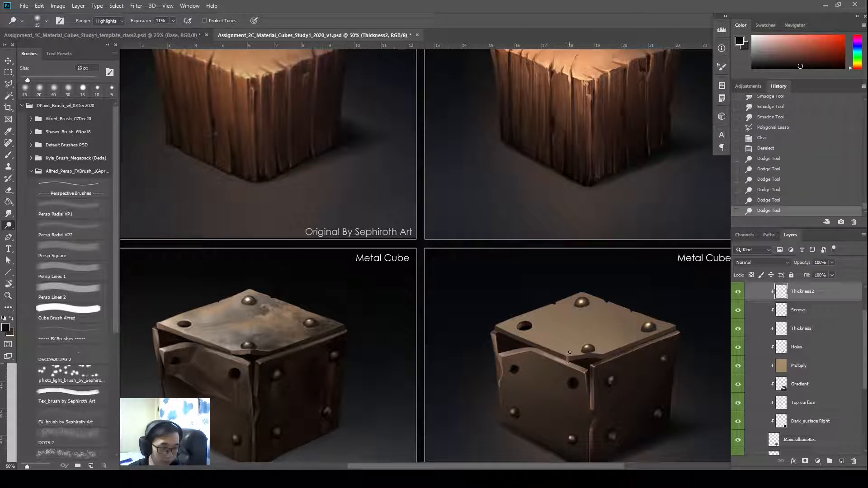
{"action": "left_click", "coordinate": [564, 365]}
Dodge the plate thickness beneath the front screw with varying brush sizes, and undo the last two strokes
{"action": "key", "text": "bracketleft"}
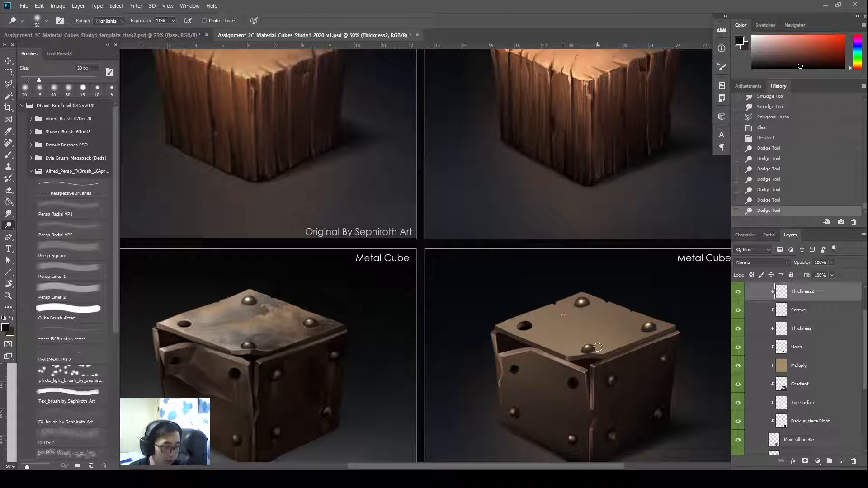
{"action": "key", "text": "bracketleft"}
{"action": "key", "text": "bracketleft"}
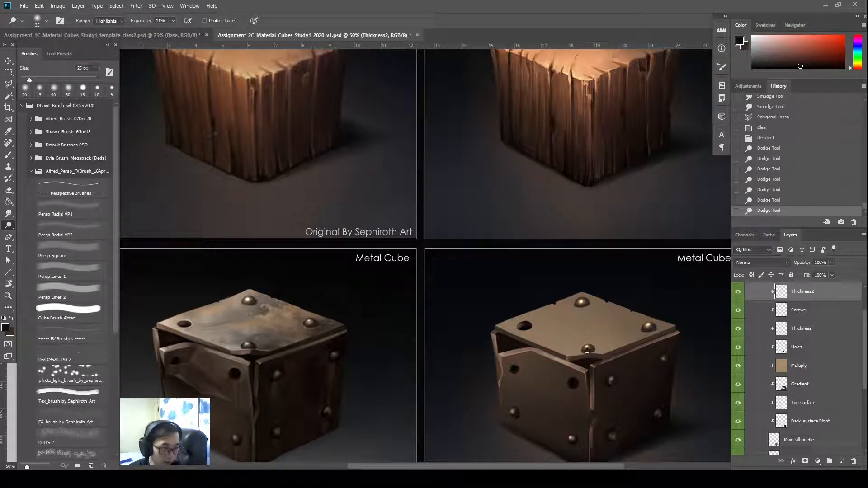
{"action": "mouse_move", "coordinate": [588, 353]}
{"action": "left_mouse_down"}
{"action": "mouse_move", "coordinate": [573, 365]}
{"action": "mouse_move", "coordinate": [574, 336]}
{"action": "mouse_move", "coordinate": [585, 351]}
{"action": "left_mouse_up"}
{"action": "key", "text": "bracketleft"}
{"action": "key", "text": "bracketright"}
{"action": "key", "text": "bracketright"}
{"action": "key", "text": "bracketright"}
{"action": "key", "text": "bracketleft"}
{"action": "key", "text": "bracketleft"}
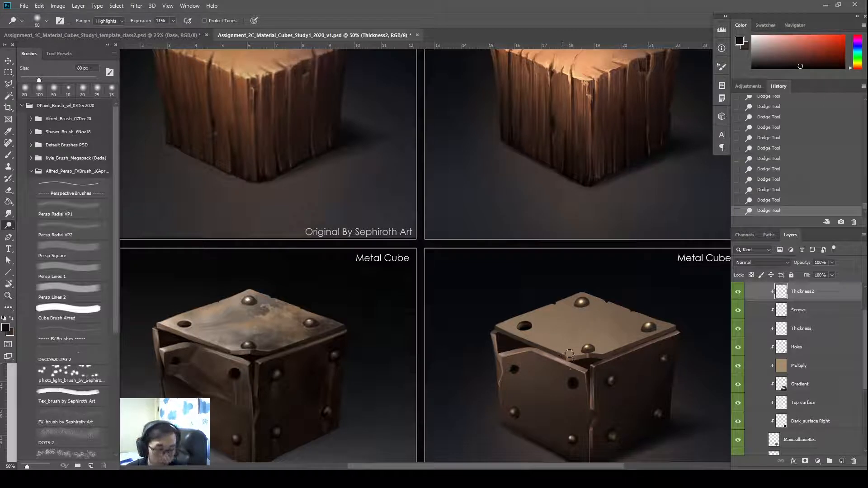
{"action": "key", "text": "bracketleft"}
{"action": "key", "text": "bracketleft"}
{"action": "key", "text": "bracketleft"}
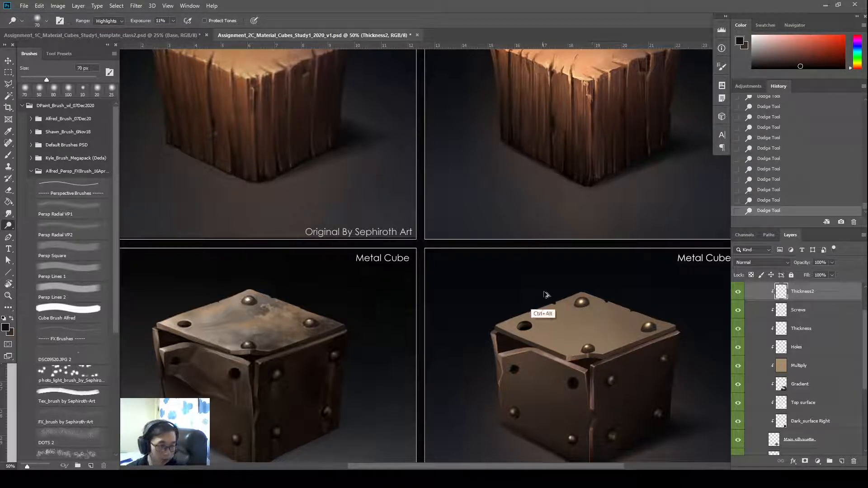
{"action": "key", "text": "ctrl+z"}
{"action": "key", "text": "ctrl+z"}
Set the Dodge range to Midtones and lighten the top plate's front corner thickness with a 70 px brush
{"action": "left_click", "coordinate": [107, 21]}
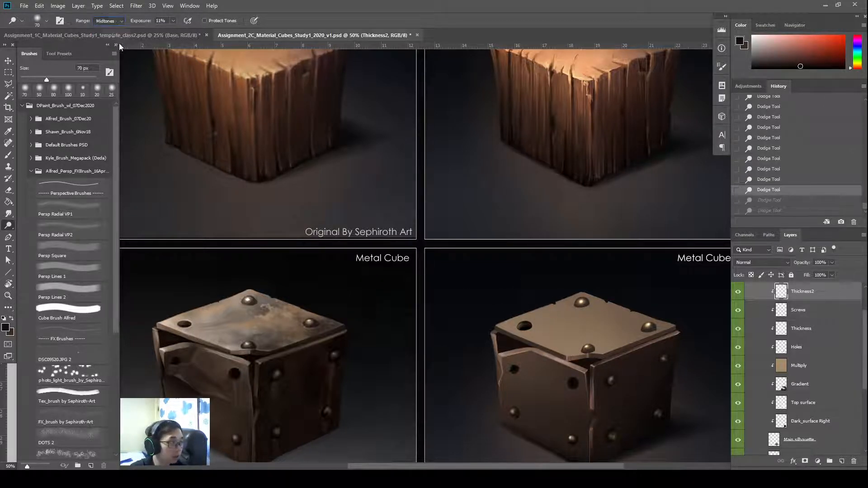
{"action": "mouse_move", "coordinate": [575, 358]}
{"action": "left_mouse_down"}
{"action": "mouse_move", "coordinate": [587, 337]}
{"action": "mouse_move", "coordinate": [583, 354]}
{"action": "mouse_move", "coordinate": [563, 352]}
{"action": "left_mouse_up"}
{"action": "key", "text": "ctrl+z"}
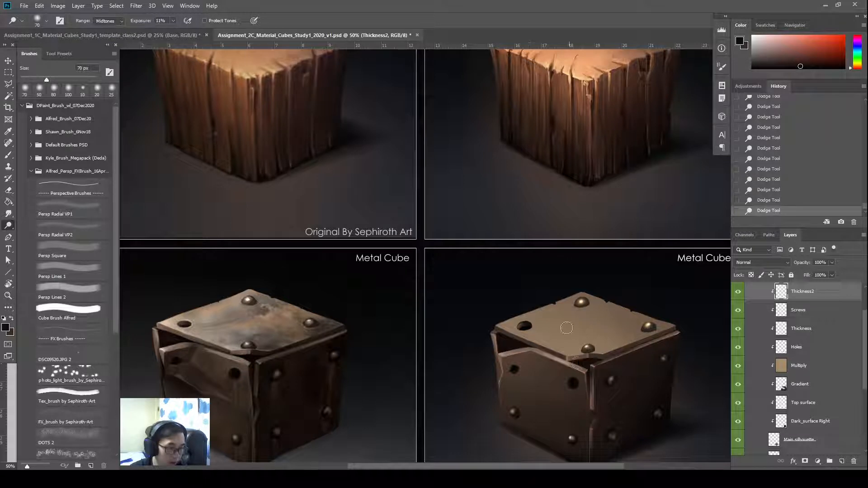
Set the Dodge range back to Highlights and lighten the top plate's front edges with a 125 px brush
{"action": "key", "text": "bracketright"}
{"action": "key", "text": "bracketright"}
{"action": "key", "text": "bracketright"}
{"action": "key", "text": "bracketright"}
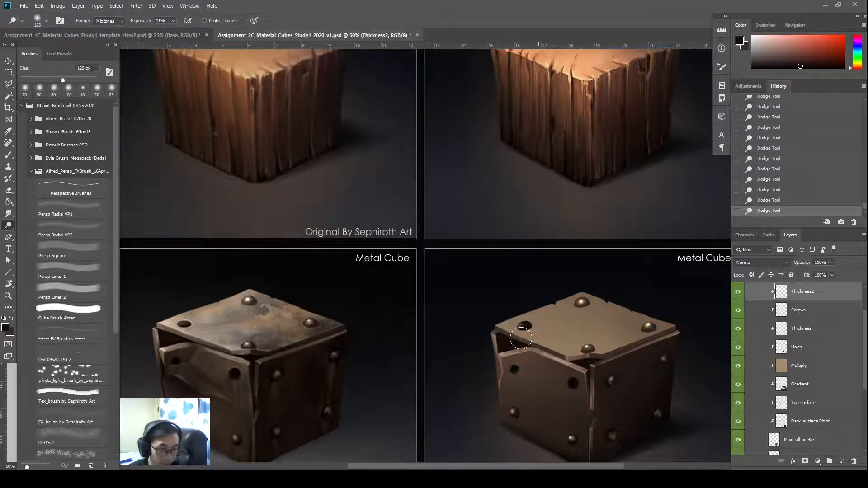
{"action": "left_click", "coordinate": [108, 21]}
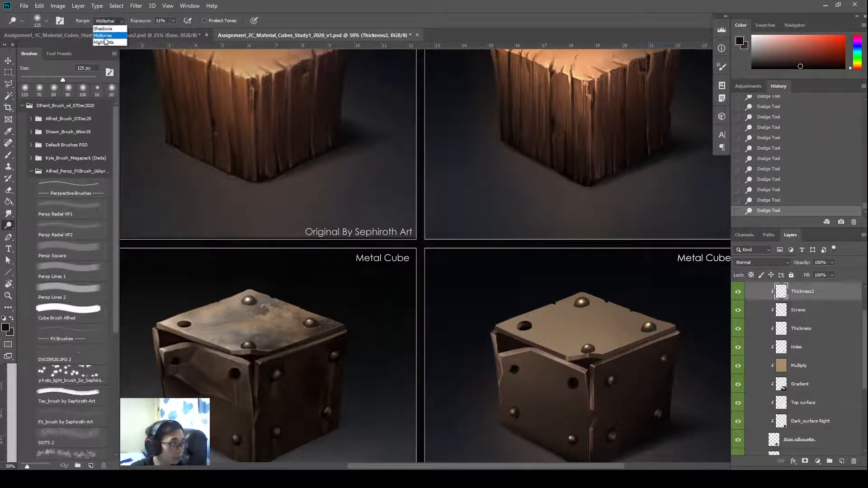
{"action": "left_click", "coordinate": [107, 43]}
{"action": "mouse_move", "coordinate": [515, 336]}
{"action": "left_mouse_down"}
{"action": "mouse_move", "coordinate": [539, 347]}
{"action": "mouse_move", "coordinate": [515, 336]}
{"action": "mouse_move", "coordinate": [564, 317]}
{"action": "mouse_move", "coordinate": [502, 330]}
{"action": "mouse_move", "coordinate": [536, 341]}
{"action": "mouse_move", "coordinate": [564, 332]}
{"action": "mouse_move", "coordinate": [513, 332]}
{"action": "mouse_move", "coordinate": [633, 319]}
{"action": "mouse_move", "coordinate": [615, 332]}
{"action": "mouse_move", "coordinate": [631, 331]}
{"action": "mouse_move", "coordinate": [638, 316]}
{"action": "mouse_move", "coordinate": [596, 334]}
{"action": "left_mouse_up"}
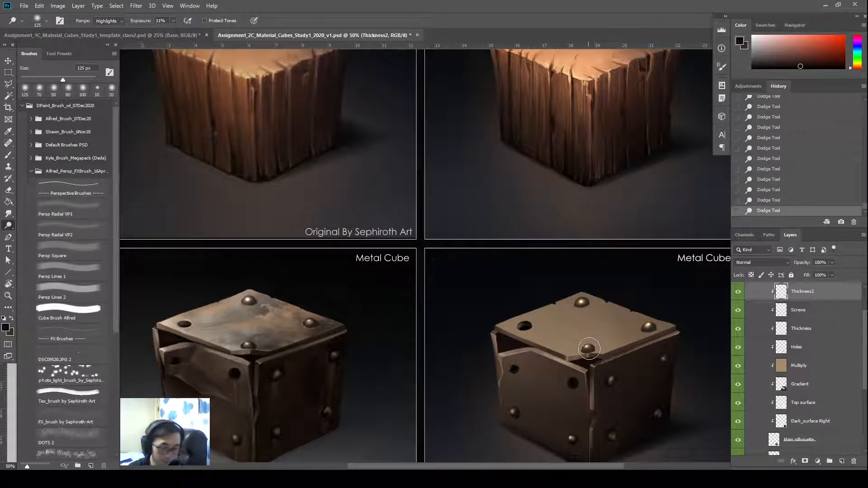
Smudge the thickness at the top plate's chipped front corner with a 15 px Smudge tool, undoing the last stroke
{"action": "key", "text": "bracketleft"}
{"action": "key", "text": "bracketleft"}
{"action": "key", "text": "bracketleft"}
{"action": "key", "text": "bracketleft"}
{"action": "key", "text": "bracketleft"}
{"action": "key", "text": "r"}
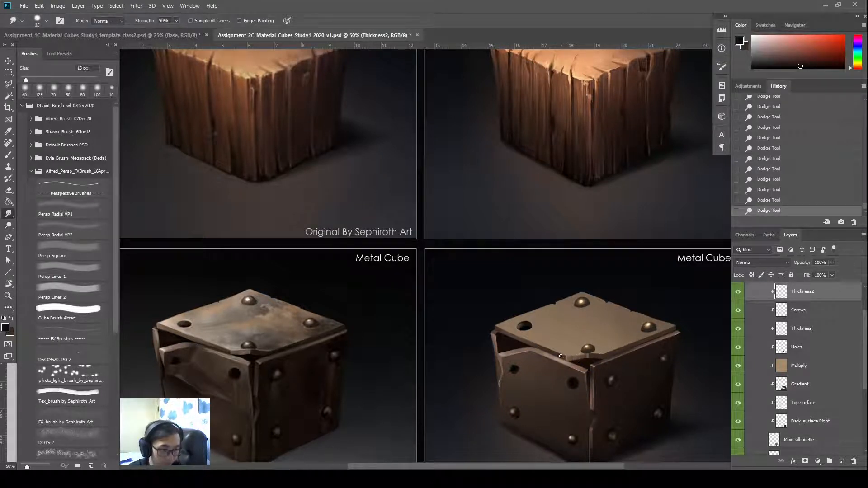
{"action": "left_click_drag", "start_coordinate": [563, 356], "coordinate": [565, 359]}
{"action": "left_click_drag", "start_coordinate": [564, 356], "coordinate": [566, 360]}
{"action": "left_click_drag", "start_coordinate": [565, 358], "coordinate": [576, 351]}
{"action": "left_click", "coordinate": [569, 358]}
{"action": "key", "text": "ctrl+z"}
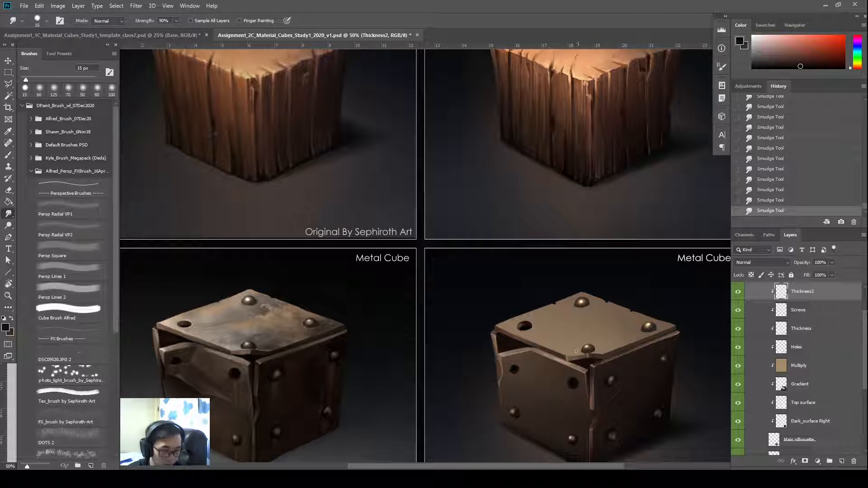
Lighten the top plate's left corner and front edge thickness on the Thickness2 layer, using Dodge in Highlights with varying brush sizes
{"action": "left_click", "coordinate": [738, 294]}
{"action": "left_click", "coordinate": [737, 294]}
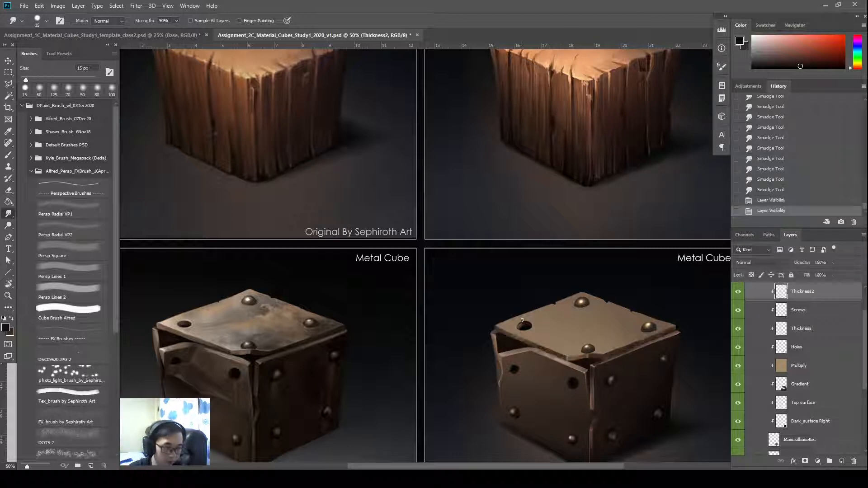
{"action": "key", "text": "o"}
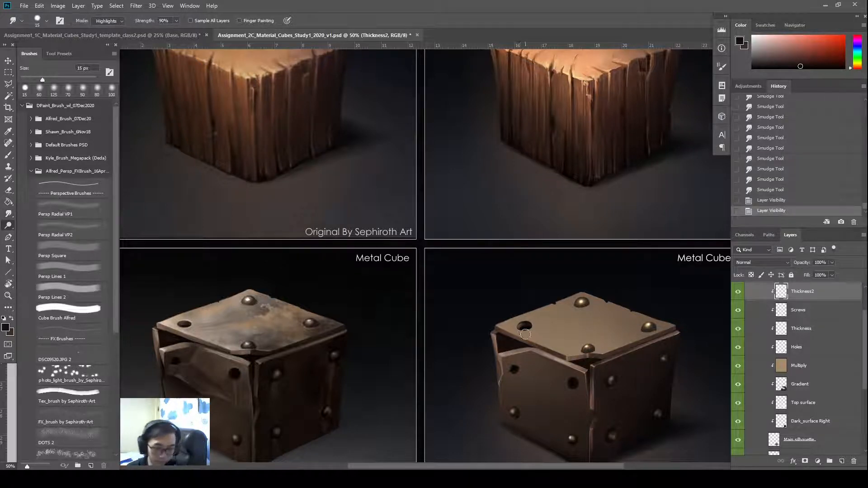
{"action": "mouse_move", "coordinate": [488, 329]}
{"action": "left_mouse_down"}
{"action": "mouse_move", "coordinate": [504, 317]}
{"action": "mouse_move", "coordinate": [497, 326]}
{"action": "left_mouse_up"}
{"action": "key", "text": "bracketleft"}
{"action": "key", "text": "bracketleft"}
{"action": "key", "text": "bracketleft"}
{"action": "key", "text": "bracketleft"}
{"action": "key", "text": "bracketleft"}
{"action": "key", "text": "bracketleft"}
{"action": "key", "text": "bracketleft"}
{"action": "left_click_drag", "start_coordinate": [494, 329], "coordinate": [499, 329]}
{"action": "key", "text": "bracketleft"}
{"action": "key", "text": "bracketleft"}
{"action": "left_click_drag", "start_coordinate": [502, 332], "coordinate": [502, 329]}
{"action": "key", "text": "bracketright"}
{"action": "key", "text": "bracketright"}
{"action": "key", "text": "bracketright"}
{"action": "key", "text": "bracketright"}
{"action": "key", "text": "bracketright"}
{"action": "key", "text": "bracketleft"}
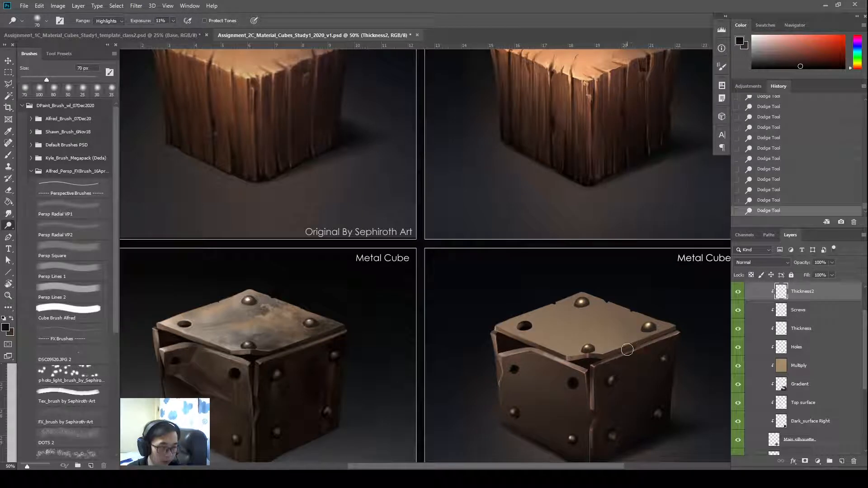
{"action": "key", "text": "bracketleft"}
{"action": "key", "text": "bracketleft"}
{"action": "key", "text": "bracketleft"}
Smudge the plate thickness beneath the front screw with a 15 px brush, and dodge beside that screw at 45 px
{"action": "key", "text": "r"}
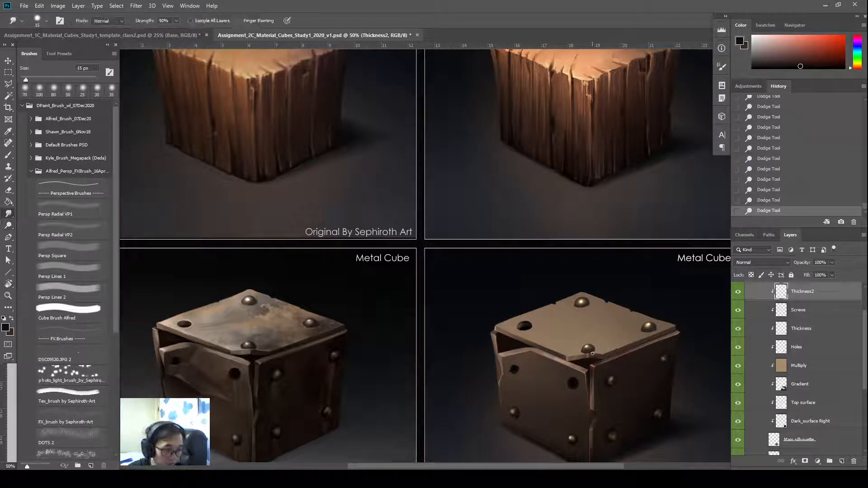
{"action": "left_click_drag", "start_coordinate": [590, 354], "coordinate": [588, 356]}
{"action": "left_click_drag", "start_coordinate": [590, 354], "coordinate": [590, 354]}
{"action": "left_click_drag", "start_coordinate": [588, 355], "coordinate": [566, 360]}
{"action": "left_click_drag", "start_coordinate": [567, 359], "coordinate": [568, 361]}
{"action": "mouse_move", "coordinate": [568, 360]}
{"action": "left_mouse_down"}
{"action": "mouse_move", "coordinate": [579, 356]}
{"action": "mouse_move", "coordinate": [569, 359]}
{"action": "left_mouse_up"}
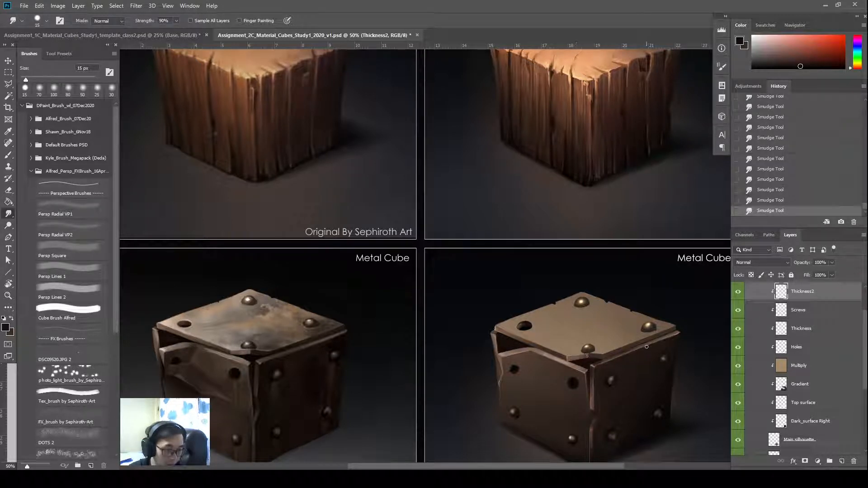
{"action": "key", "text": "o"}
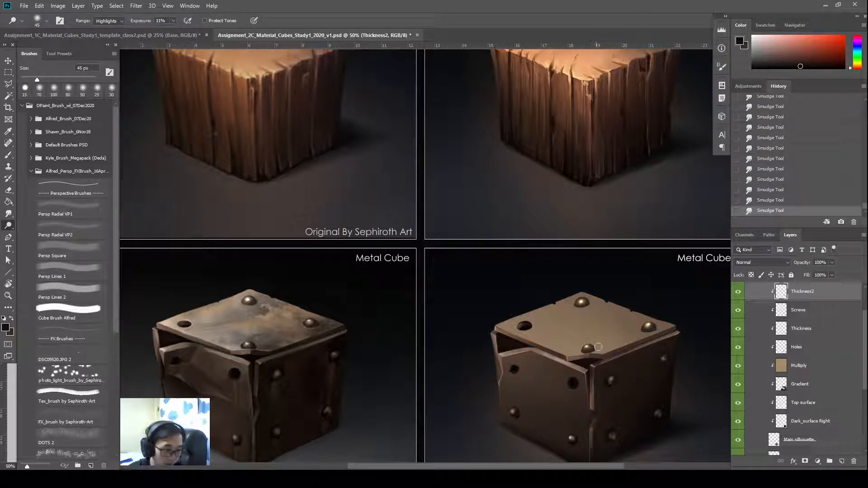
{"action": "left_click_drag", "start_coordinate": [600, 347], "coordinate": [604, 334]}
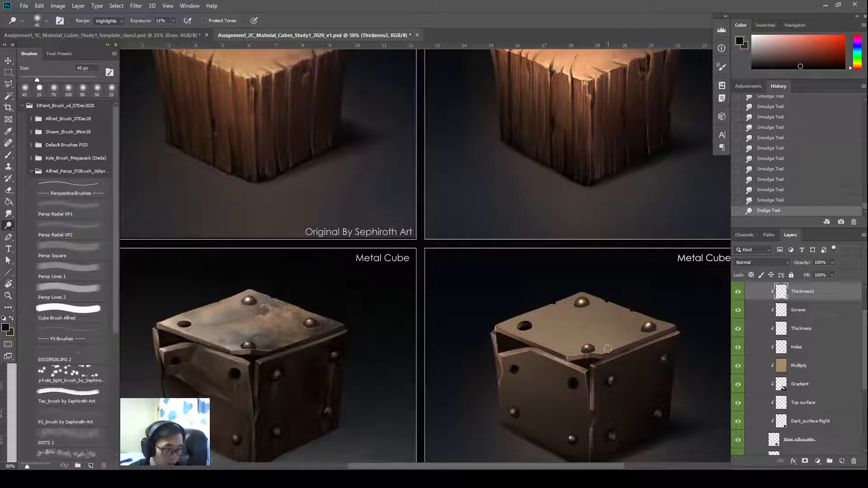
Darken the thickness along the top plate's right front edge using Burn in Midtones with varying brush sizes, and smudge it lightly
{"action": "key", "text": "shift+o"}
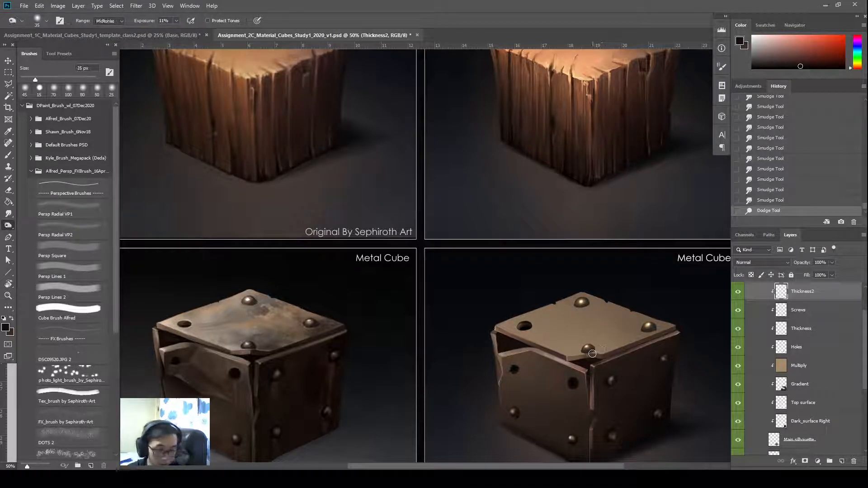
{"action": "mouse_move", "coordinate": [614, 357]}
{"action": "left_mouse_down"}
{"action": "mouse_move", "coordinate": [592, 355]}
{"action": "mouse_move", "coordinate": [643, 342]}
{"action": "mouse_move", "coordinate": [609, 357]}
{"action": "mouse_move", "coordinate": [605, 338]}
{"action": "mouse_move", "coordinate": [604, 347]}
{"action": "mouse_move", "coordinate": [611, 337]}
{"action": "mouse_move", "coordinate": [618, 341]}
{"action": "mouse_move", "coordinate": [611, 352]}
{"action": "mouse_move", "coordinate": [632, 340]}
{"action": "mouse_move", "coordinate": [617, 337]}
{"action": "mouse_move", "coordinate": [609, 361]}
{"action": "mouse_move", "coordinate": [646, 319]}
{"action": "mouse_move", "coordinate": [615, 353]}
{"action": "mouse_move", "coordinate": [742, 307]}
{"action": "left_mouse_up"}
{"action": "key", "text": "bracketright"}
{"action": "key", "text": "bracketright"}
{"action": "key", "text": "bracketright"}
{"action": "key", "text": "bracketright"}
{"action": "key", "text": "bracketright"}
{"action": "key", "text": "bracketright"}
{"action": "key", "text": "bracketleft"}
{"action": "key", "text": "bracketleft"}
{"action": "key", "text": "bracketright"}
{"action": "key", "text": "bracketright"}
{"action": "mouse_move", "coordinate": [678, 329]}
{"action": "left_mouse_down"}
{"action": "mouse_move", "coordinate": [639, 330]}
{"action": "mouse_move", "coordinate": [620, 352]}
{"action": "mouse_move", "coordinate": [680, 329]}
{"action": "left_mouse_up"}
{"action": "key", "text": "bracketright"}
{"action": "key", "text": "bracketright"}
{"action": "key", "text": "bracketright"}
{"action": "key", "text": "r"}
Select the overspill above the top plate's right front edge with the Polygonal Lasso, delete it and deselect
{"action": "key", "text": "l"}
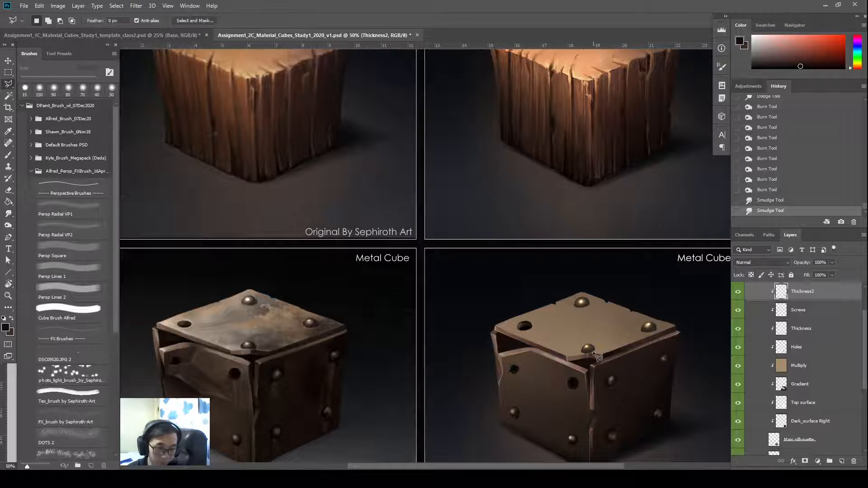
{"action": "left_click", "coordinate": [586, 352]}
{"action": "left_click", "coordinate": [602, 355]}
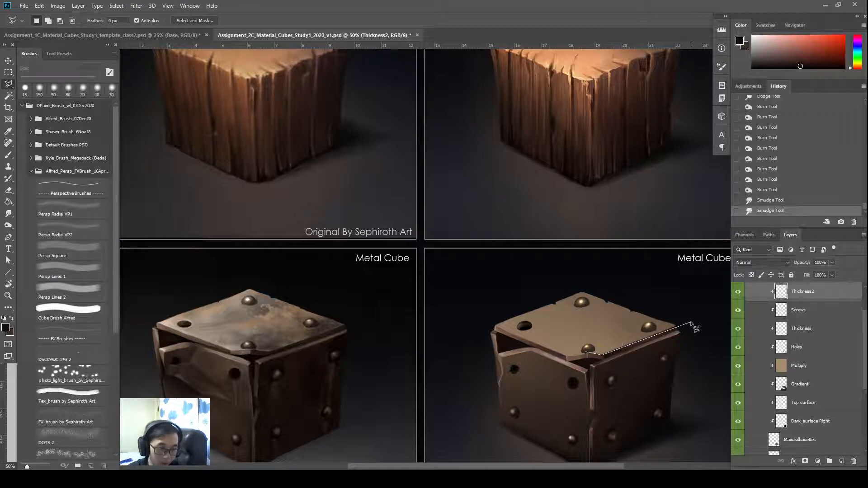
{"action": "double_click", "coordinate": [687, 314]}
{"action": "key", "text": "Delete"}
{"action": "key", "text": "ctrl+d"}
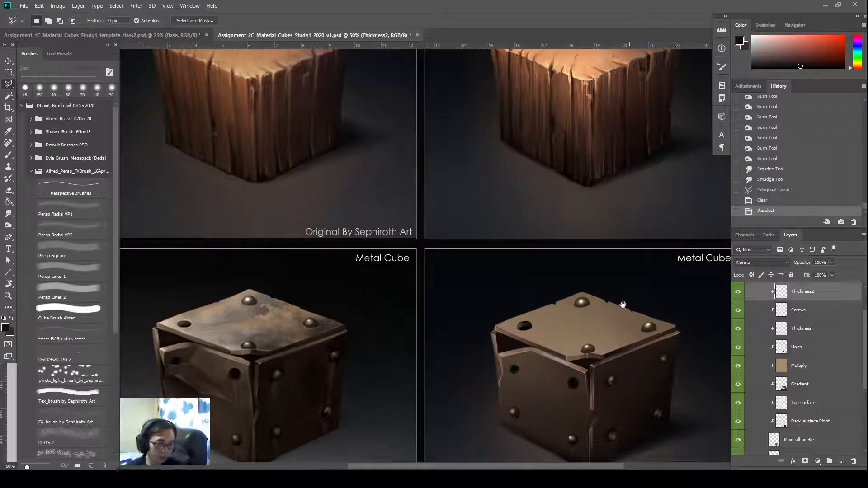
Burn the thickness at the top plate's left corner in Midtones
{"action": "left_click_drag", "start_coordinate": [622, 304], "coordinate": [620, 290]}
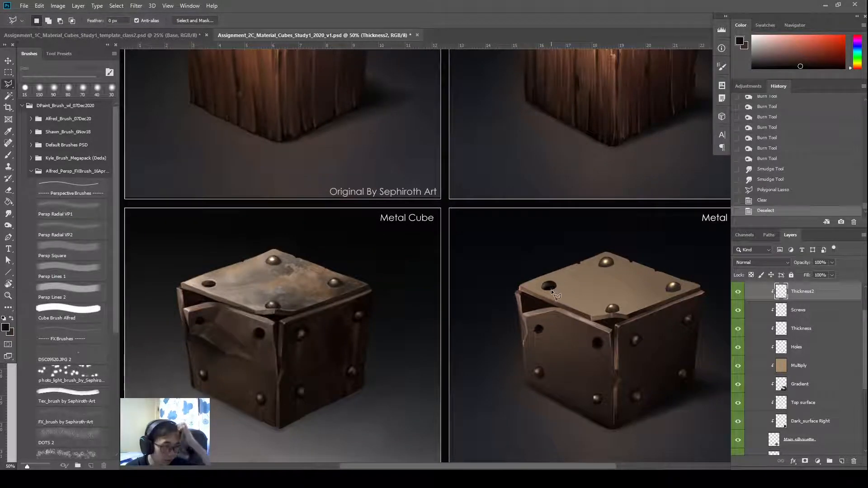
{"action": "key", "text": "o"}
{"action": "left_click_drag", "start_coordinate": [520, 296], "coordinate": [546, 287]}
{"action": "key", "text": "bracketright"}
{"action": "key", "text": "bracketright"}
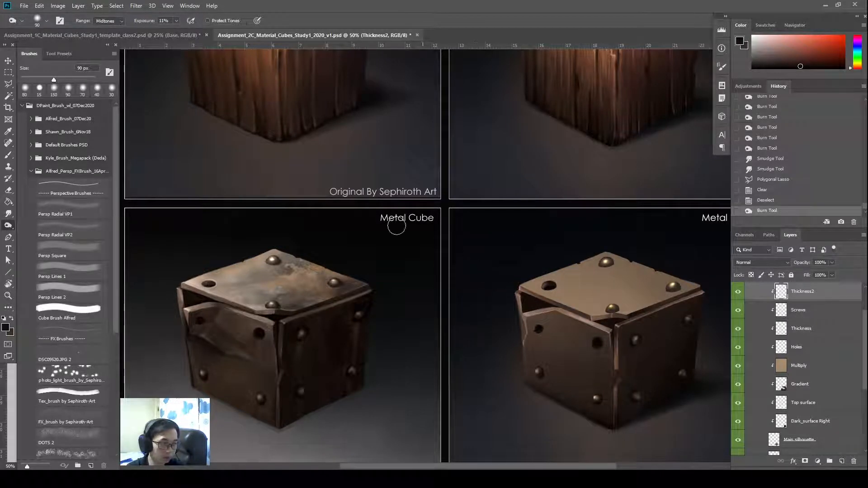
Set the Burn range to Highlights and darken the edge thickness of the front and right plates with varying brush sizes
{"action": "left_click", "coordinate": [110, 23]}
{"action": "left_click", "coordinate": [110, 42]}
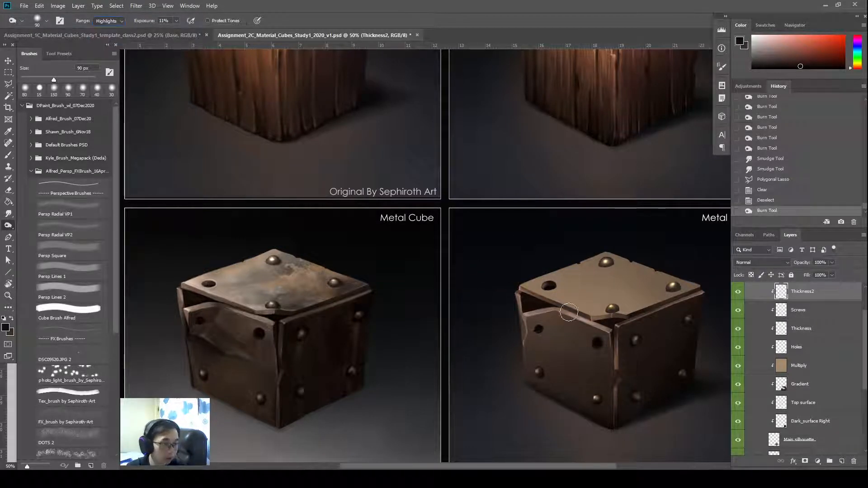
{"action": "mouse_move", "coordinate": [527, 312]}
{"action": "left_mouse_down"}
{"action": "mouse_move", "coordinate": [524, 295]}
{"action": "mouse_move", "coordinate": [541, 299]}
{"action": "mouse_move", "coordinate": [540, 292]}
{"action": "mouse_move", "coordinate": [521, 291]}
{"action": "mouse_move", "coordinate": [568, 306]}
{"action": "mouse_move", "coordinate": [544, 304]}
{"action": "left_mouse_up"}
{"action": "key", "text": "bracketleft"}
{"action": "key", "text": "bracketleft"}
{"action": "key", "text": "bracketleft"}
{"action": "key", "text": "bracketleft"}
{"action": "key", "text": "bracketleft"}
{"action": "key", "text": "bracketleft"}
{"action": "key", "text": "bracketright"}
{"action": "key", "text": "bracketright"}
{"action": "key", "text": "bracketright"}
{"action": "left_click_drag", "start_coordinate": [631, 337], "coordinate": [623, 353]}
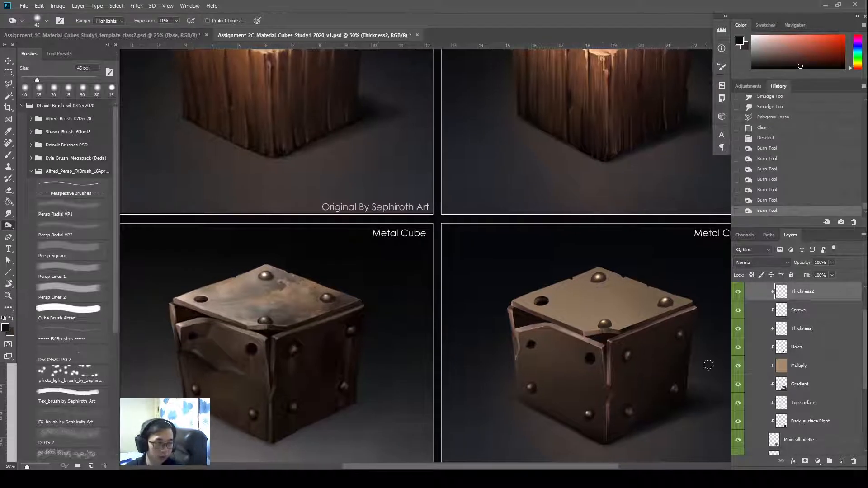
Darken the gaps beneath the top plate on the Holes layer, using Burn in Midtones with brushes up to 200 px
{"action": "left_click", "coordinate": [827, 330]}
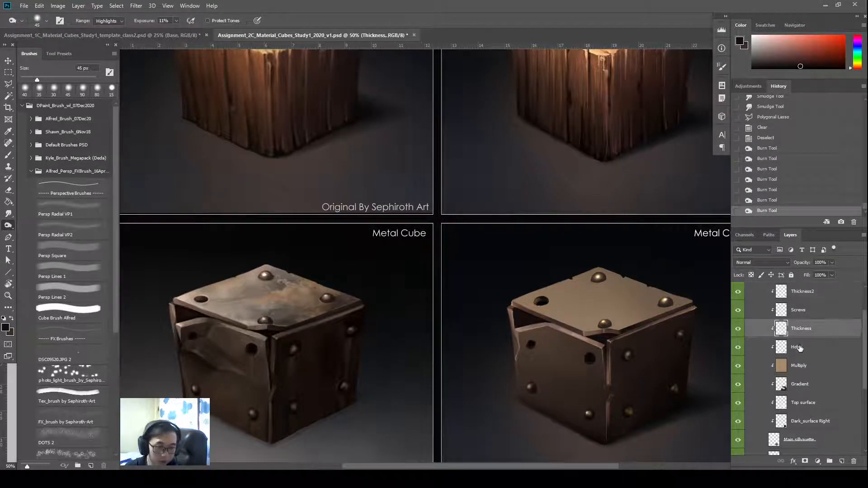
{"action": "left_click", "coordinate": [798, 348]}
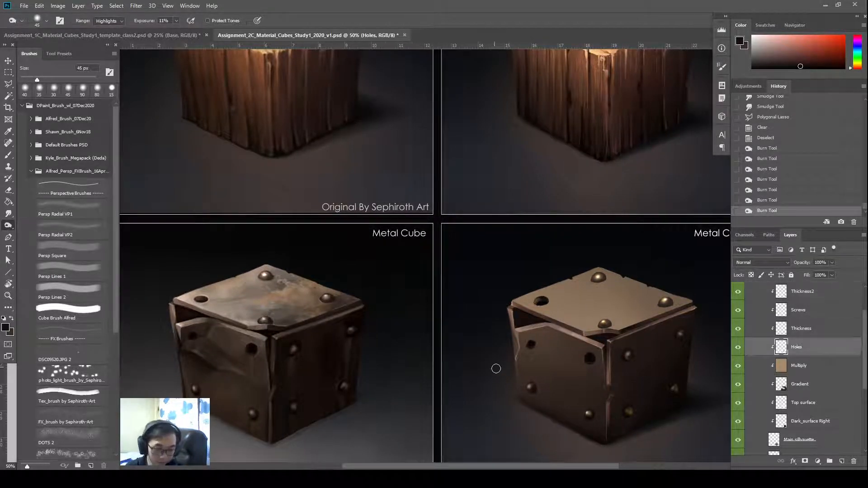
{"action": "left_click", "coordinate": [117, 23]}
{"action": "left_click", "coordinate": [111, 35]}
{"action": "left_click", "coordinate": [401, 237]}
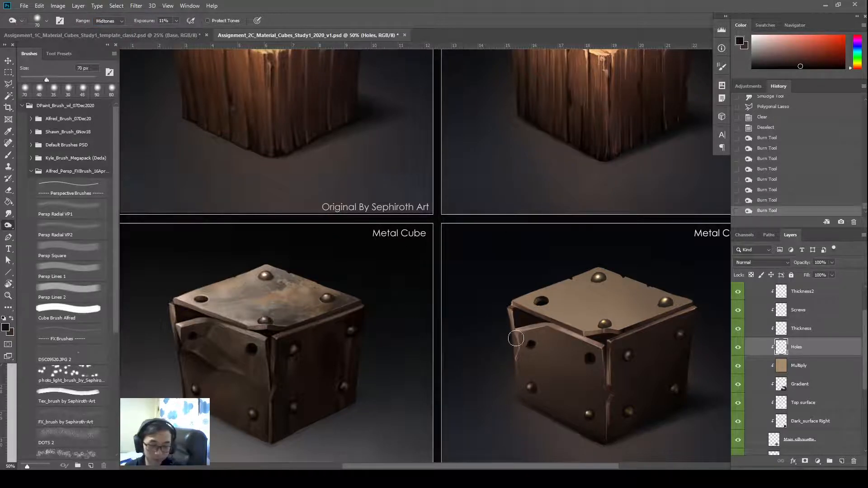
{"action": "key", "text": "bracketright"}
{"action": "key", "text": "bracketright"}
{"action": "key", "text": "bracketright"}
{"action": "key", "text": "bracketright"}
{"action": "key", "text": "bracketright"}
{"action": "mouse_move", "coordinate": [520, 310]}
{"action": "left_mouse_down"}
{"action": "mouse_move", "coordinate": [551, 325]}
{"action": "mouse_move", "coordinate": [577, 315]}
{"action": "mouse_move", "coordinate": [568, 315]}
{"action": "mouse_move", "coordinate": [612, 337]}
{"action": "left_mouse_up"}
{"action": "key", "text": "bracketright"}
{"action": "mouse_move", "coordinate": [552, 316]}
{"action": "left_mouse_down"}
{"action": "mouse_move", "coordinate": [598, 329]}
{"action": "mouse_move", "coordinate": [645, 326]}
{"action": "left_mouse_up"}
{"action": "key", "text": "bracketleft"}
{"action": "key", "text": "bracketleft"}
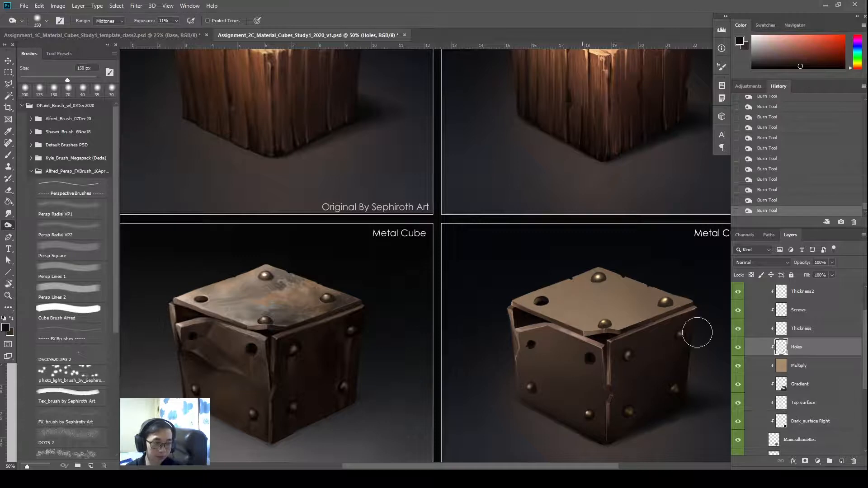
{"action": "left_click_drag", "start_coordinate": [533, 345], "coordinate": [635, 285]}
Circle the rusted areas around the screws and on the top plate of the reference metal cube in red, and clear the marks
{"action": "key", "text": "v"}
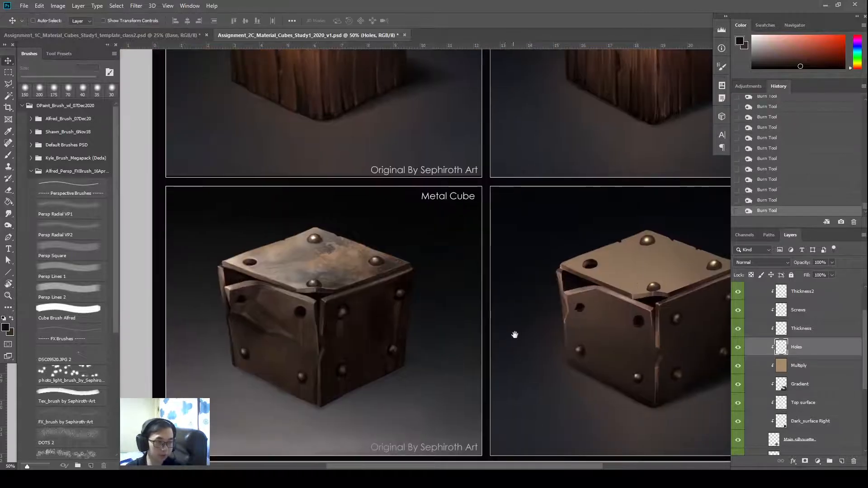
{"action": "key", "text": "ctrl+minus"}
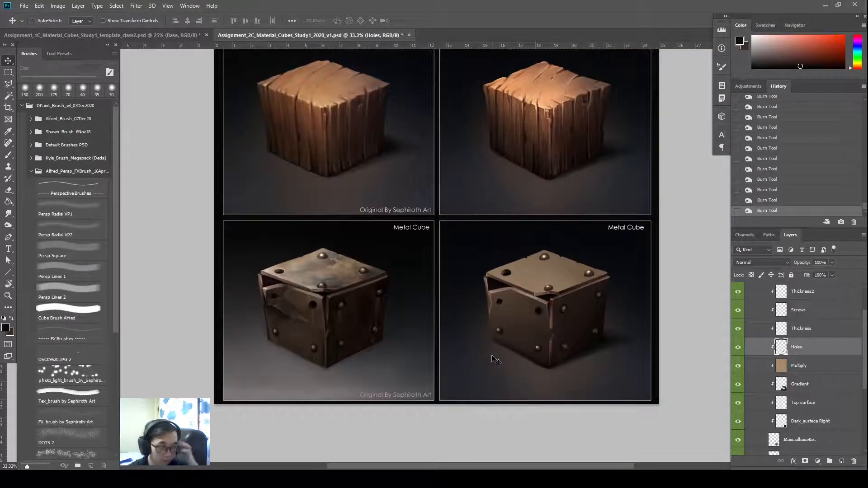
{"action": "key", "text": "ctrl+2"}
{"action": "mouse_move", "coordinate": [384, 293]}
{"action": "left_mouse_down"}
{"action": "mouse_move", "coordinate": [375, 345]}
{"action": "mouse_move", "coordinate": [369, 336]}
{"action": "mouse_move", "coordinate": [342, 347]}
{"action": "left_mouse_up"}
{"action": "mouse_move", "coordinate": [343, 302]}
{"action": "left_mouse_down"}
{"action": "mouse_move", "coordinate": [341, 311]}
{"action": "mouse_move", "coordinate": [343, 303]}
{"action": "mouse_move", "coordinate": [307, 312]}
{"action": "mouse_move", "coordinate": [311, 302]}
{"action": "left_mouse_up"}
{"action": "left_click_drag", "start_coordinate": [315, 338], "coordinate": [268, 329]}
{"action": "mouse_move", "coordinate": [300, 274]}
{"action": "left_mouse_down"}
{"action": "mouse_move", "coordinate": [342, 259]}
{"action": "mouse_move", "coordinate": [299, 275]}
{"action": "mouse_move", "coordinate": [364, 283]}
{"action": "mouse_move", "coordinate": [358, 260]}
{"action": "mouse_move", "coordinate": [254, 268]}
{"action": "mouse_move", "coordinate": [336, 241]}
{"action": "left_mouse_up"}
{"action": "mouse_move", "coordinate": [289, 287]}
{"action": "left_mouse_down"}
{"action": "mouse_move", "coordinate": [279, 301]}
{"action": "mouse_move", "coordinate": [290, 310]}
{"action": "left_mouse_up"}
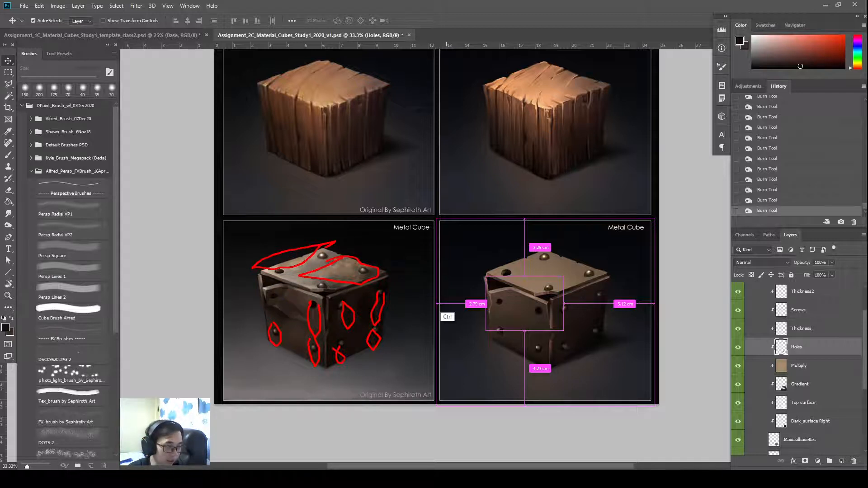
{"action": "key", "text": "ctrl+z"}
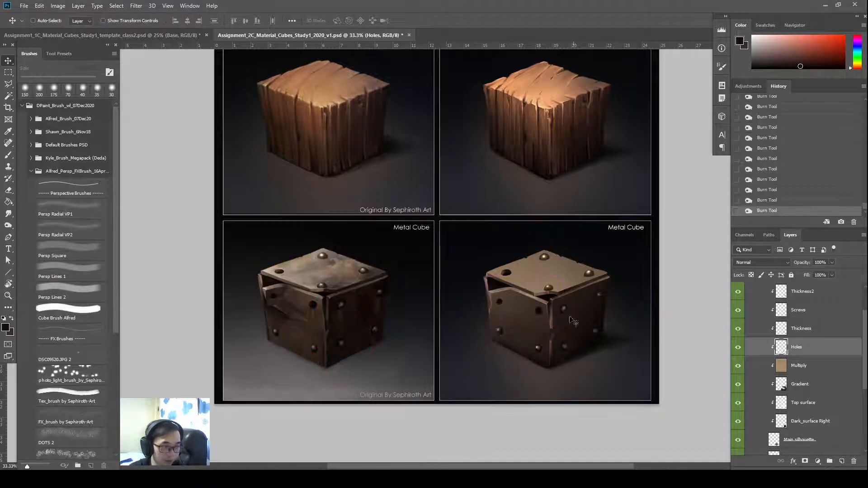
Add a layer named Rust above Thickness2 and clip it to the cube layers below
{"action": "scroll", "coordinate": [863, 326], "scroll_direction": "up", "scroll_amount": 3}
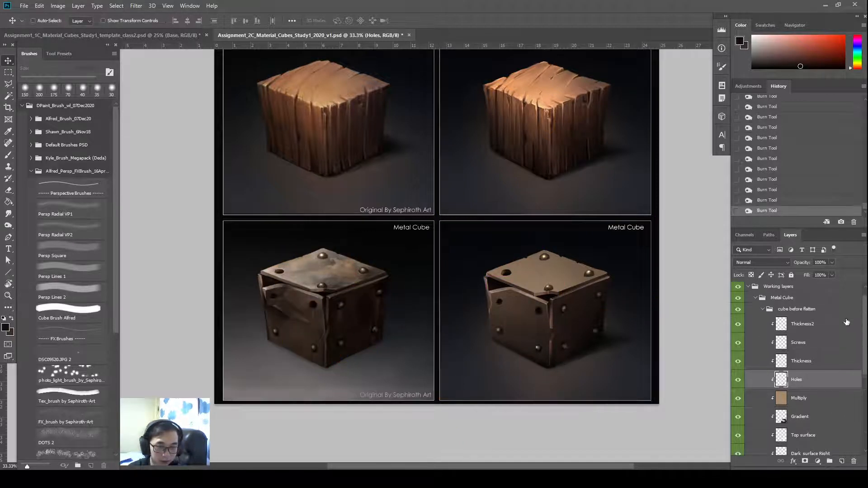
{"action": "left_click", "coordinate": [841, 460]}
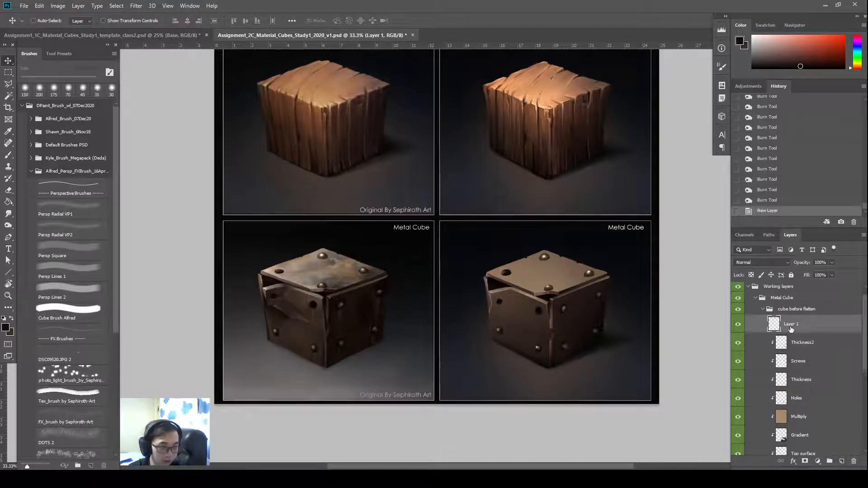
{"action": "double_click", "coordinate": [794, 325]}
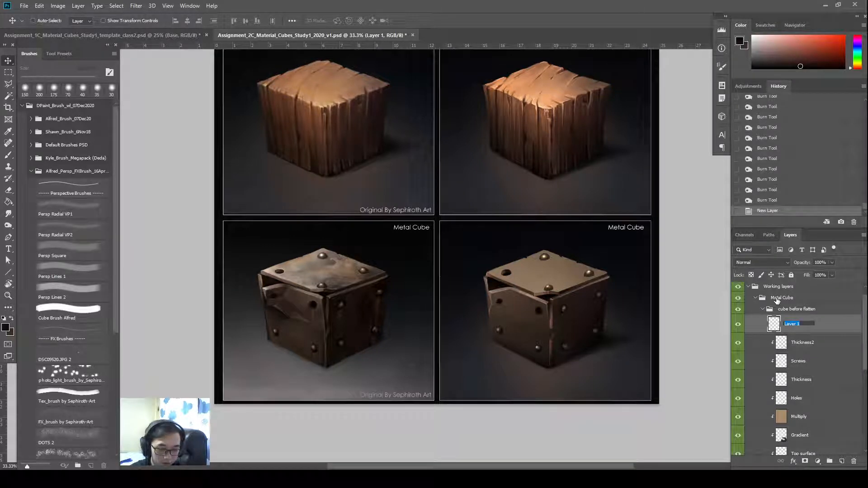
{"action": "type", "text": "Rust"}
{"action": "key", "text": "Return"}
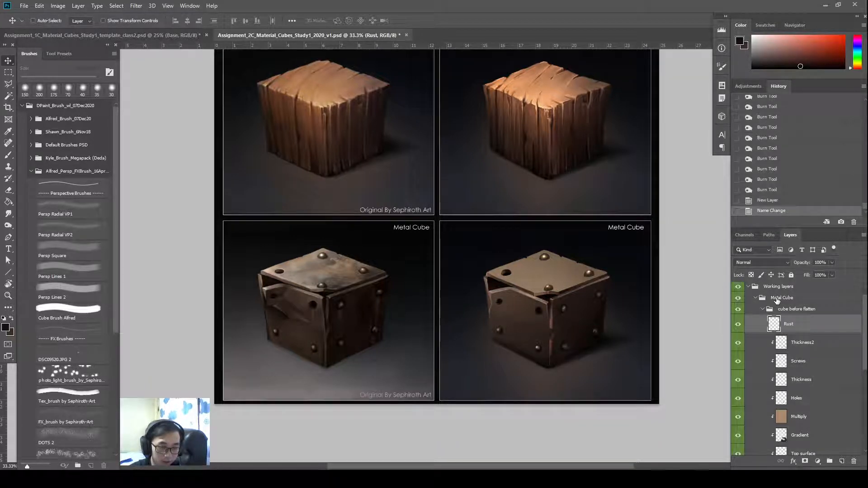
{"action": "left_click", "coordinate": [795, 333], "text": "alt"}
Sample a brown from the metal cubes and test brush strokes around the right face's upper rear screw, undoing the last stroke
{"action": "key", "text": "b"}
{"action": "left_click", "coordinate": [318, 306], "text": "alt"}
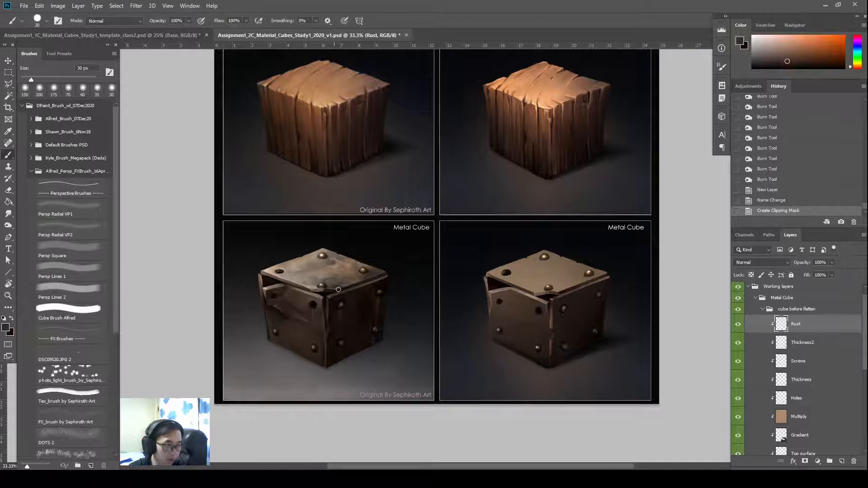
{"action": "left_click", "coordinate": [314, 310], "text": "alt"}
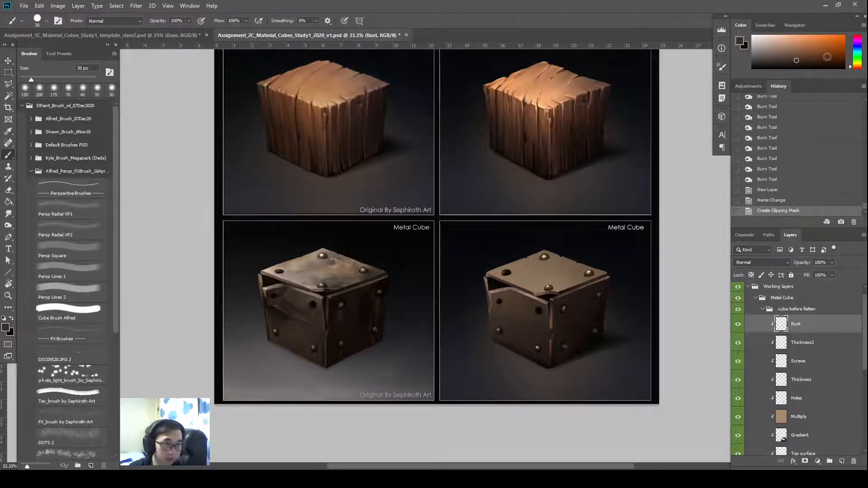
{"action": "left_click", "coordinate": [557, 334], "text": "alt"}
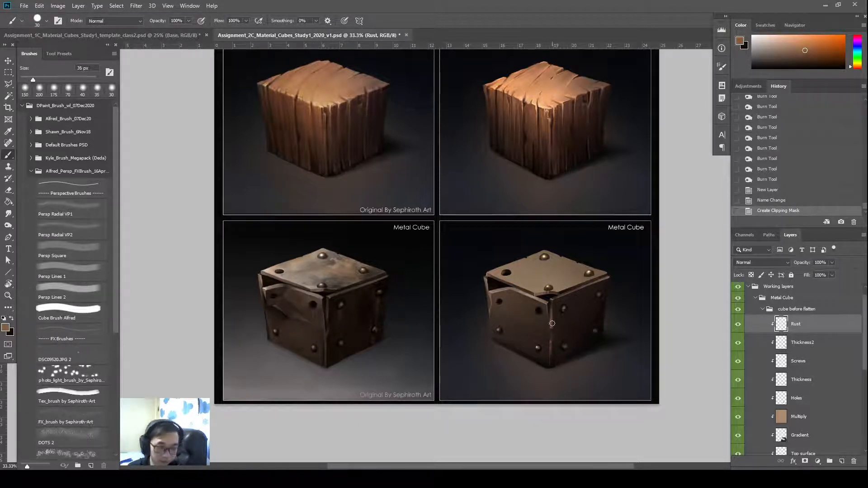
{"action": "left_click", "coordinate": [596, 301]}
{"action": "left_click_drag", "start_coordinate": [597, 298], "coordinate": [598, 315]}
{"action": "key", "text": "ctrl+z"}
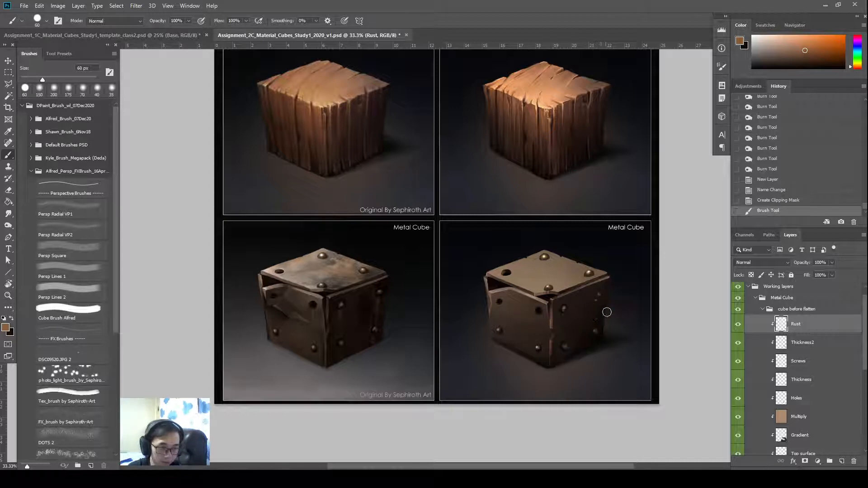
Paint a vertical strip over the right face's upper rear screw with a 25 px brush and fill it with saturated orange
{"action": "key", "text": "bracketleft"}
{"action": "left_click", "coordinate": [816, 47]}
{"action": "left_click_drag", "start_coordinate": [595, 296], "coordinate": [595, 320]}
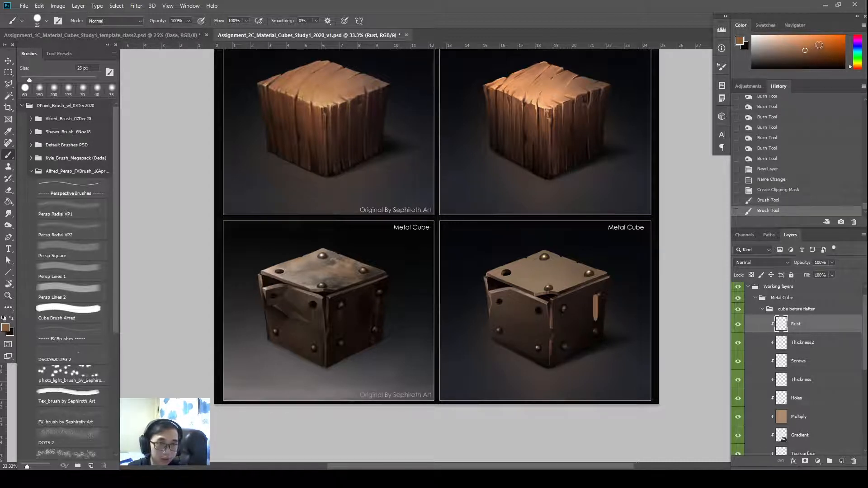
{"action": "left_click", "coordinate": [818, 45]}
{"action": "key", "text": "g"}
{"action": "left_click", "coordinate": [596, 306]}
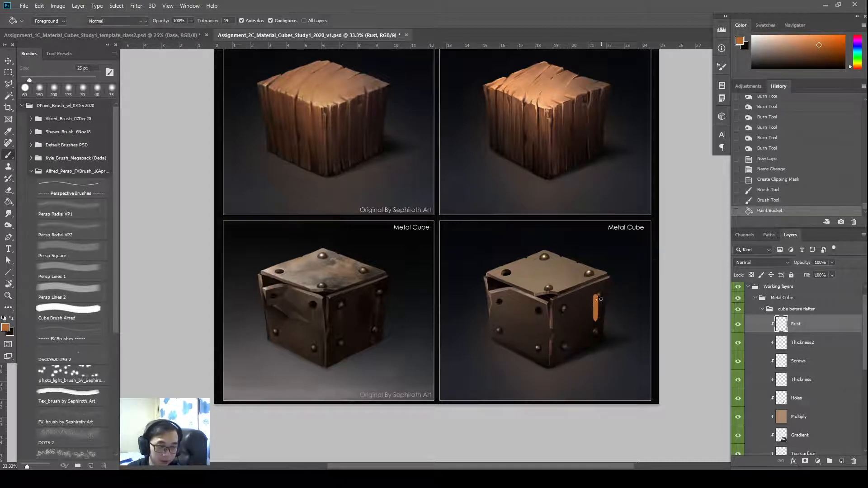
Paint ragged orange rust streaks over the screws on the cube's right face with varying brush sizes
{"action": "key", "text": "b"}
{"action": "left_click", "coordinate": [595, 305]}
{"action": "left_click_drag", "start_coordinate": [600, 297], "coordinate": [598, 316]}
{"action": "mouse_move", "coordinate": [599, 297]}
{"action": "left_mouse_down"}
{"action": "mouse_move", "coordinate": [597, 322]}
{"action": "mouse_move", "coordinate": [597, 314]}
{"action": "left_mouse_up"}
{"action": "key", "text": "bracketright"}
{"action": "key", "text": "bracketright"}
{"action": "left_click_drag", "start_coordinate": [598, 300], "coordinate": [597, 317]}
{"action": "key", "text": "bracketright"}
{"action": "left_click_drag", "start_coordinate": [598, 298], "coordinate": [596, 317]}
{"action": "key", "text": "bracketright"}
{"action": "mouse_move", "coordinate": [597, 299]}
{"action": "left_mouse_down"}
{"action": "mouse_move", "coordinate": [595, 335]}
{"action": "mouse_move", "coordinate": [565, 346]}
{"action": "left_mouse_up"}
{"action": "key", "text": "bracketleft"}
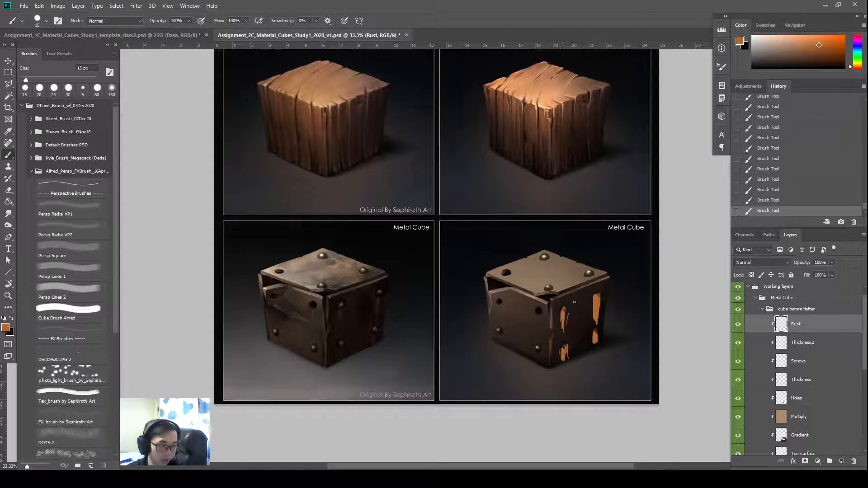
Paint ragged vertical orange rust streaks across the upper middle of the cube's right face, between the screws
{"action": "key", "text": "bracketright"}
{"action": "key", "text": "bracketright"}
{"action": "key", "text": "bracketright"}
{"action": "left_click_drag", "start_coordinate": [577, 298], "coordinate": [568, 327]}
{"action": "key", "text": "bracketright"}
{"action": "left_click_drag", "start_coordinate": [576, 306], "coordinate": [574, 328]}
{"action": "left_click_drag", "start_coordinate": [590, 297], "coordinate": [588, 304]}
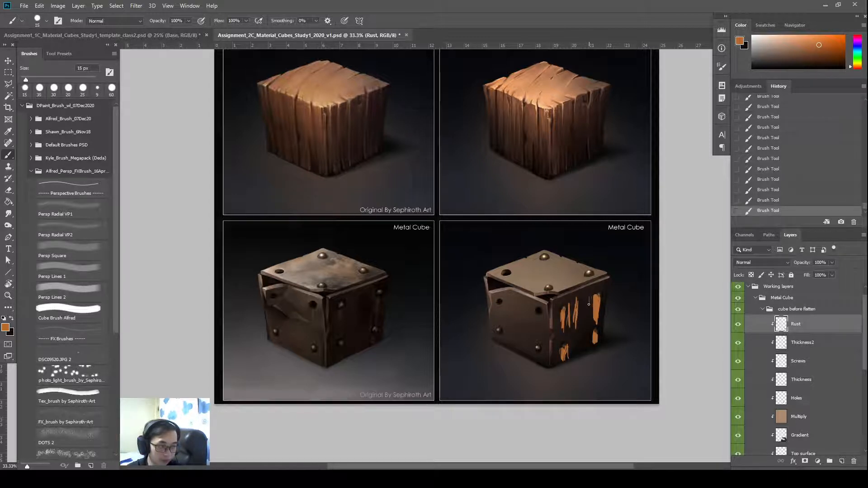
Paint orange rust streaks around the holes and screws on the cube's left face, erasing excess around the lower front screw
{"action": "mouse_move", "coordinate": [537, 315]}
{"action": "left_mouse_down"}
{"action": "mouse_move", "coordinate": [539, 337]}
{"action": "mouse_move", "coordinate": [538, 314]}
{"action": "left_mouse_up"}
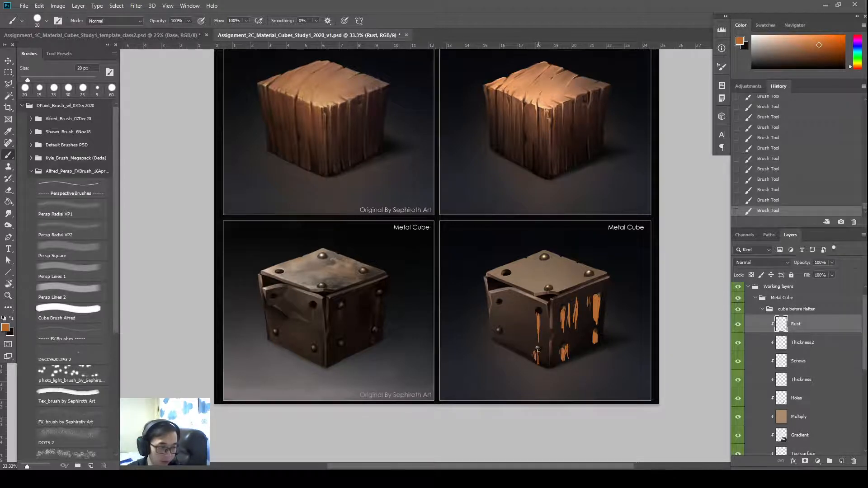
{"action": "key", "text": "e"}
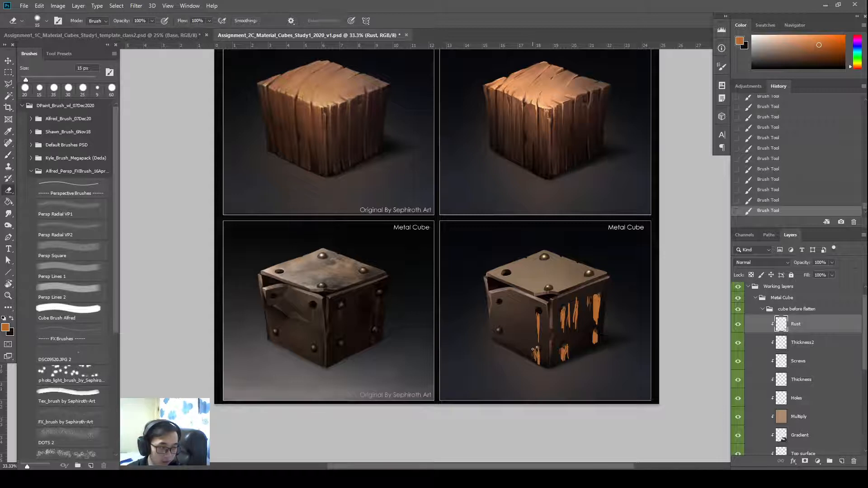
{"action": "left_click_drag", "start_coordinate": [537, 348], "coordinate": [537, 357]}
{"action": "mouse_move", "coordinate": [538, 355]}
{"action": "left_mouse_down"}
{"action": "mouse_move", "coordinate": [517, 326]}
{"action": "mouse_move", "coordinate": [500, 339]}
{"action": "left_mouse_up"}
{"action": "key", "text": "b"}
{"action": "left_click_drag", "start_coordinate": [499, 334], "coordinate": [501, 341]}
{"action": "left_click_drag", "start_coordinate": [503, 335], "coordinate": [500, 338]}
{"action": "left_click_drag", "start_coordinate": [499, 336], "coordinate": [500, 342]}
{"action": "left_click_drag", "start_coordinate": [500, 306], "coordinate": [499, 307]}
{"action": "key", "text": "ctrl+z"}
{"action": "left_click_drag", "start_coordinate": [498, 303], "coordinate": [499, 307]}
{"action": "left_click_drag", "start_coordinate": [498, 305], "coordinate": [498, 308]}
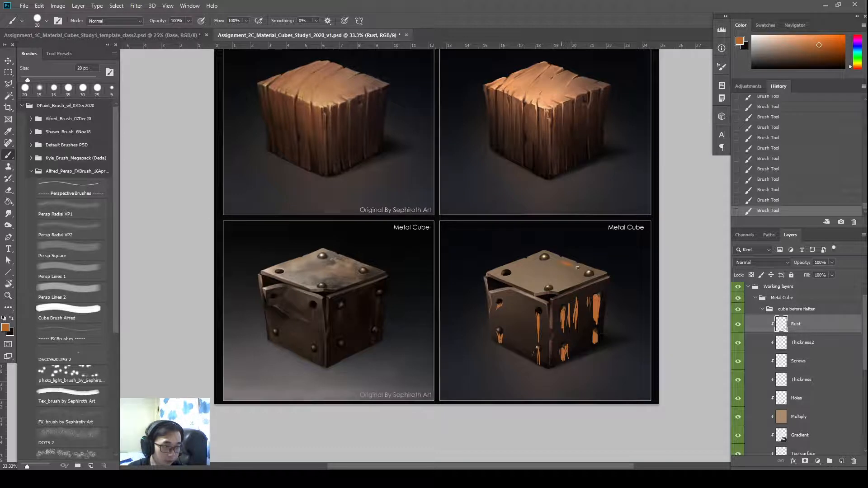
Paint irregular orange rust patches across the cube's top face and set the Rust layer's fill to 50%
{"action": "mouse_move", "coordinate": [577, 268]}
{"action": "left_mouse_down"}
{"action": "mouse_move", "coordinate": [562, 256]}
{"action": "mouse_move", "coordinate": [600, 269]}
{"action": "mouse_move", "coordinate": [574, 266]}
{"action": "mouse_move", "coordinate": [589, 274]}
{"action": "mouse_move", "coordinate": [572, 270]}
{"action": "left_mouse_up"}
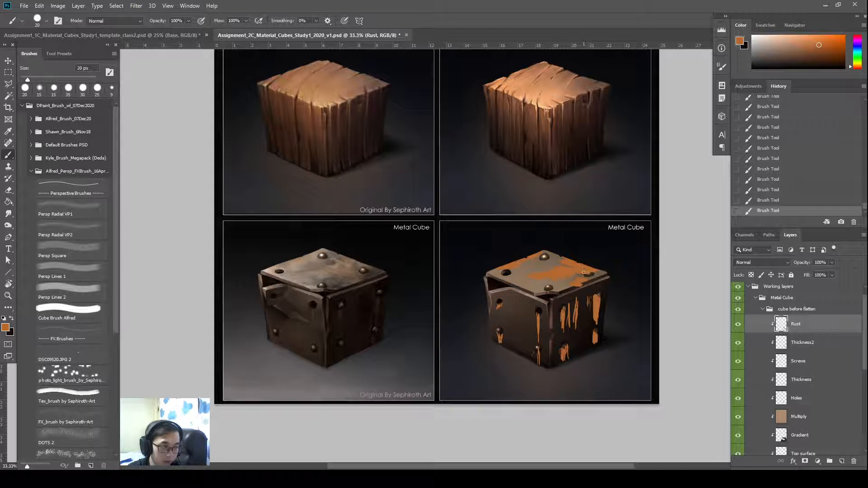
{"action": "left_click", "coordinate": [598, 271]}
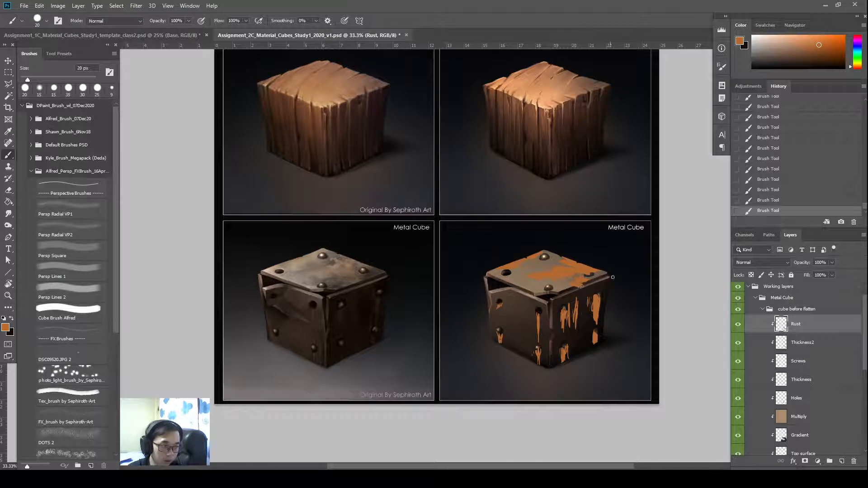
{"action": "mouse_move", "coordinate": [806, 275]}
{"action": "left_mouse_down"}
{"action": "mouse_move", "coordinate": [772, 281]}
{"action": "mouse_move", "coordinate": [791, 277]}
{"action": "left_mouse_up"}
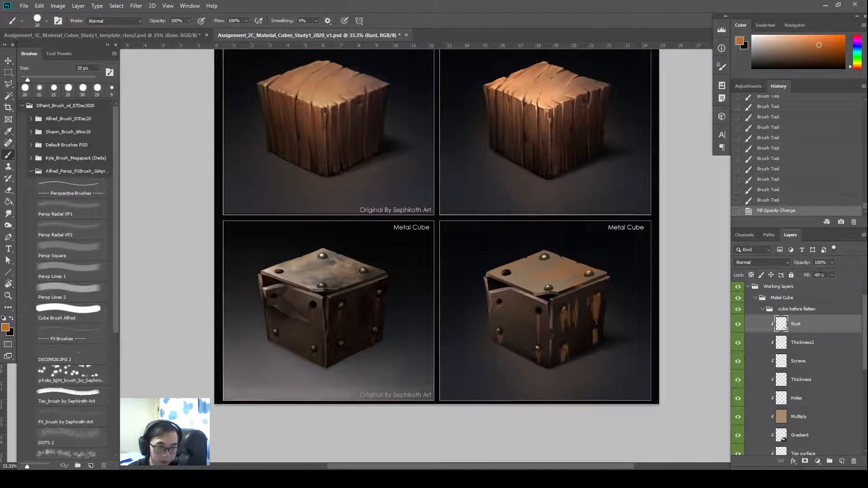
{"action": "type", "text": "50"}
{"action": "key", "text": "Return"}
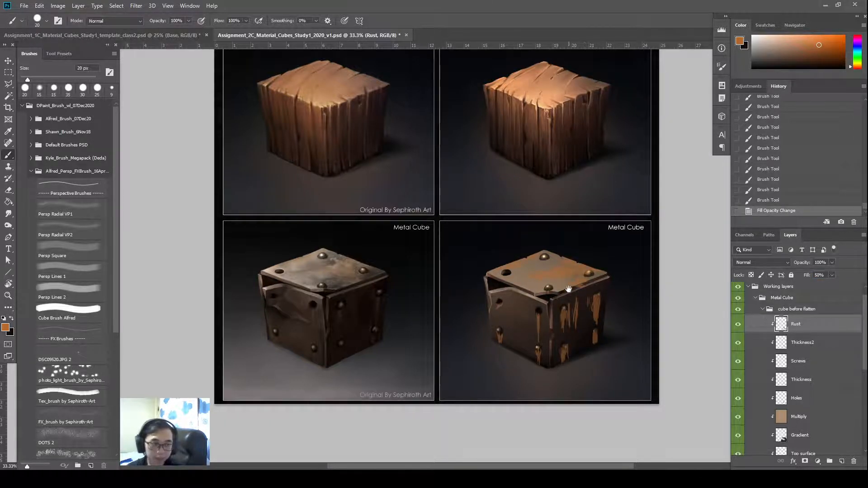
Add a layer mask to the Rust layer and invert it back and forth, leaving it white
{"action": "left_click_drag", "start_coordinate": [596, 302], "coordinate": [605, 307]}
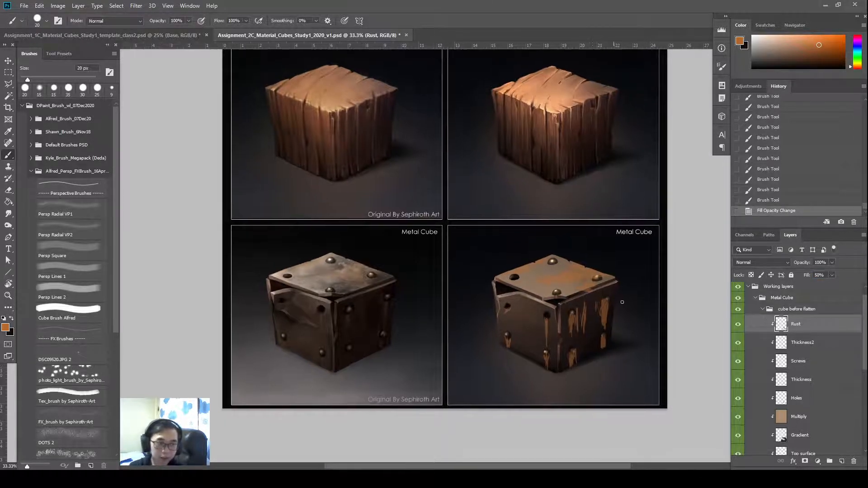
{"action": "left_click", "coordinate": [804, 462]}
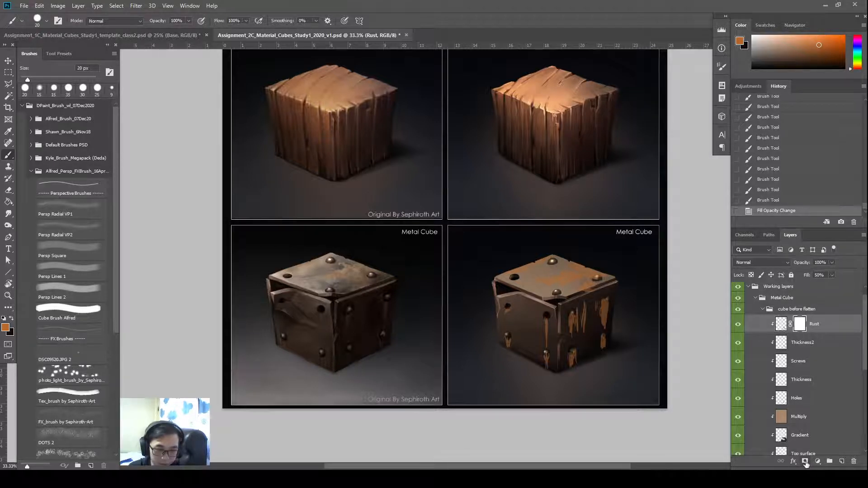
{"action": "key", "text": "ctrl+i"}
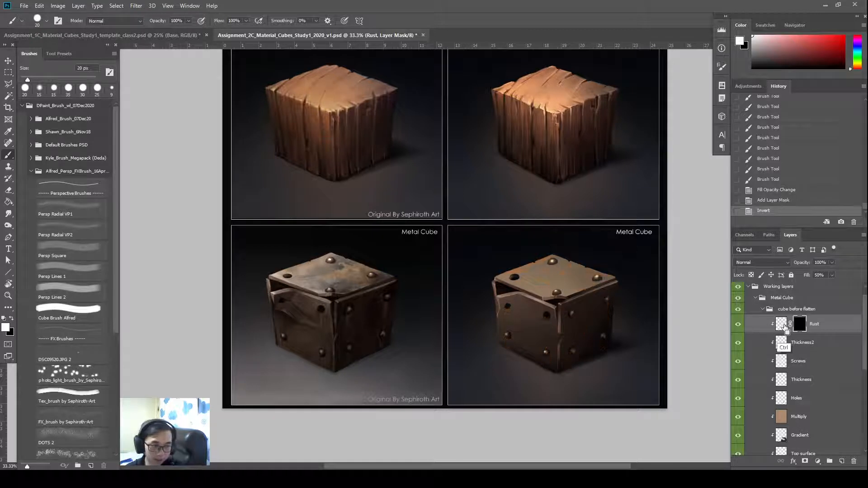
{"action": "key", "text": "ctrl+i"}
{"action": "key", "text": "ctrl+i"}
{"action": "key", "text": "ctrl+i"}
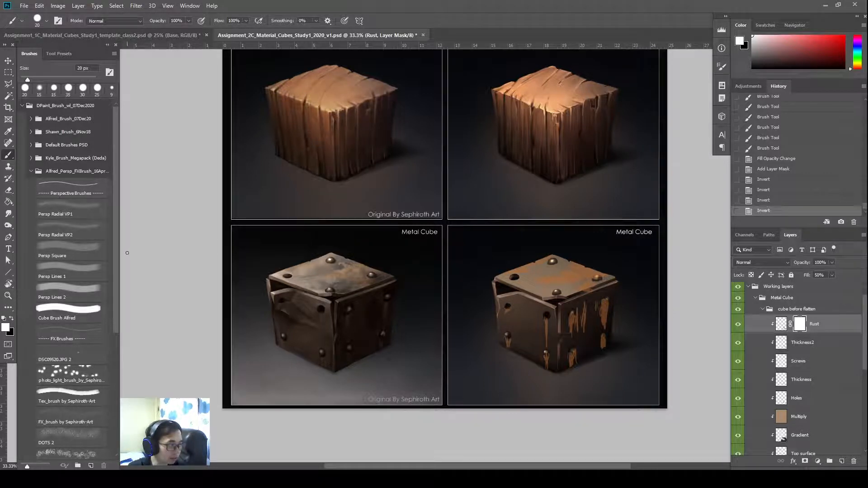
Choose the Aufgenommener Pinsel 1 1 brush from the Alfred_Brush_07Dec20 group
{"action": "scroll", "coordinate": [117, 266], "scroll_direction": "down", "scroll_amount": 6}
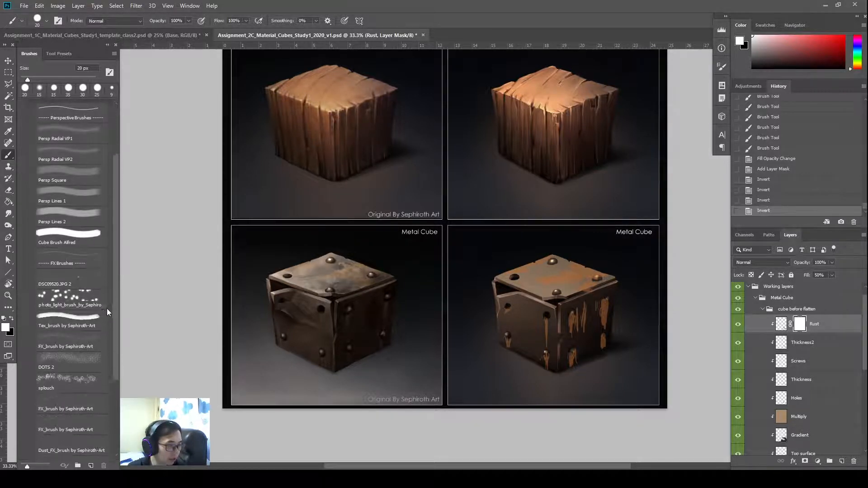
{"action": "scroll", "coordinate": [101, 346], "scroll_direction": "up", "scroll_amount": 6}
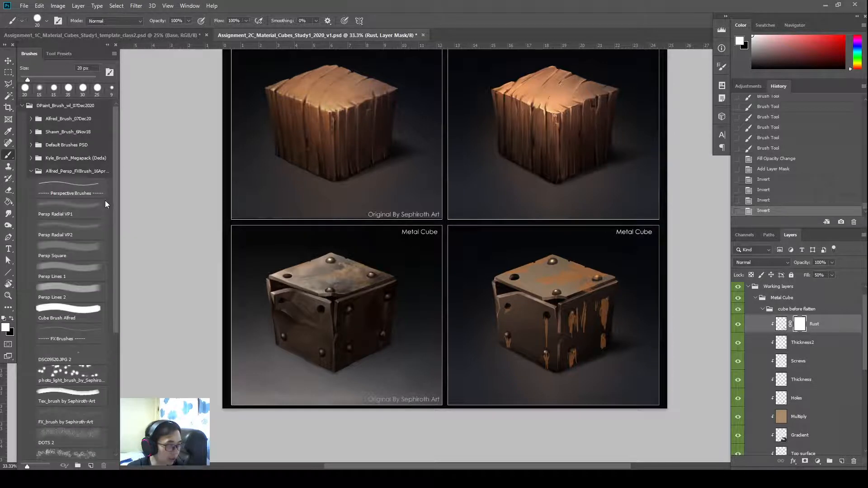
{"action": "mouse_move", "coordinate": [116, 271]}
{"action": "left_mouse_down"}
{"action": "mouse_move", "coordinate": [118, 325]}
{"action": "mouse_move", "coordinate": [115, 253]}
{"action": "left_mouse_up"}
{"action": "left_click", "coordinate": [31, 172]}
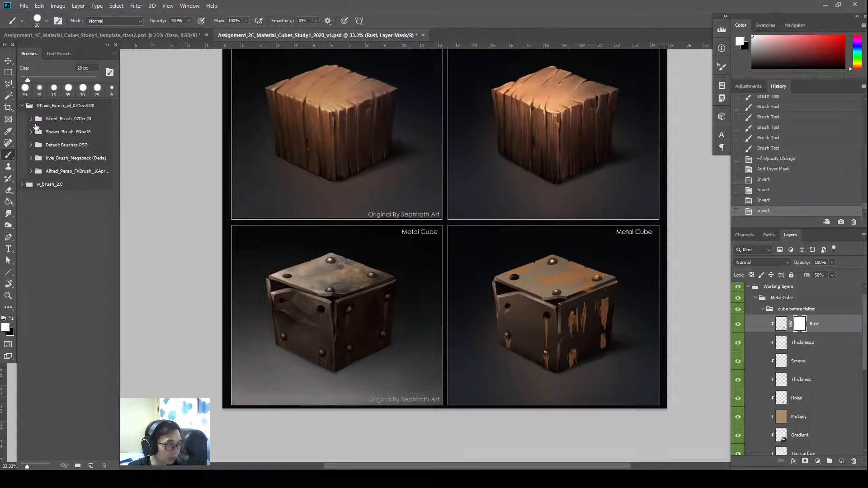
{"action": "left_click", "coordinate": [31, 119]}
{"action": "left_click", "coordinate": [69, 201]}
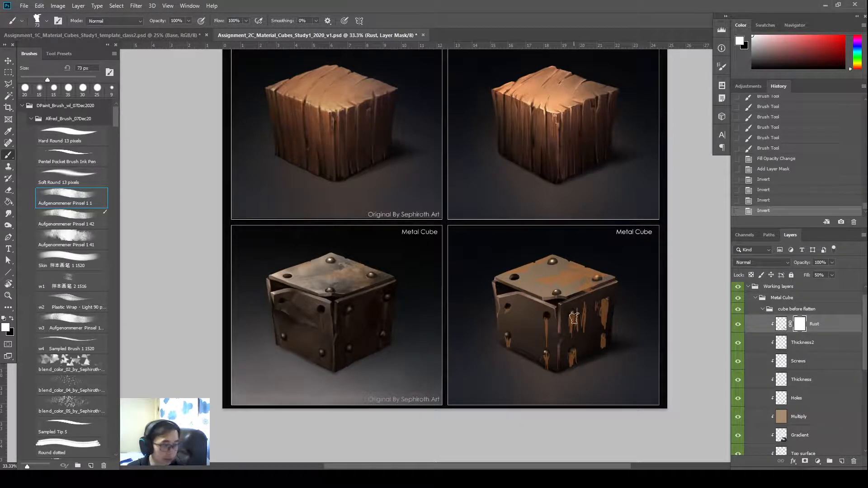
Test the textured brush at 80 px on the right face's rust mask, using black as the foreground and a 50 px size
{"action": "key", "text": "bracketright"}
{"action": "left_click", "coordinate": [610, 318]}
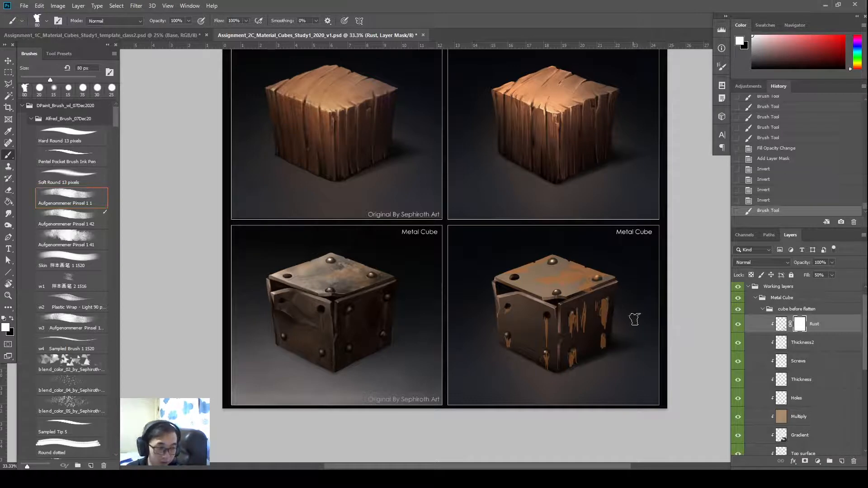
{"action": "left_click", "coordinate": [606, 345]}
{"action": "left_click", "coordinate": [608, 309]}
{"action": "key", "text": "ctrl+plus"}
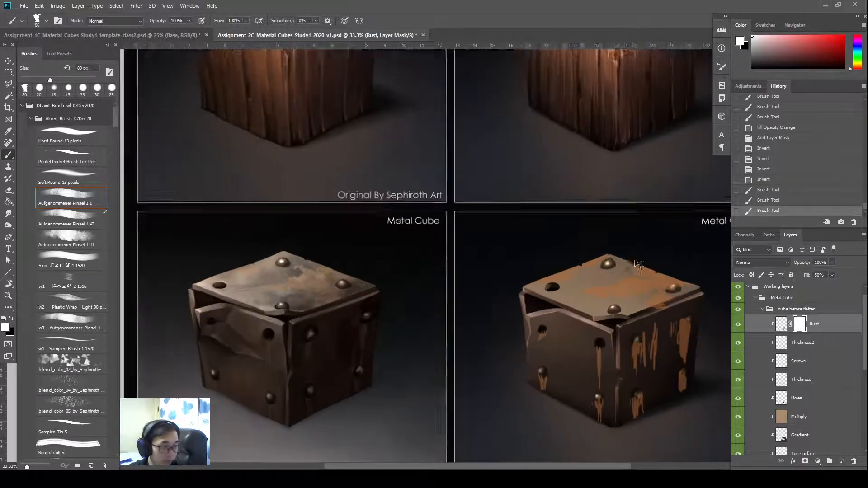
{"action": "left_click_drag", "start_coordinate": [558, 357], "coordinate": [506, 321]}
{"action": "key", "text": "x"}
{"action": "key", "text": "x"}
{"action": "mouse_move", "coordinate": [637, 306]}
{"action": "left_mouse_down"}
{"action": "mouse_move", "coordinate": [653, 365]}
{"action": "mouse_move", "coordinate": [647, 335]}
{"action": "left_mouse_up"}
{"action": "key", "text": "x"}
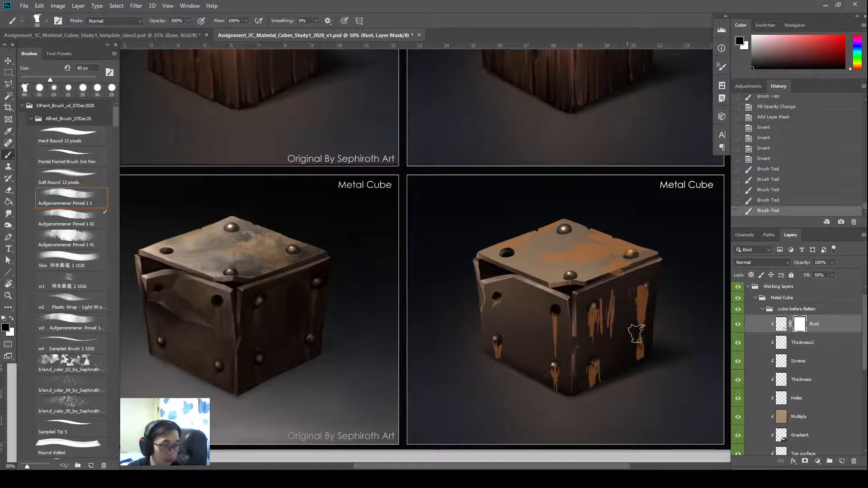
{"action": "key", "text": "bracketleft"}
{"action": "key", "text": "bracketleft"}
{"action": "key", "text": "bracketleft"}
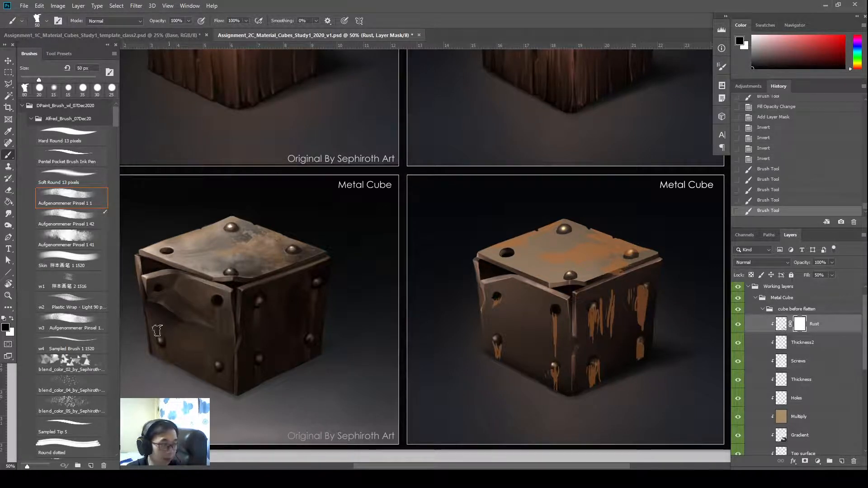
{"action": "key", "text": "ctrl+2"}
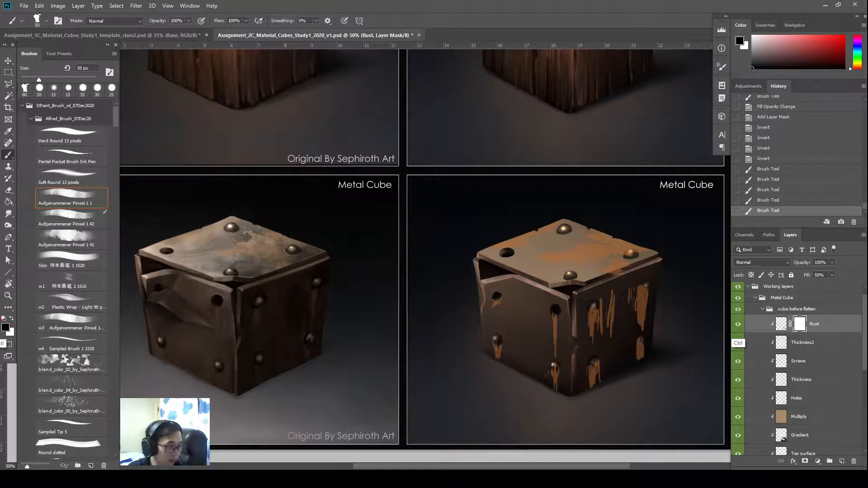
{"action": "left_click_drag", "start_coordinate": [1, 333], "coordinate": [1, 337]}
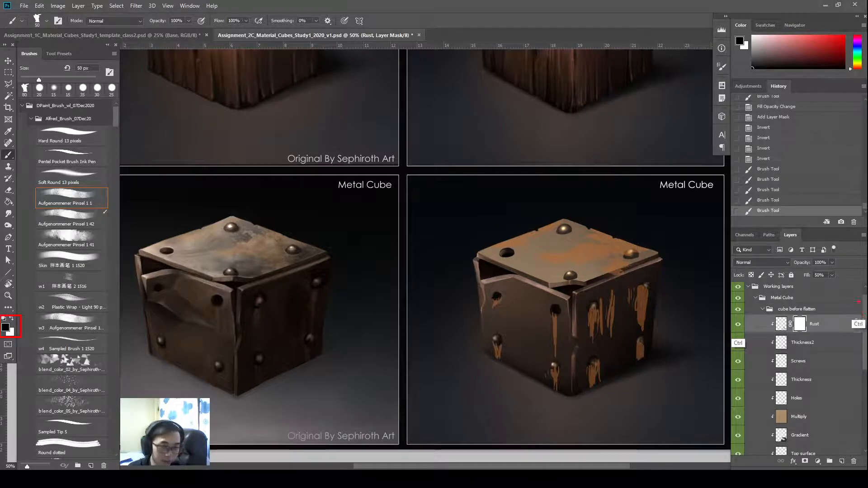
{"action": "left_click_drag", "start_coordinate": [807, 311], "coordinate": [791, 332]}
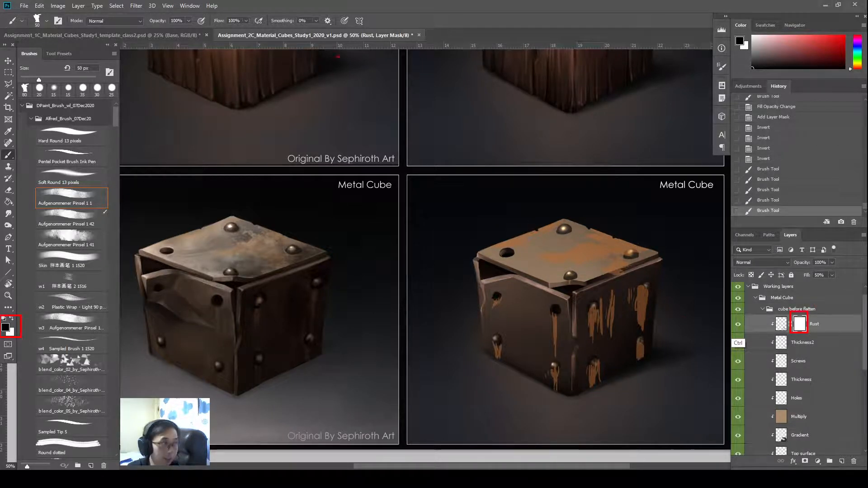
{"action": "mouse_move", "coordinate": [23, 13]}
{"action": "left_mouse_down"}
{"action": "mouse_move", "coordinate": [143, 59]}
{"action": "mouse_move", "coordinate": [420, 246]}
{"action": "mouse_move", "coordinate": [518, 285]}
{"action": "mouse_move", "coordinate": [541, 277]}
{"action": "mouse_move", "coordinate": [525, 287]}
{"action": "left_mouse_up"}
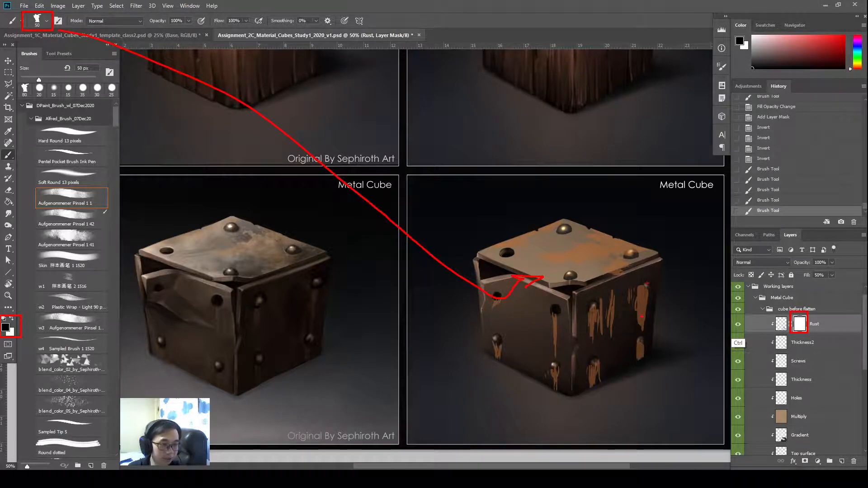
{"action": "mouse_move", "coordinate": [314, 291]}
{"action": "left_mouse_down"}
{"action": "mouse_move", "coordinate": [312, 327]}
{"action": "mouse_move", "coordinate": [320, 302]}
{"action": "left_mouse_up"}
{"action": "key", "text": "Escape"}
Mask out parts of the rust below the right face's upper rear screw with black strokes, using a 30 px brush
{"action": "left_click_drag", "start_coordinate": [636, 291], "coordinate": [645, 322]}
{"action": "key", "text": "bracketleft"}
{"action": "key", "text": "bracketleft"}
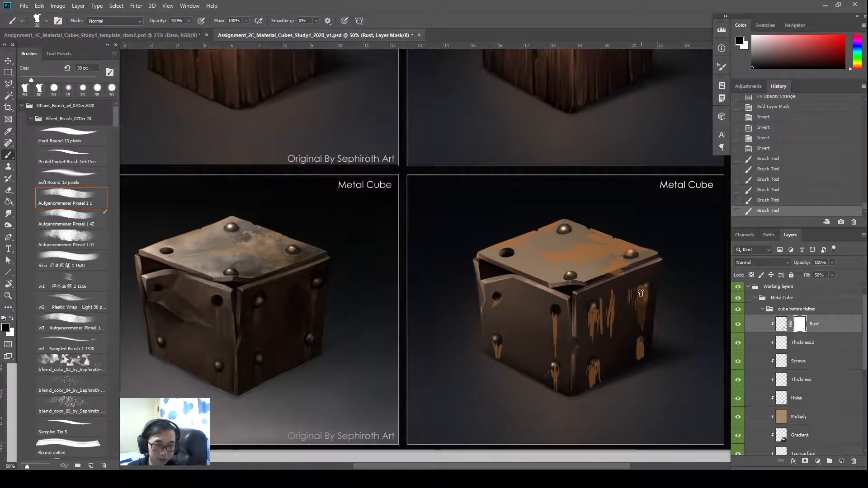
{"action": "key", "text": "ctrl+z"}
{"action": "left_click_drag", "start_coordinate": [637, 322], "coordinate": [638, 330]}
{"action": "mouse_move", "coordinate": [639, 317]}
{"action": "left_mouse_down"}
{"action": "mouse_move", "coordinate": [640, 328]}
{"action": "mouse_move", "coordinate": [644, 316]}
{"action": "left_mouse_up"}
{"action": "mouse_move", "coordinate": [649, 299]}
{"action": "left_mouse_down"}
{"action": "mouse_move", "coordinate": [646, 311]}
{"action": "mouse_move", "coordinate": [650, 299]}
{"action": "left_mouse_up"}
{"action": "left_click_drag", "start_coordinate": [651, 293], "coordinate": [647, 307]}
{"action": "left_click", "coordinate": [781, 324]}
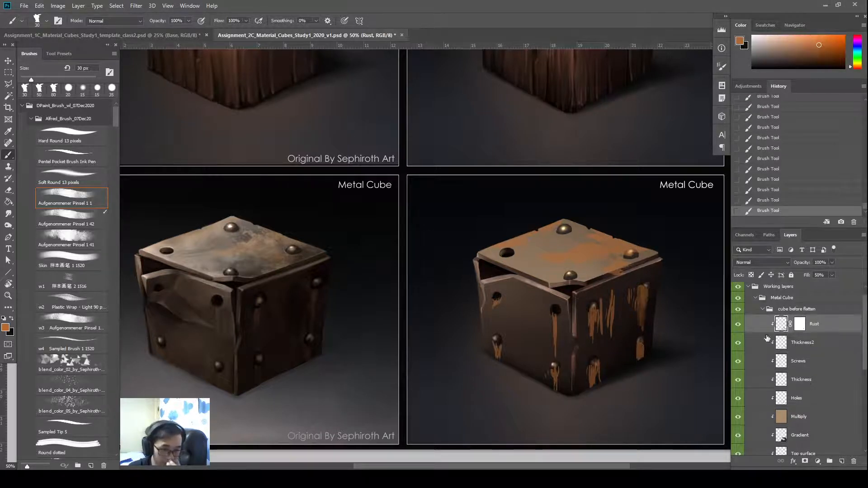
{"action": "left_click_drag", "start_coordinate": [824, 327], "coordinate": [789, 353]}
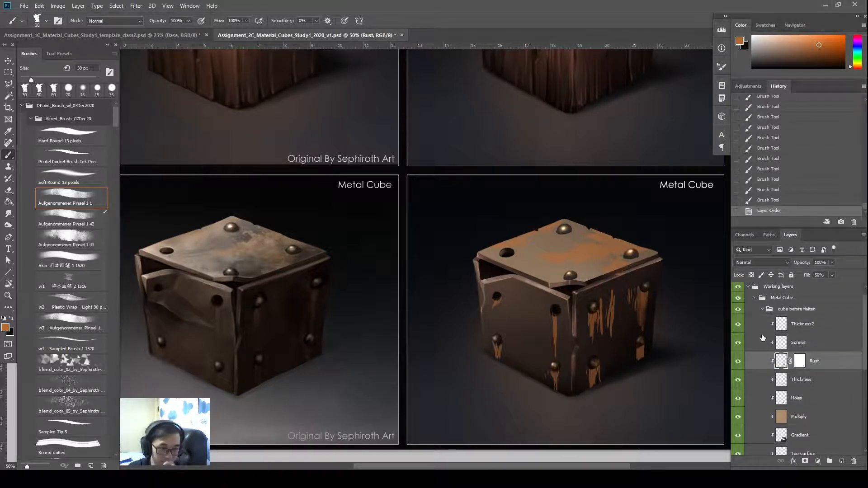
{"action": "left_click_drag", "start_coordinate": [646, 303], "coordinate": [645, 325]}
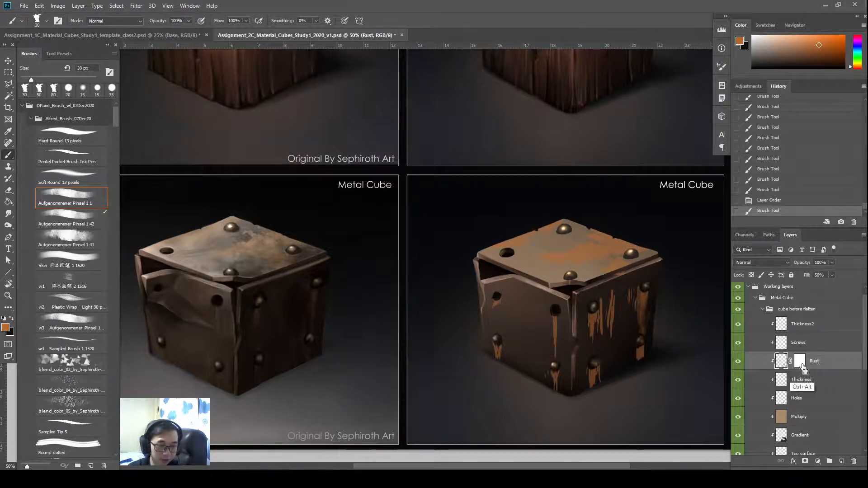
{"action": "key", "text": "ctrl+alt+z"}
{"action": "key", "text": "ctrl+alt+z"}
{"action": "key", "text": "ctrl+alt+z"}
Move the Rust layer below Screws and fade the rear rust streak on the right face with black on its mask
{"action": "left_click_drag", "start_coordinate": [826, 324], "coordinate": [801, 362]}
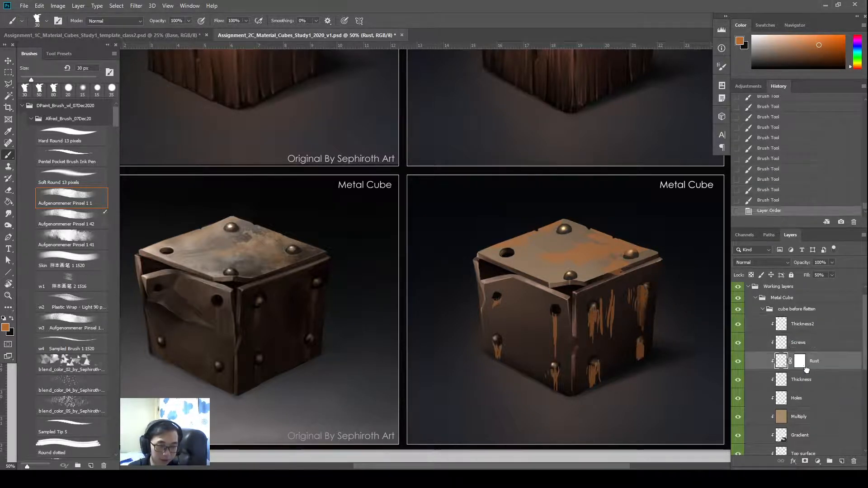
{"action": "left_click", "coordinate": [800, 362]}
{"action": "left_click_drag", "start_coordinate": [645, 318], "coordinate": [647, 330]}
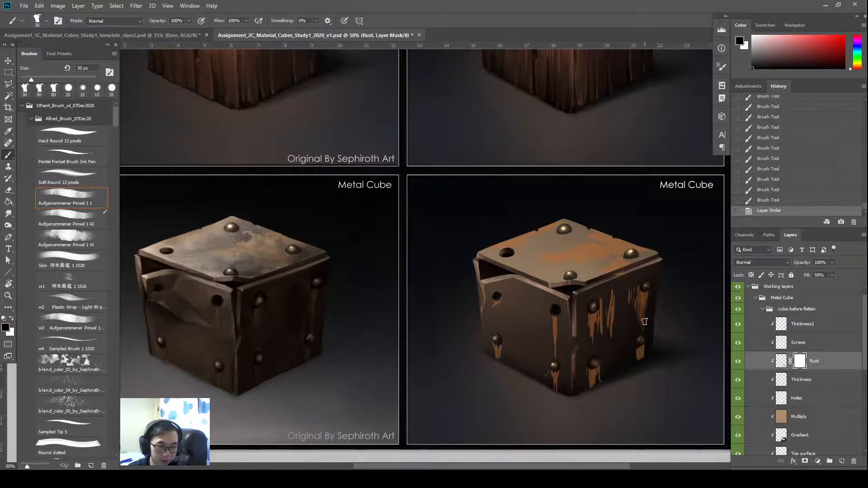
{"action": "mouse_move", "coordinate": [631, 302]}
{"action": "left_mouse_down"}
{"action": "mouse_move", "coordinate": [642, 311]}
{"action": "mouse_move", "coordinate": [610, 325]}
{"action": "mouse_move", "coordinate": [612, 300]}
{"action": "left_mouse_up"}
Fade the rust streaks below and beside the right face's upper front screw with a larger black brush on the mask
{"action": "key", "text": "bracketleft"}
{"action": "key", "text": "bracketright"}
{"action": "key", "text": "bracketright"}
{"action": "key", "text": "bracketright"}
{"action": "key", "text": "bracketright"}
{"action": "key", "text": "bracketright"}
{"action": "key", "text": "bracketright"}
{"action": "left_click_drag", "start_coordinate": [610, 312], "coordinate": [598, 340]}
{"action": "mouse_move", "coordinate": [599, 323]}
{"action": "left_mouse_down"}
{"action": "mouse_move", "coordinate": [595, 333]}
{"action": "mouse_move", "coordinate": [609, 302]}
{"action": "left_mouse_up"}
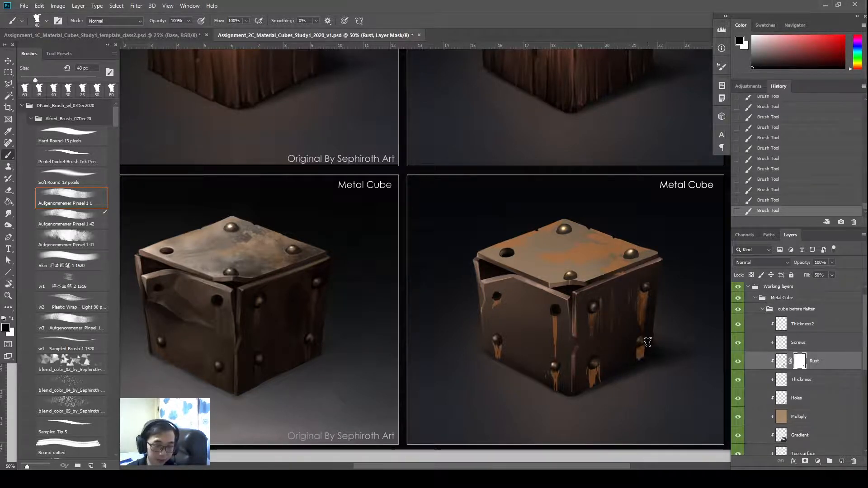
Fade the rust around the right face's two lower screws on the mask, varying the brush between 25 and 40 px
{"action": "key", "text": "bracketleft"}
{"action": "key", "text": "bracketleft"}
{"action": "key", "text": "bracketleft"}
{"action": "key", "text": "bracketleft"}
{"action": "key", "text": "bracketleft"}
{"action": "key", "text": "bracketleft"}
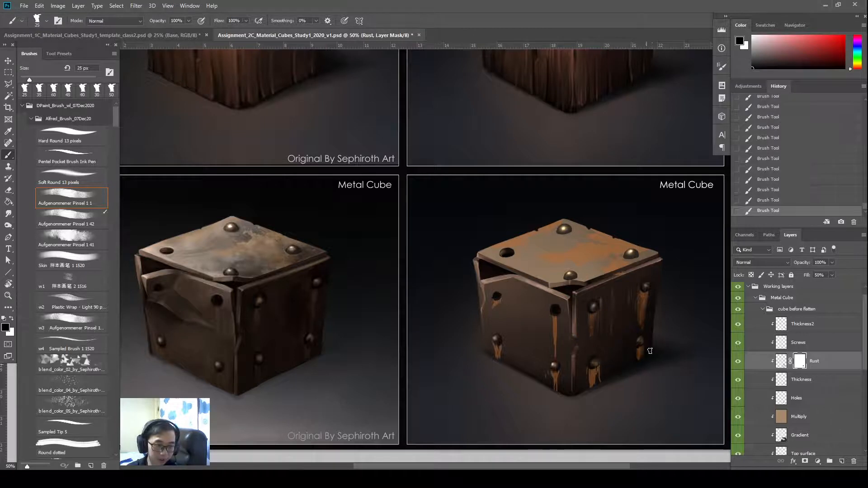
{"action": "key", "text": "bracketright"}
{"action": "key", "text": "bracketright"}
{"action": "key", "text": "bracketright"}
{"action": "key", "text": "bracketright"}
{"action": "mouse_move", "coordinate": [592, 369]}
{"action": "left_mouse_down"}
{"action": "mouse_move", "coordinate": [593, 386]}
{"action": "mouse_move", "coordinate": [597, 371]}
{"action": "left_mouse_up"}
Refine the rust around the right face's lower front screw on the mask with black, reducing the brush to 10 px
{"action": "key", "text": "bracketleft"}
{"action": "key", "text": "bracketleft"}
{"action": "key", "text": "bracketleft"}
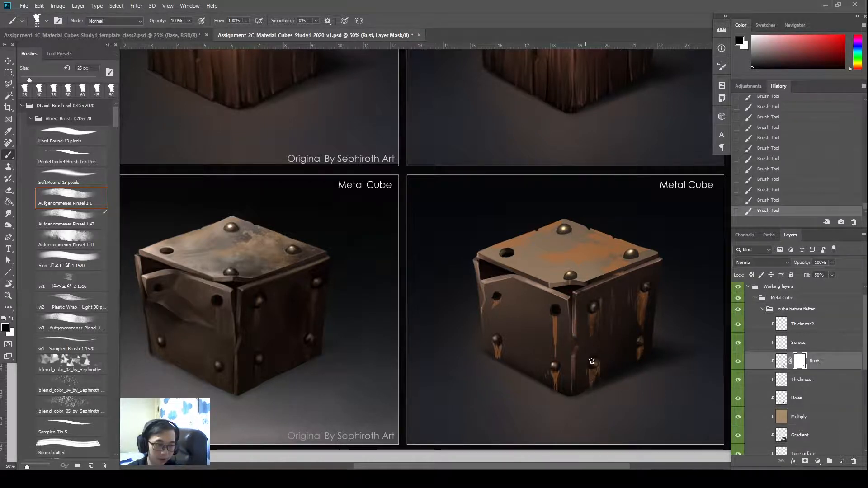
{"action": "key", "text": "bracketleft"}
{"action": "key", "text": "bracketleft"}
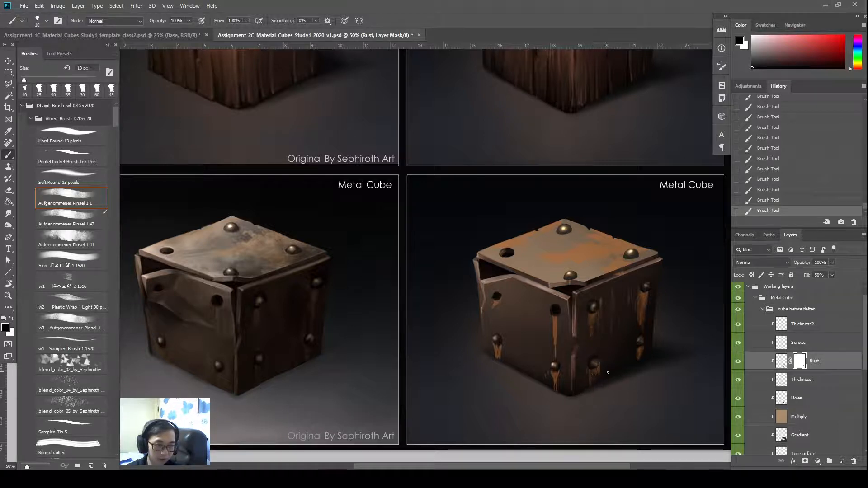
{"action": "key", "text": "x"}
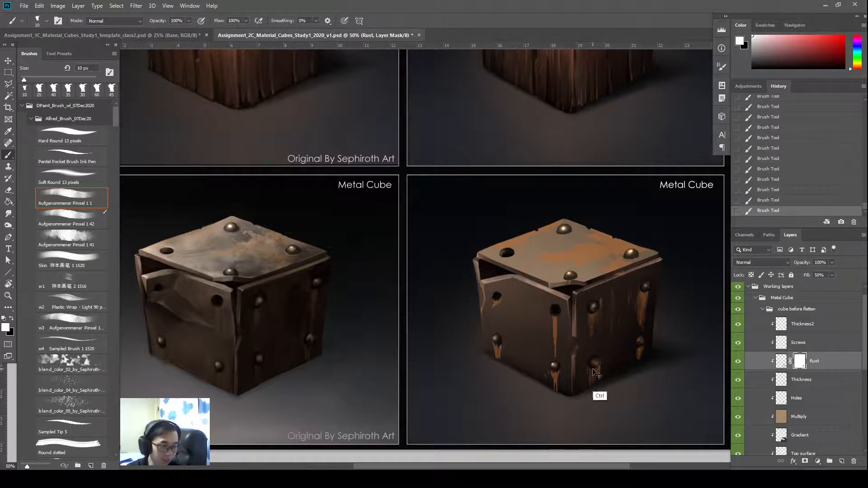
{"action": "key", "text": "ctrl+2"}
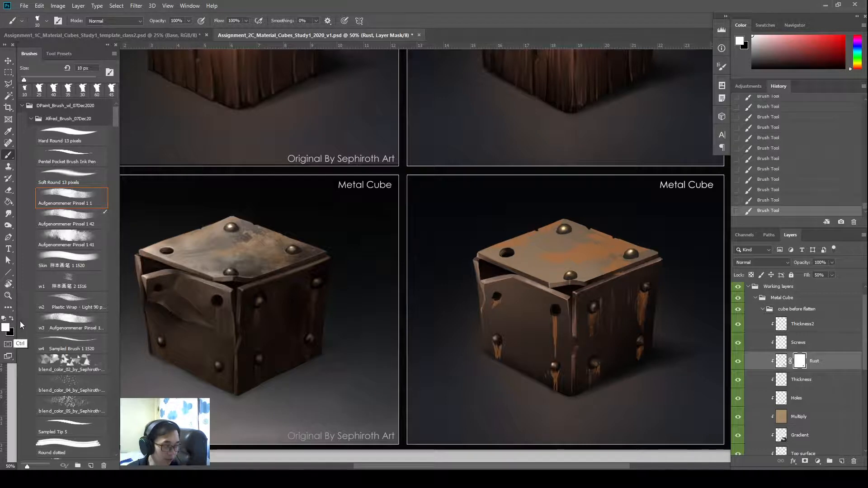
{"action": "left_click_drag", "start_coordinate": [1, 320], "coordinate": [16, 339]}
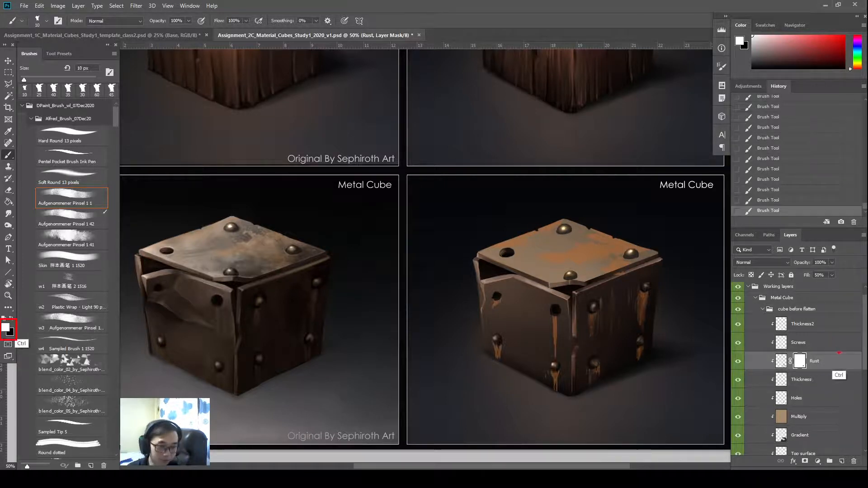
{"action": "left_click_drag", "start_coordinate": [792, 352], "coordinate": [838, 371]}
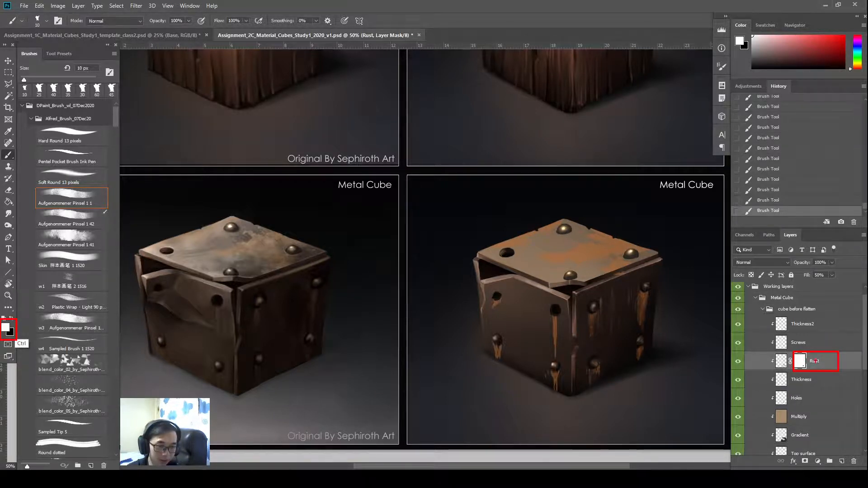
{"action": "key", "text": "Escape"}
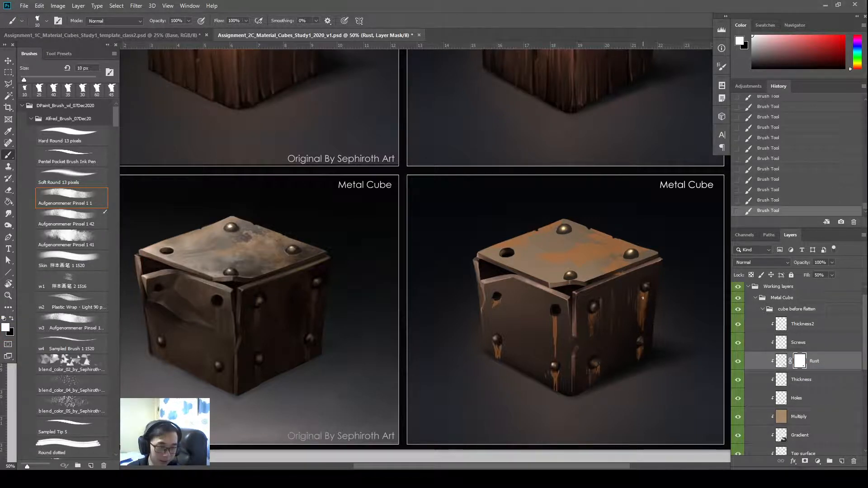
{"action": "key", "text": "x"}
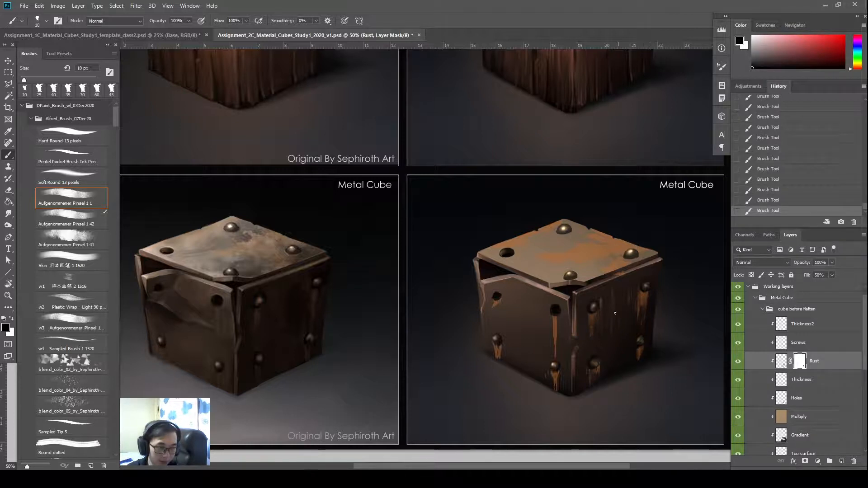
{"action": "key", "text": "x"}
{"action": "key", "text": "ctrl+2"}
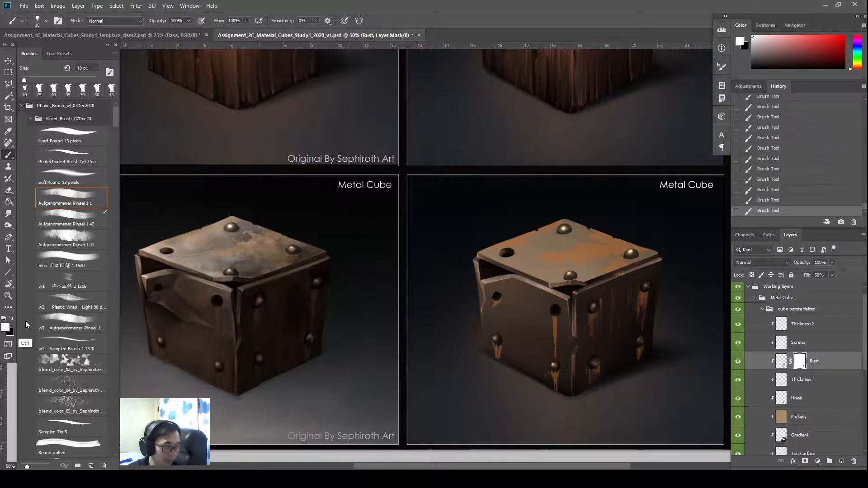
{"action": "left_click_drag", "start_coordinate": [1, 322], "coordinate": [16, 340]}
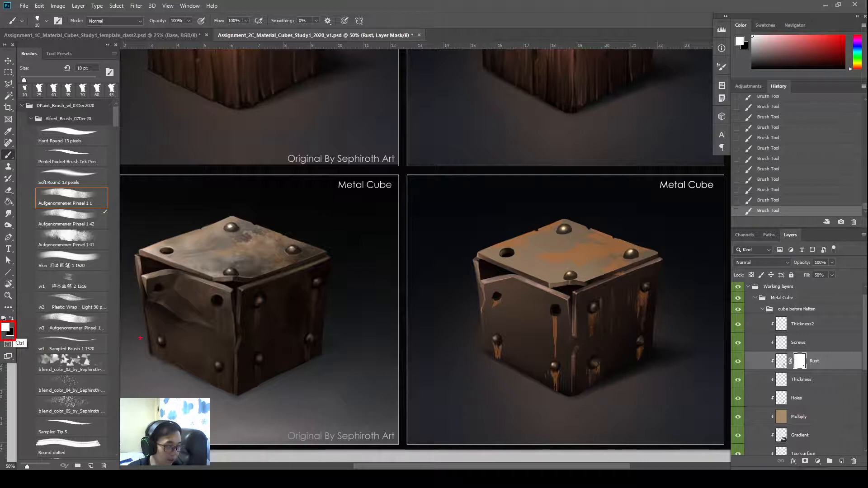
{"action": "key", "text": "Escape"}
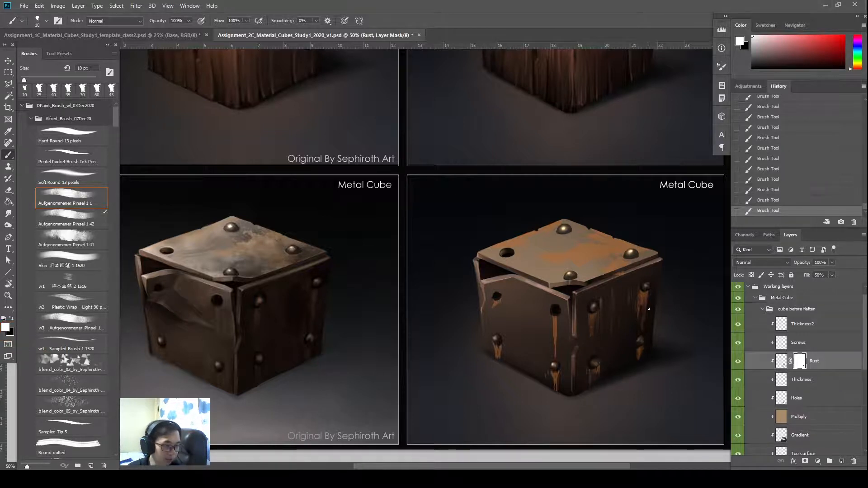
{"action": "key", "text": "x"}
{"action": "key", "text": "x"}
{"action": "key", "text": "x"}
{"action": "key", "text": "x"}
{"action": "key", "text": "x"}
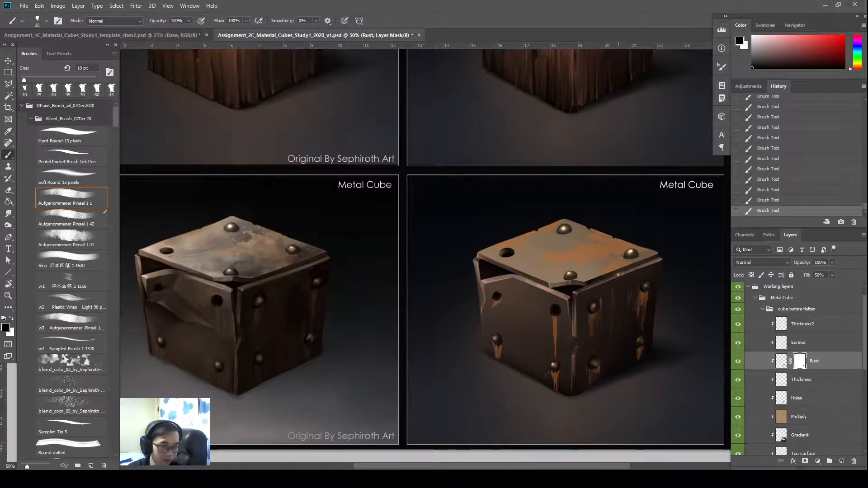
{"action": "key", "text": "x"}
{"action": "key", "text": "x"}
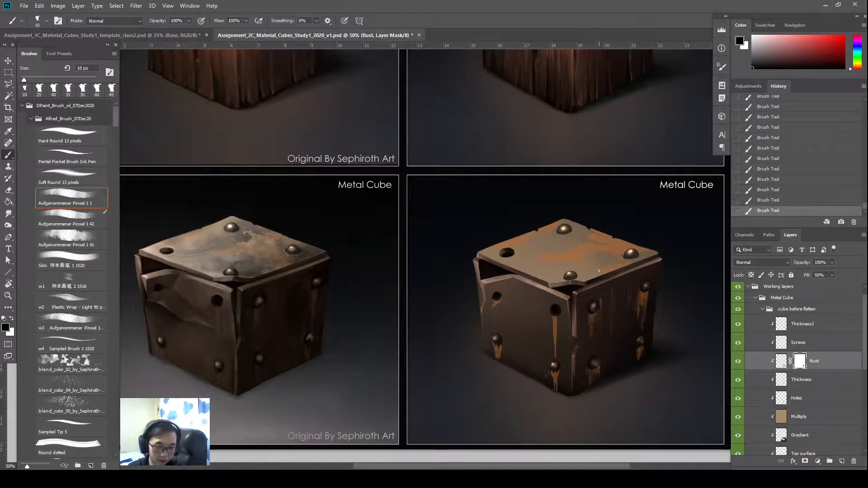
Fade the rust streaks below the left face's front hole and lower front screw with black on the mask, varying the brush between 30 and 40 px
{"action": "key", "text": "bracketright"}
{"action": "key", "text": "bracketright"}
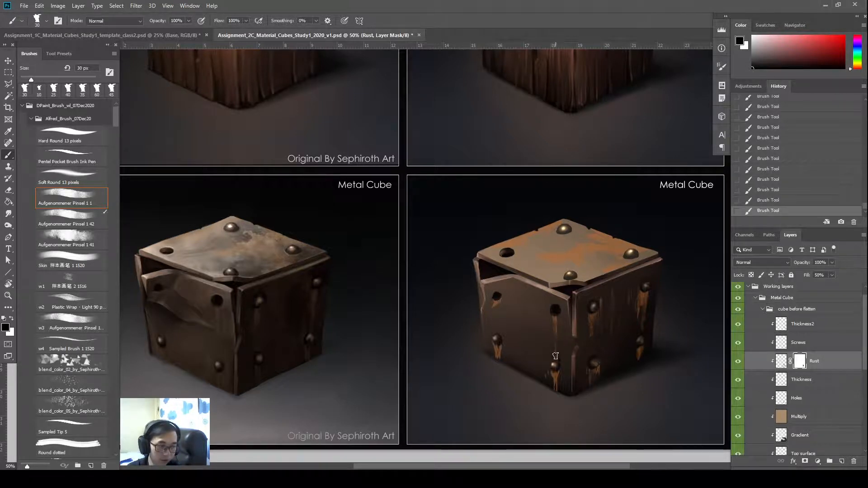
{"action": "key", "text": "ctrl+minus"}
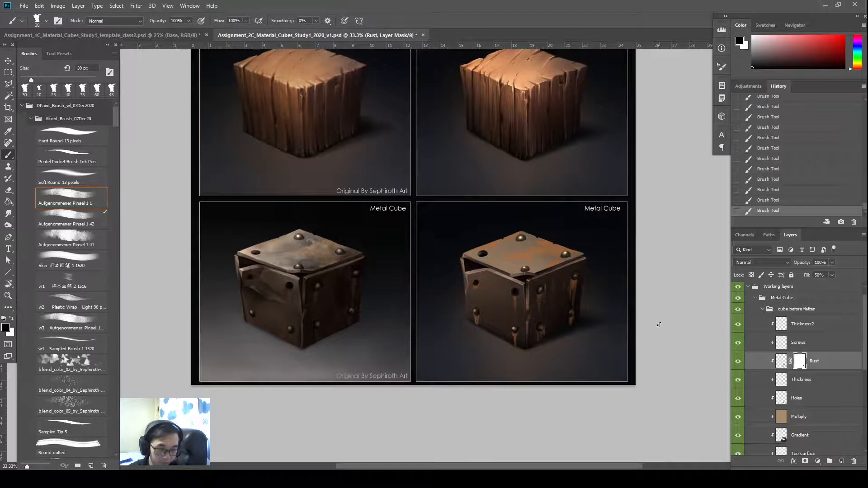
{"action": "key", "text": "bracketright"}
{"action": "key", "text": "bracketleft"}
{"action": "key", "text": "bracketleft"}
{"action": "key", "text": "bracketleft"}
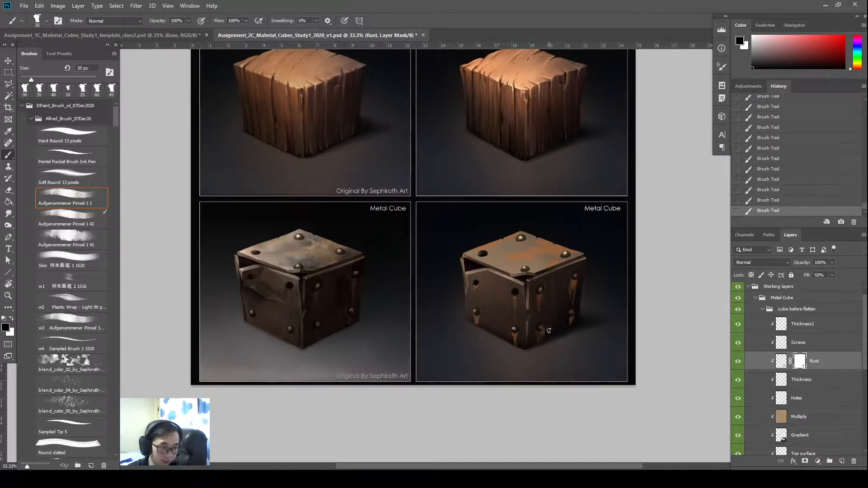
{"action": "key", "text": "bracketright"}
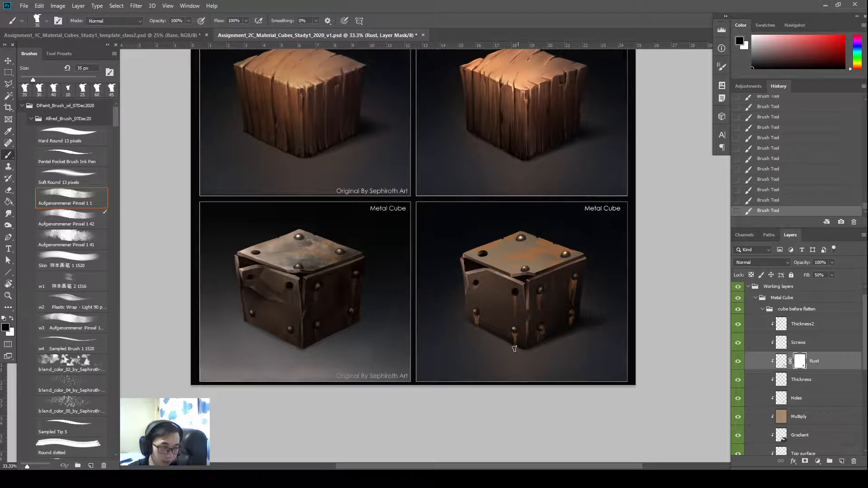
{"action": "key", "text": "bracketright"}
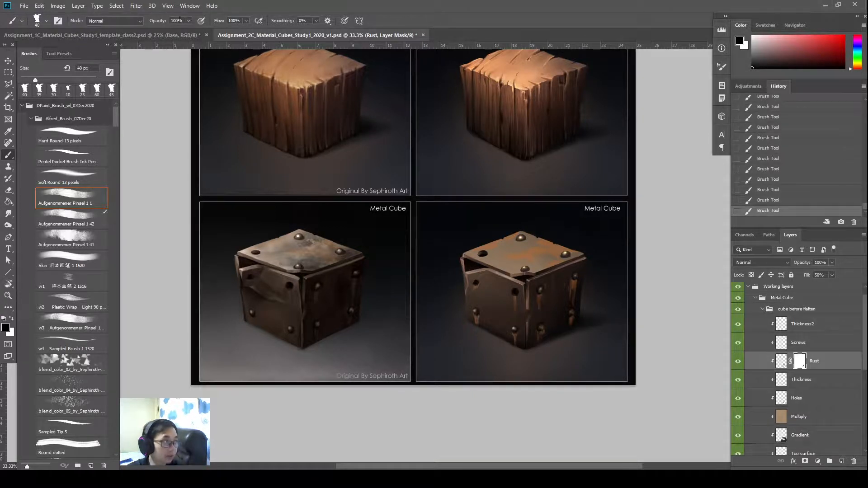
Set the brush opacity to 62% and fade the rust under the left face's rear hole and lower rear screw, reducing the brush to 15 px
{"action": "key", "text": "6"}
{"action": "key", "text": "2"}
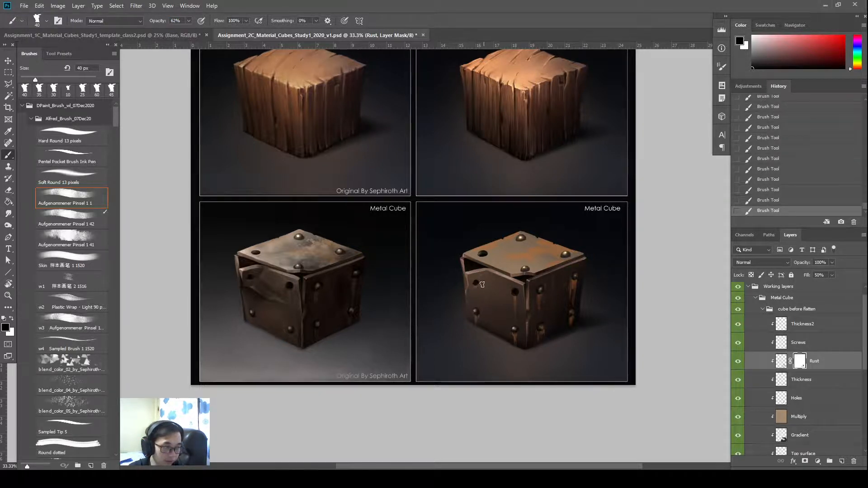
{"action": "key", "text": "bracketleft"}
{"action": "key", "text": "bracketleft"}
{"action": "key", "text": "bracketleft"}
{"action": "key", "text": "bracketleft"}
{"action": "key", "text": "bracketleft"}
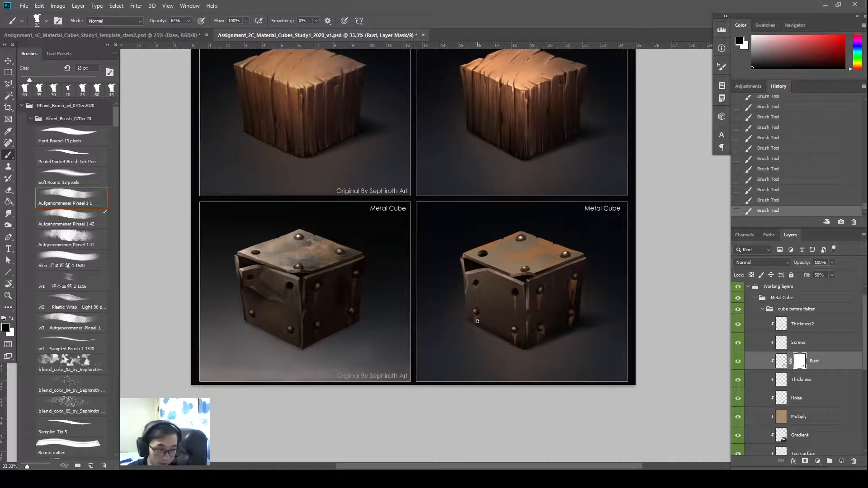
{"action": "key", "text": "ctrl+plus"}
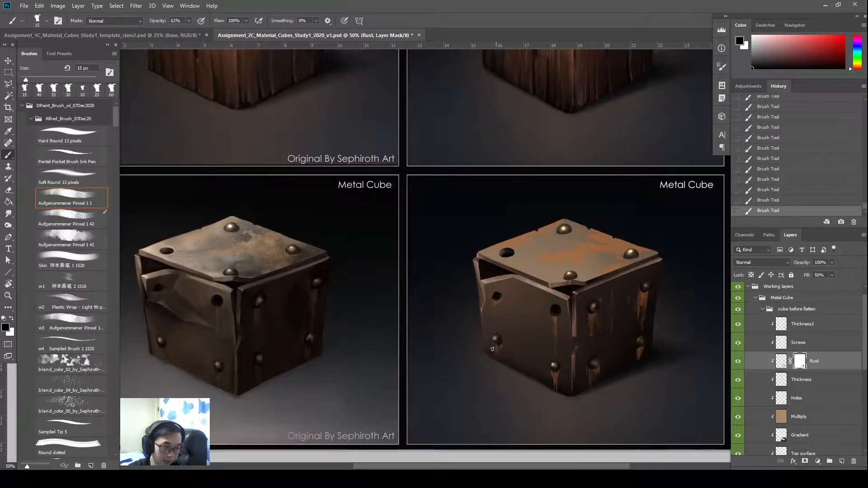
Rework the rust below the left face's rear hole and lower rear screw on the mask, alternating black and white with a 9 px brush
{"action": "key", "text": "x"}
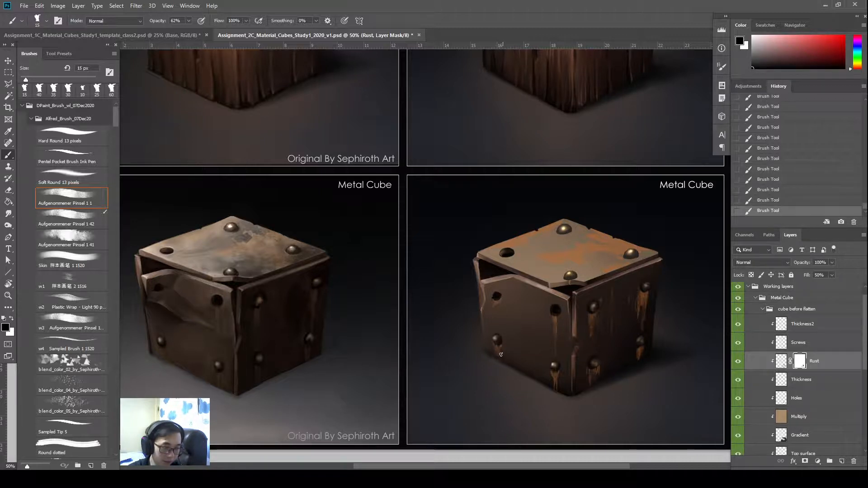
{"action": "key", "text": "bracketleft"}
{"action": "key", "text": "bracketleft"}
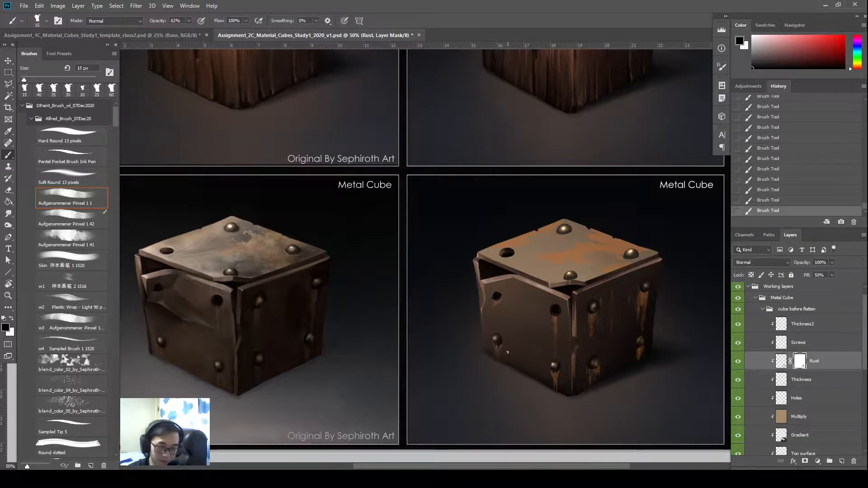
{"action": "left_click_drag", "start_coordinate": [498, 345], "coordinate": [499, 351]}
{"action": "key", "text": "x"}
{"action": "key", "text": "x"}
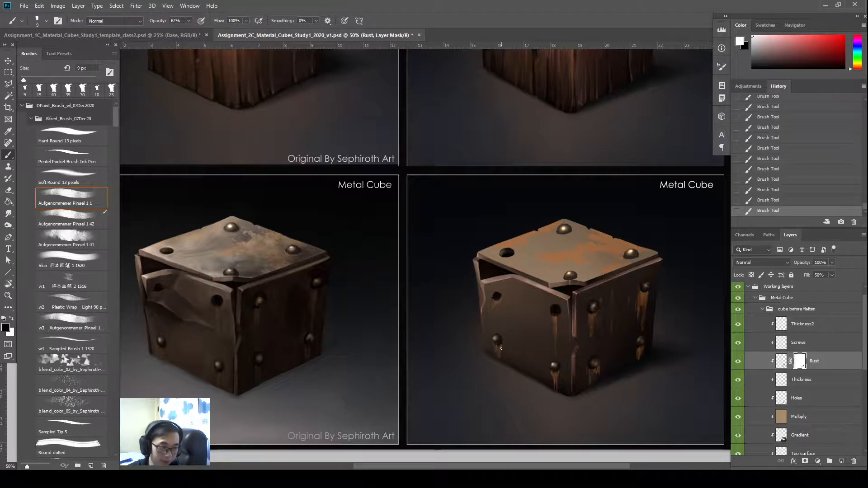
{"action": "key", "text": "x"}
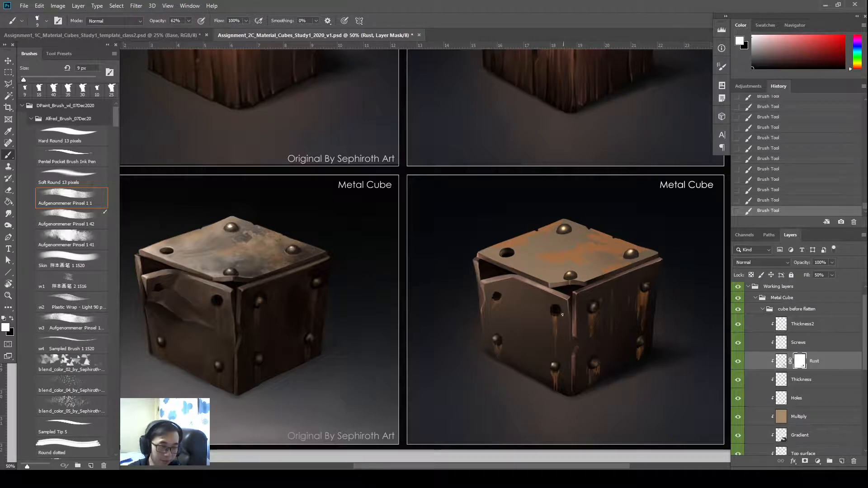
Touch up the rust streaks below the left face's front hole and lower front screw with black and white on the mask
{"action": "key", "text": "x"}
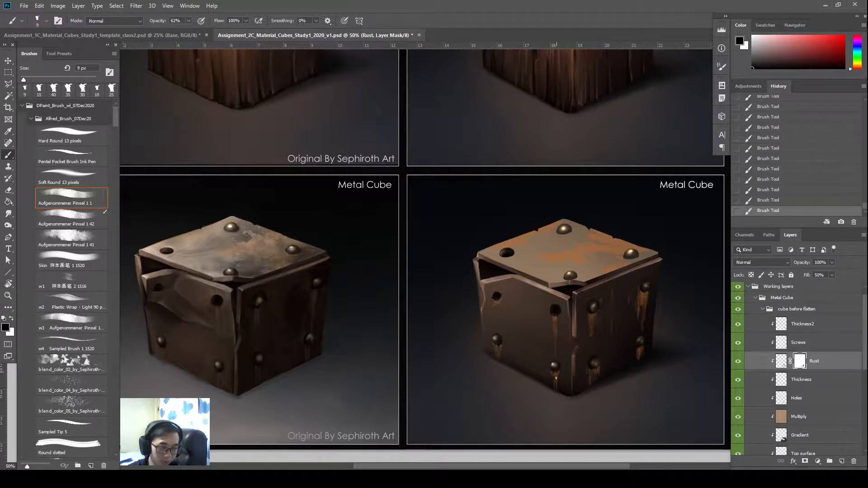
{"action": "key", "text": "x"}
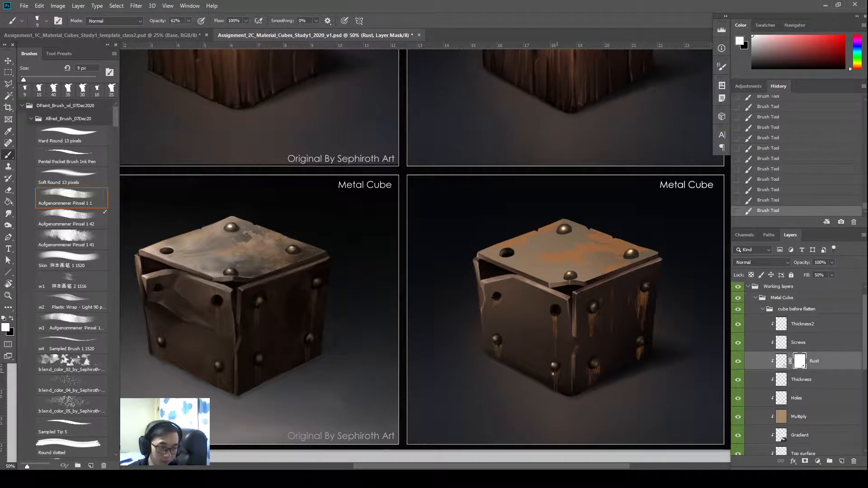
{"action": "key", "text": "x"}
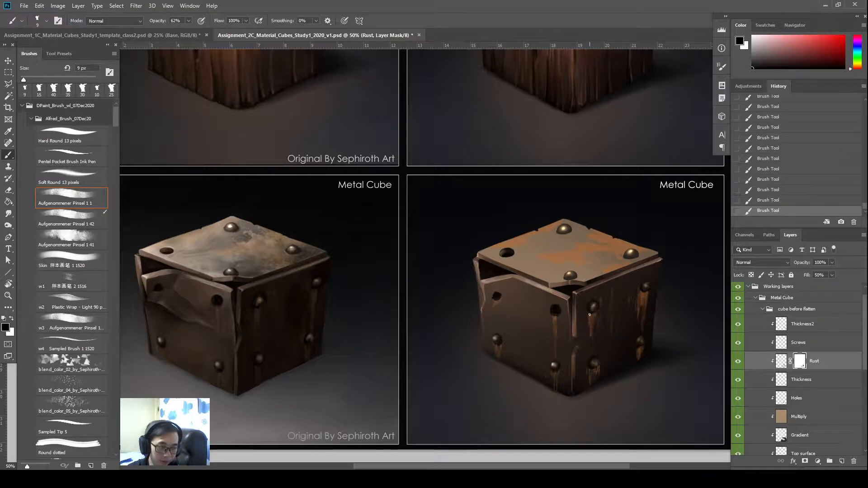
Soften the rust below the right face's two front screws on the mask, using 20 px and 10 px brushes in black and white
{"action": "key", "text": "bracketright"}
{"action": "key", "text": "bracketright"}
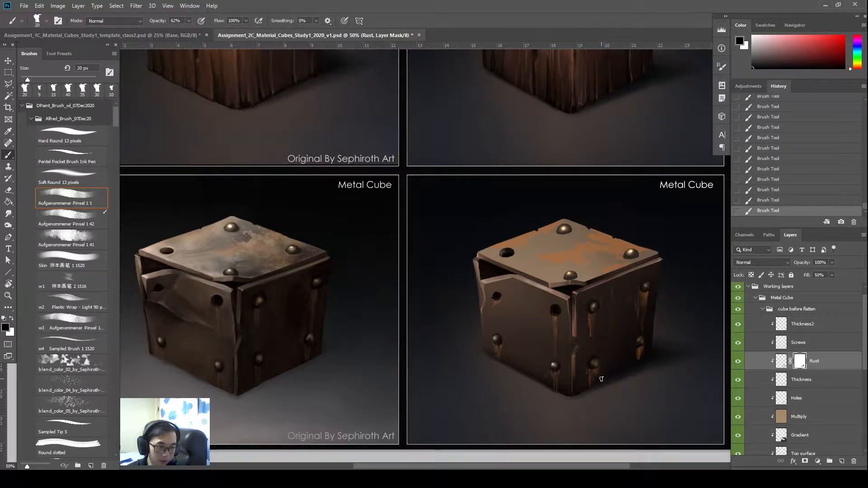
{"action": "key", "text": "bracketleft"}
{"action": "key", "text": "x"}
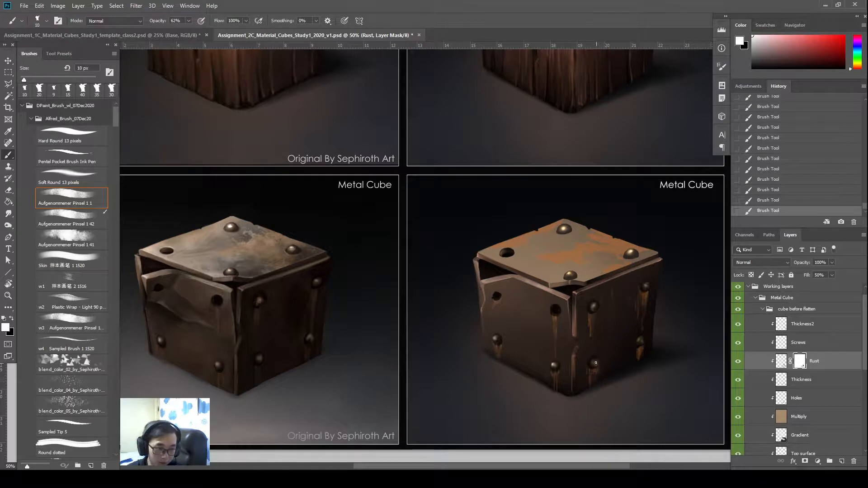
{"action": "key", "text": "x"}
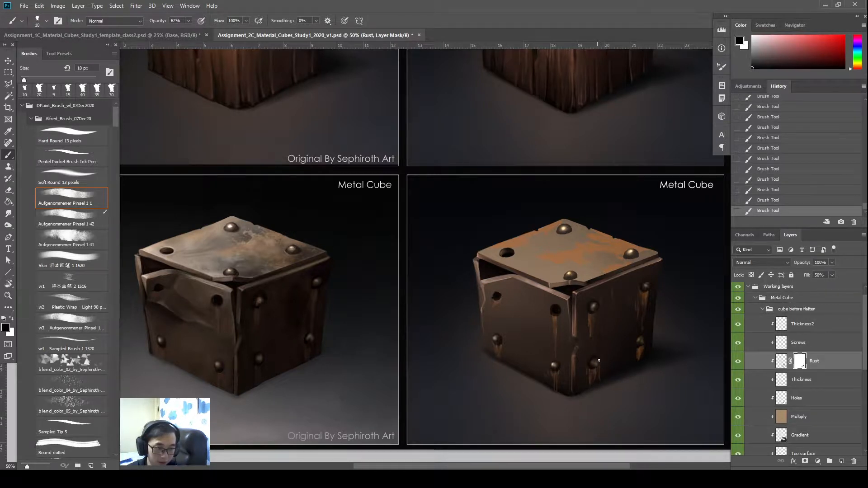
Fade the rust around the right face's rear screws with a 20 px black brush, then refine it with black and white at 9 px
{"action": "key", "text": "bracketright"}
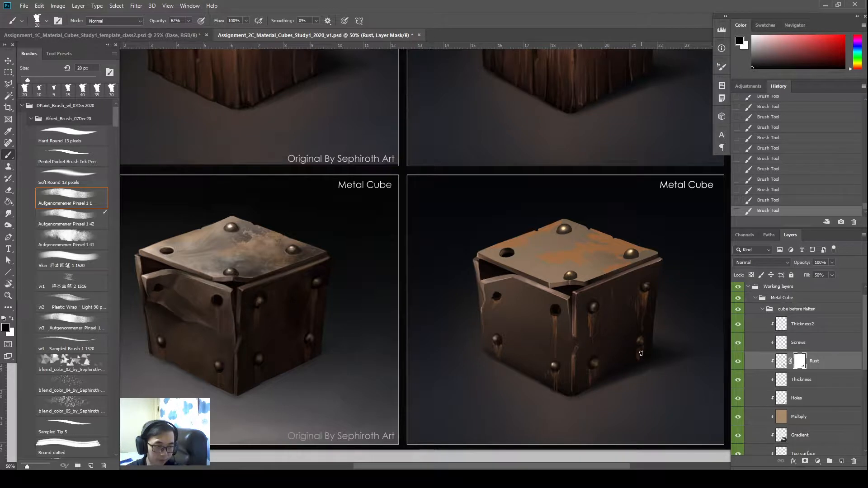
{"action": "key", "text": "bracketleft"}
{"action": "key", "text": "bracketleft"}
{"action": "key", "text": "x"}
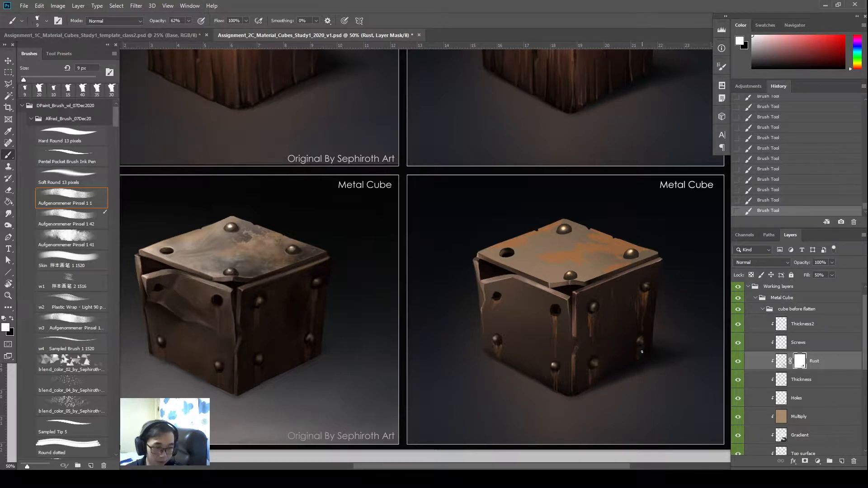
{"action": "key", "text": "x"}
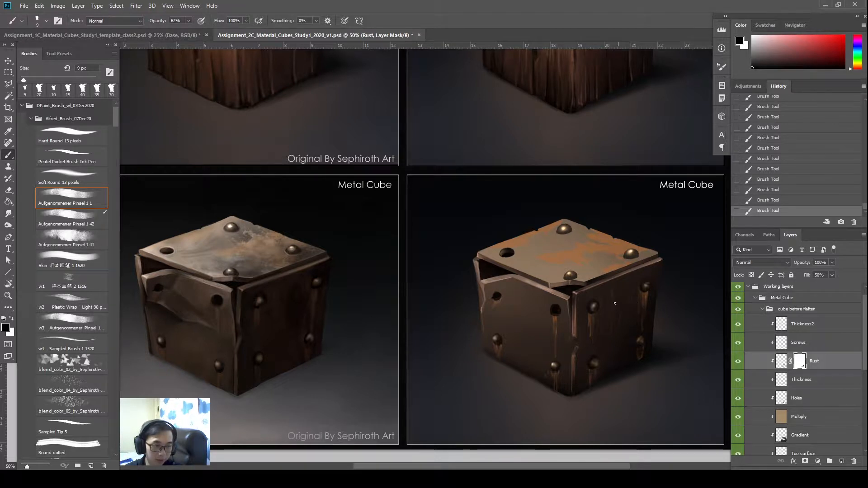
Fade the orange rust across the right-hand cube's top face on the Rust mask with a 70 px black brush
{"action": "key", "text": "bracketright"}
{"action": "key", "text": "bracketright"}
{"action": "key", "text": "bracketright"}
{"action": "key", "text": "bracketright"}
{"action": "key", "text": "bracketright"}
{"action": "key", "text": "bracketright"}
{"action": "key", "text": "bracketright"}
{"action": "key", "text": "bracketright"}
{"action": "key", "text": "bracketright"}
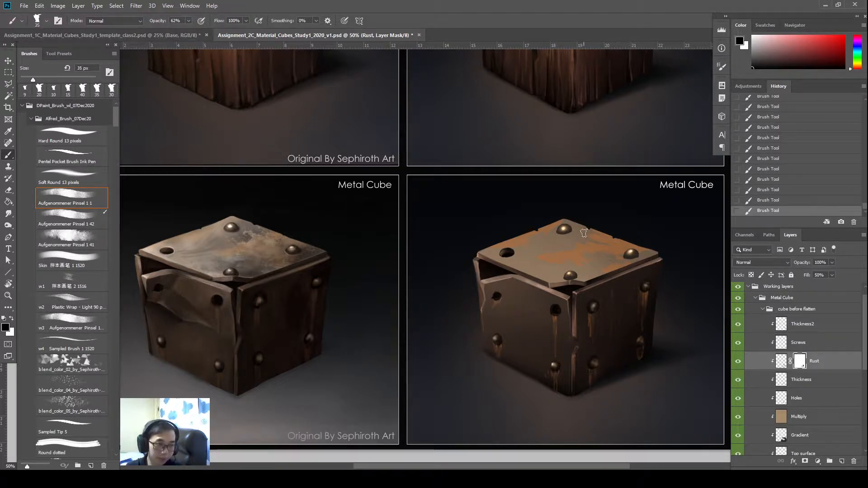
{"action": "key", "text": "bracketright"}
{"action": "key", "text": "bracketright"}
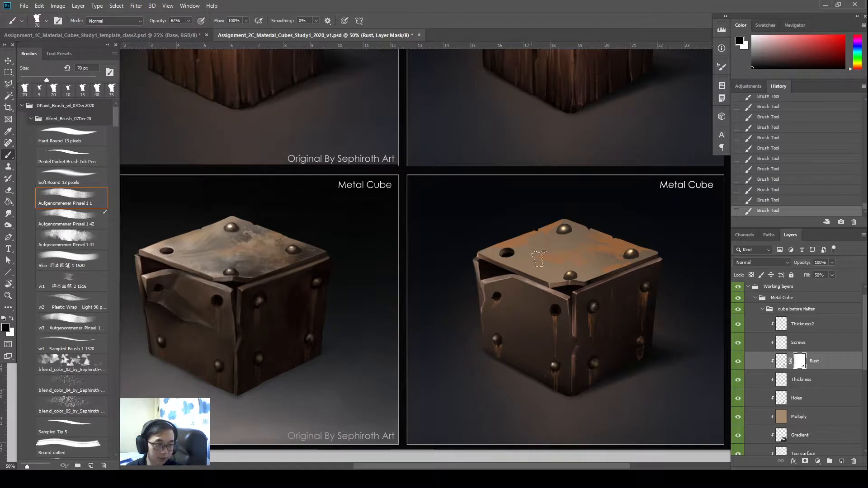
{"action": "left_click_drag", "start_coordinate": [585, 259], "coordinate": [613, 274]}
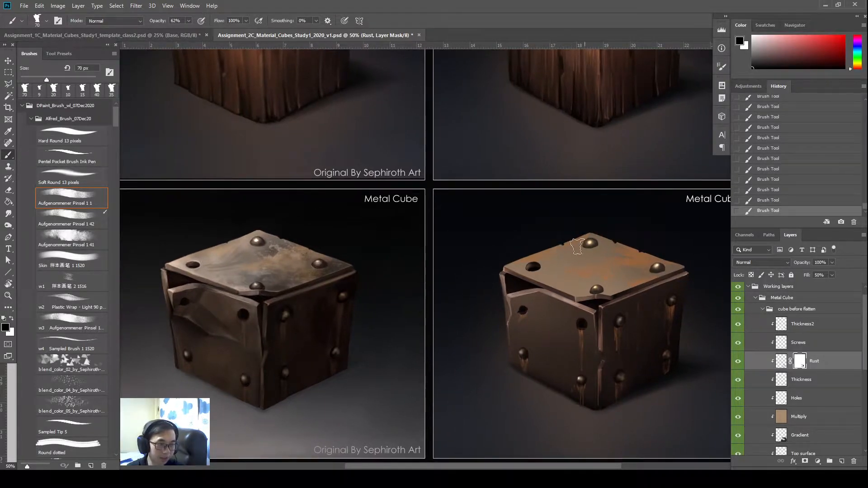
{"action": "key", "text": "x"}
{"action": "key", "text": "x"}
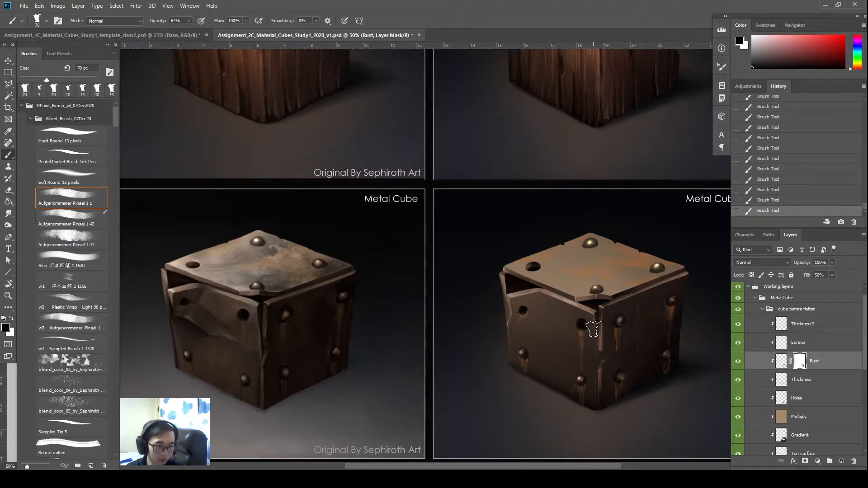
Switch from the mask to the Rust layer's artwork and paint orange rust below the left face's front hole at 9 px
{"action": "key", "text": "x"}
{"action": "left_click", "coordinate": [782, 361]}
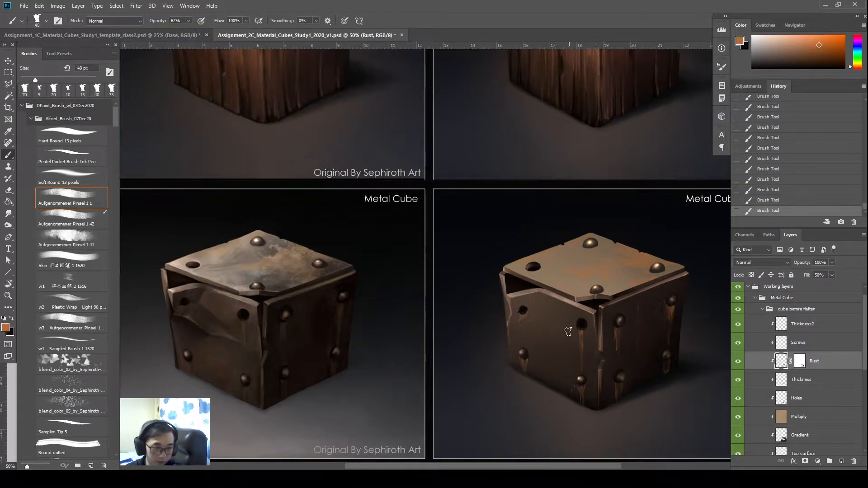
{"action": "key", "text": "bracketleft"}
{"action": "key", "text": "bracketleft"}
{"action": "key", "text": "bracketleft"}
{"action": "key", "text": "bracketleft"}
{"action": "key", "text": "bracketleft"}
{"action": "key", "text": "bracketleft"}
{"action": "left_click_drag", "start_coordinate": [585, 350], "coordinate": [584, 339]}
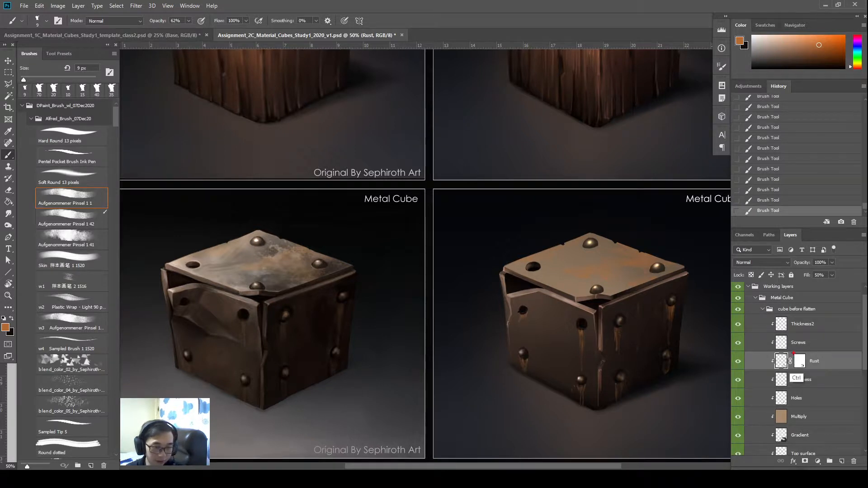
{"action": "left_click", "coordinate": [781, 361], "text": "ctrl"}
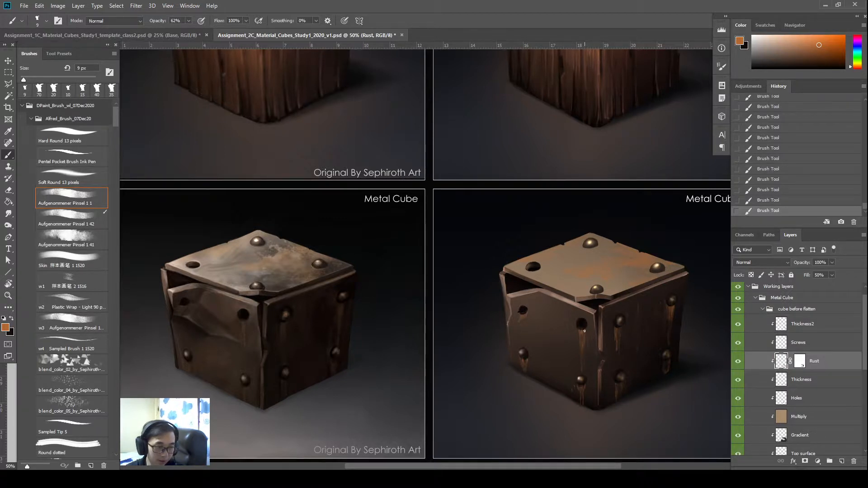
Step back and forth through the latest strokes, and trim the rust below the left face's holes with the Eraser
{"action": "key", "text": "x"}
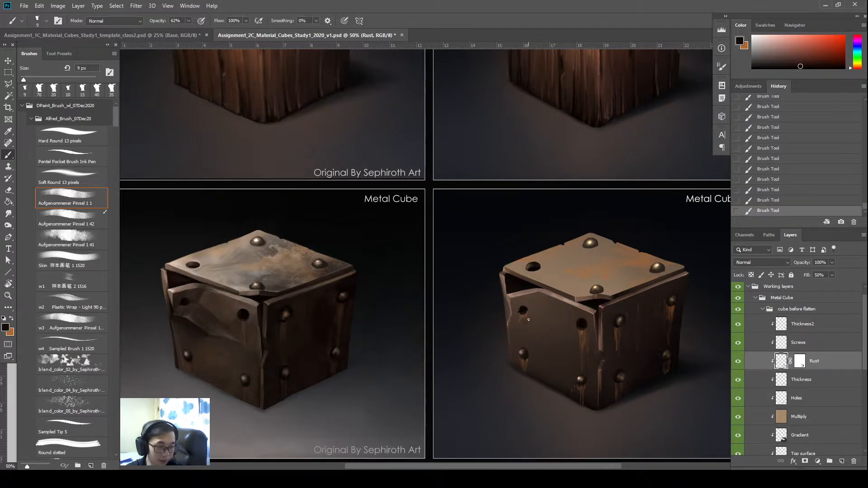
{"action": "key", "text": "ctrl+z"}
{"action": "key", "text": "ctrl+z"}
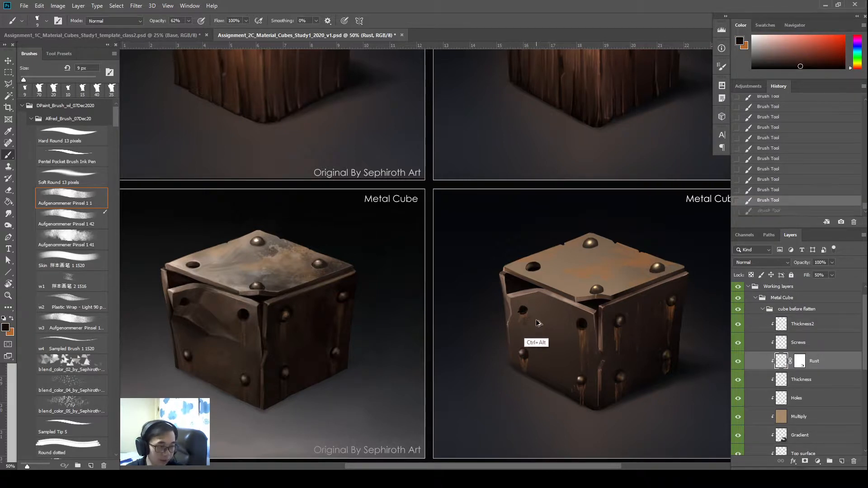
{"action": "key", "text": "x"}
{"action": "key", "text": "ctrl+shift+z"}
{"action": "key", "text": "ctrl+shift+z"}
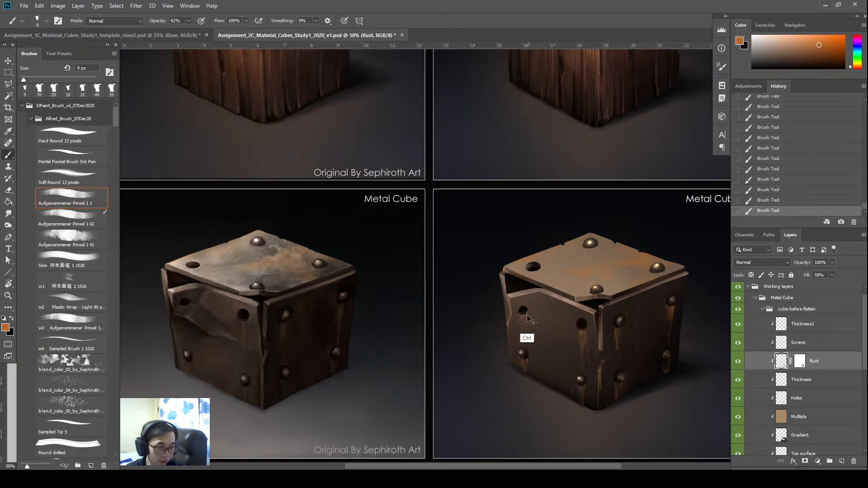
{"action": "key", "text": "e"}
{"action": "left_click_drag", "start_coordinate": [585, 355], "coordinate": [585, 366]}
{"action": "key", "text": "b"}
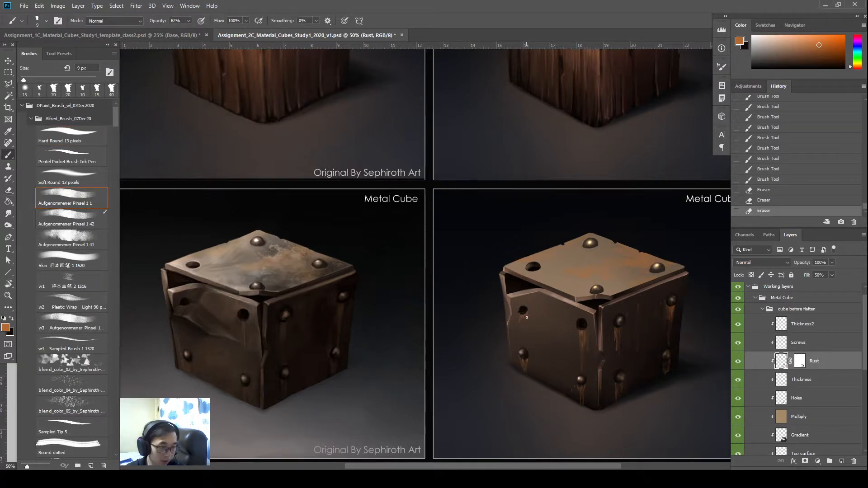
Repaint short orange rust streaks below the left face's rear hole on the Rust layer with a 9 px brush
{"action": "left_click_drag", "start_coordinate": [527, 318], "coordinate": [514, 310]}
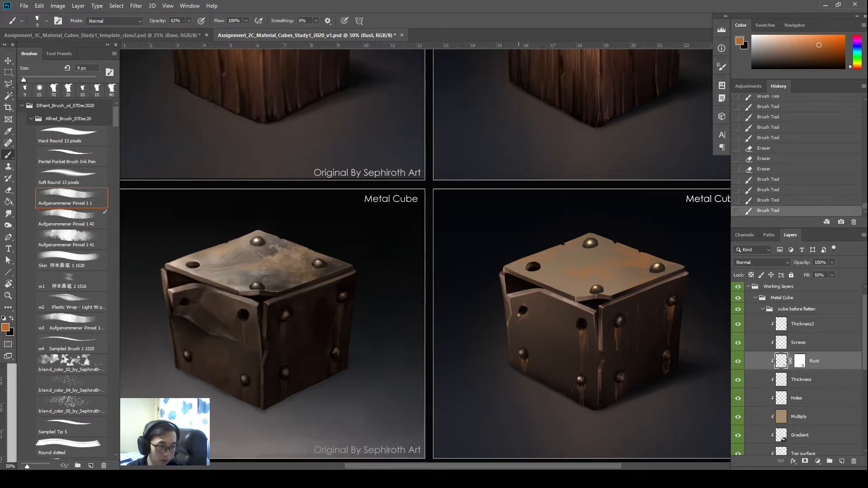
{"action": "left_click_drag", "start_coordinate": [519, 315], "coordinate": [519, 319]}
{"action": "left_click_drag", "start_coordinate": [520, 314], "coordinate": [520, 319]}
{"action": "left_click_drag", "start_coordinate": [521, 314], "coordinate": [520, 317]}
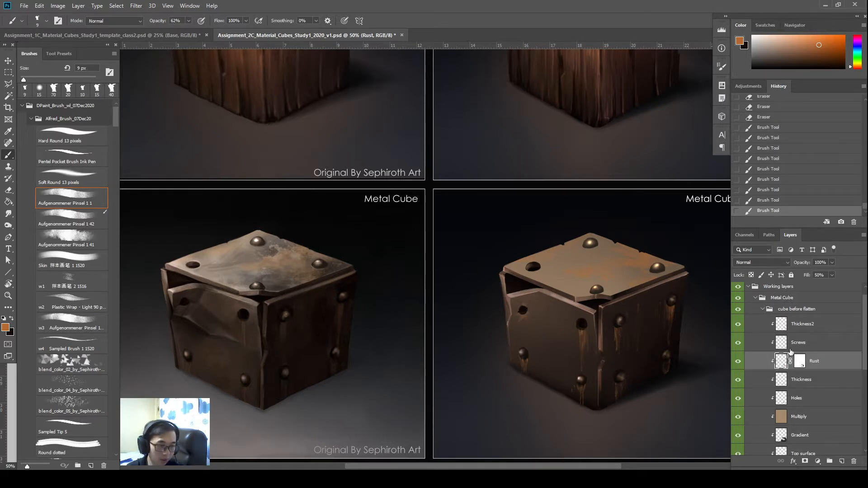
Soften the rust around the left face's rear hole with black on the Rust mask, and enlarge the brush to 35 px
{"action": "left_click", "coordinate": [803, 360]}
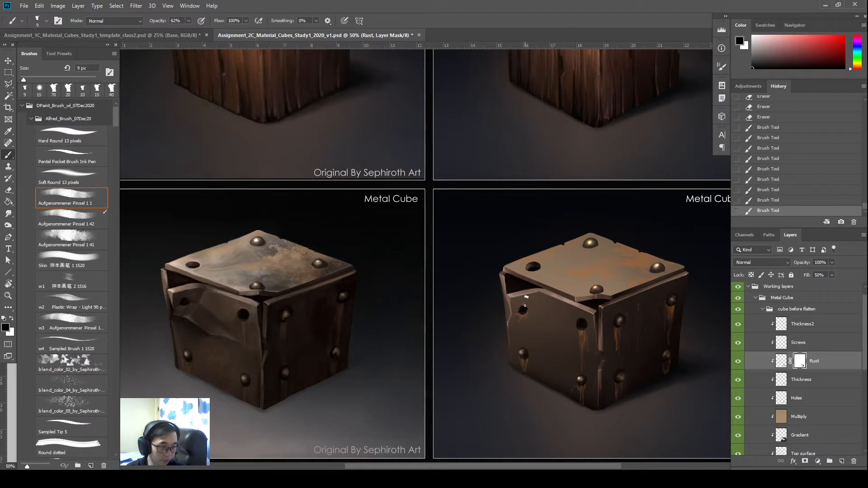
{"action": "left_click_drag", "start_coordinate": [525, 306], "coordinate": [524, 309]}
{"action": "mouse_move", "coordinate": [524, 306]}
{"action": "left_mouse_down"}
{"action": "mouse_move", "coordinate": [510, 335]}
{"action": "mouse_move", "coordinate": [488, 341]}
{"action": "left_mouse_up"}
{"action": "key", "text": "bracketright"}
{"action": "key", "text": "bracketright"}
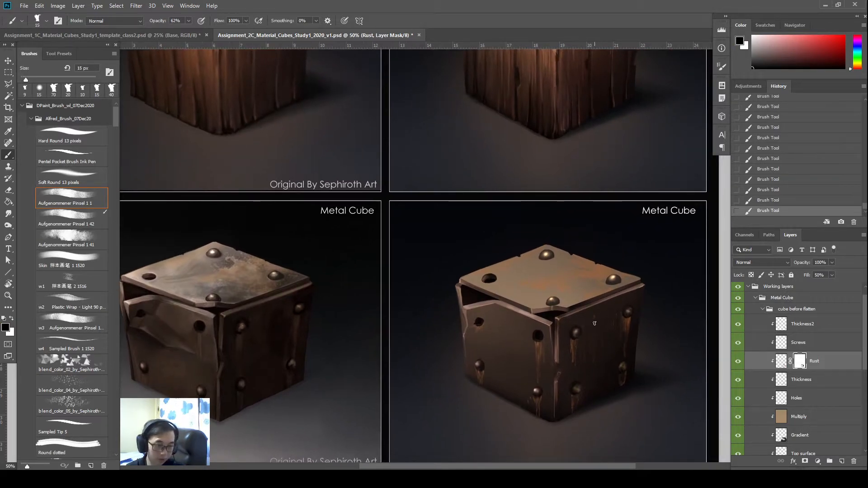
{"action": "key", "text": "bracketright"}
{"action": "key", "text": "bracketright"}
{"action": "key", "text": "bracketright"}
{"action": "key", "text": "bracketright"}
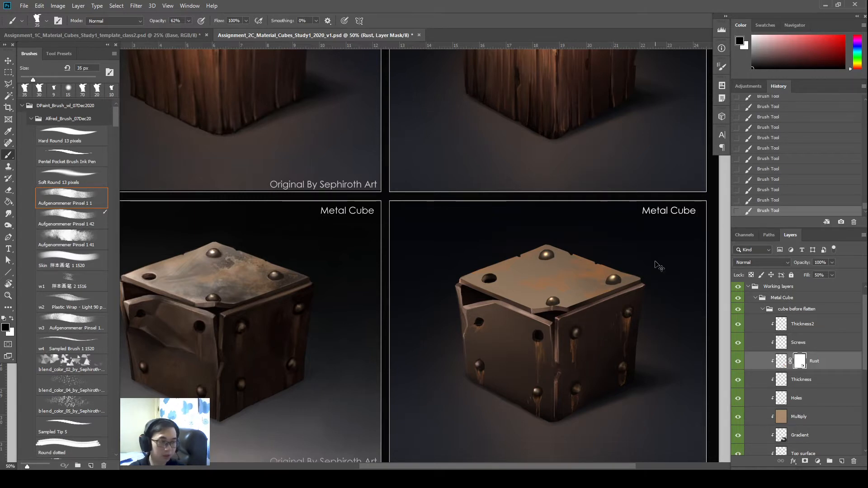
Set the Rust layer's opacity to 50%
{"action": "key", "text": "ctrl+minus"}
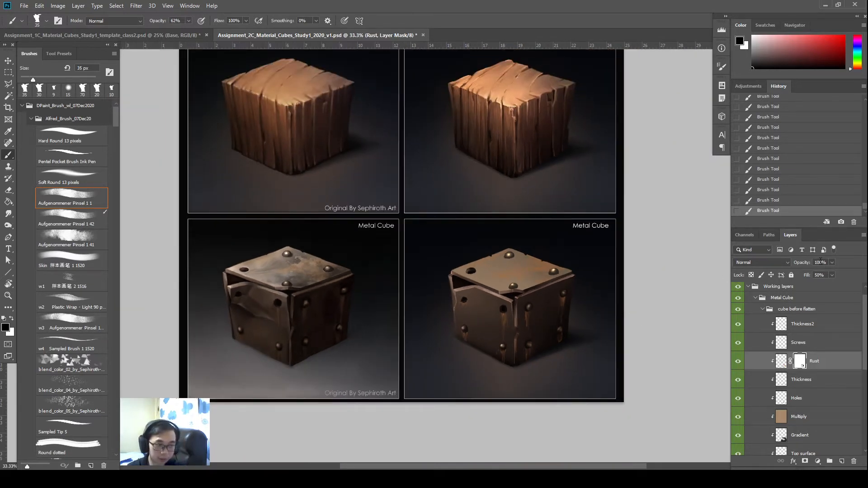
{"action": "left_click_drag", "start_coordinate": [808, 263], "coordinate": [748, 295]}
{"action": "type", "text": "50"}
{"action": "key", "text": "Return"}
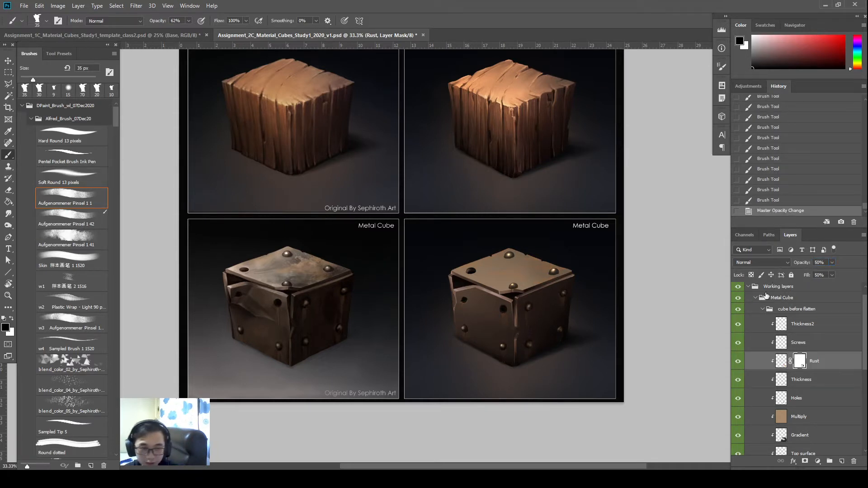
Hide and show the Rust layer twice to compare the metal cube with and without the rust
{"action": "left_click", "coordinate": [738, 362]}
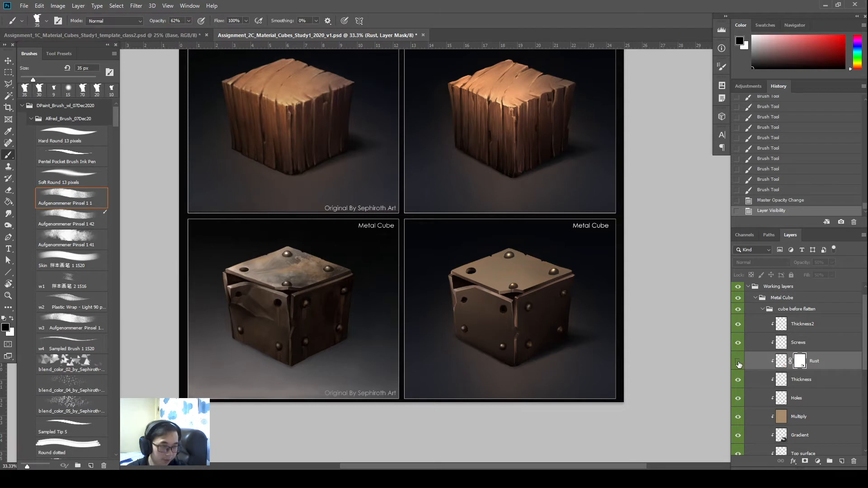
{"action": "left_click", "coordinate": [738, 362]}
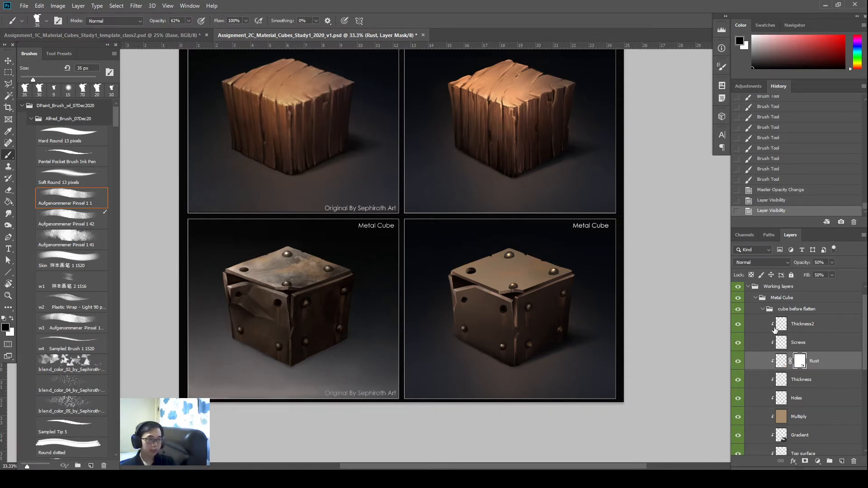
{"action": "left_click", "coordinate": [738, 361]}
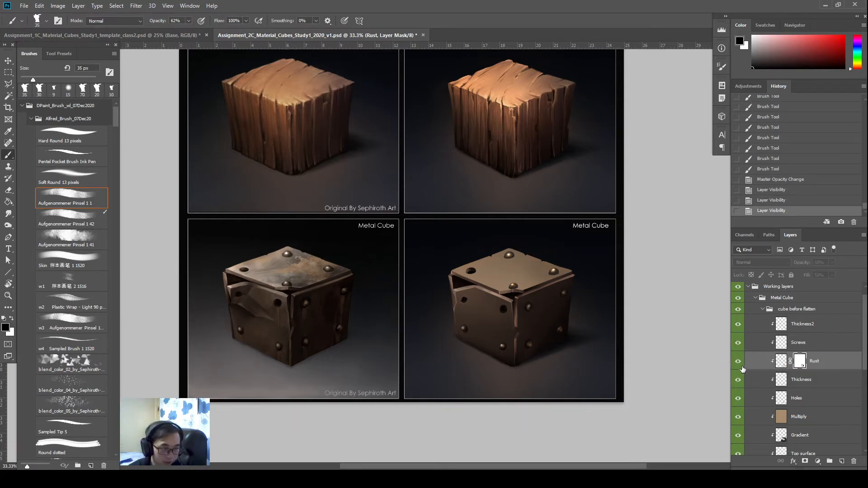
{"action": "left_click", "coordinate": [738, 362]}
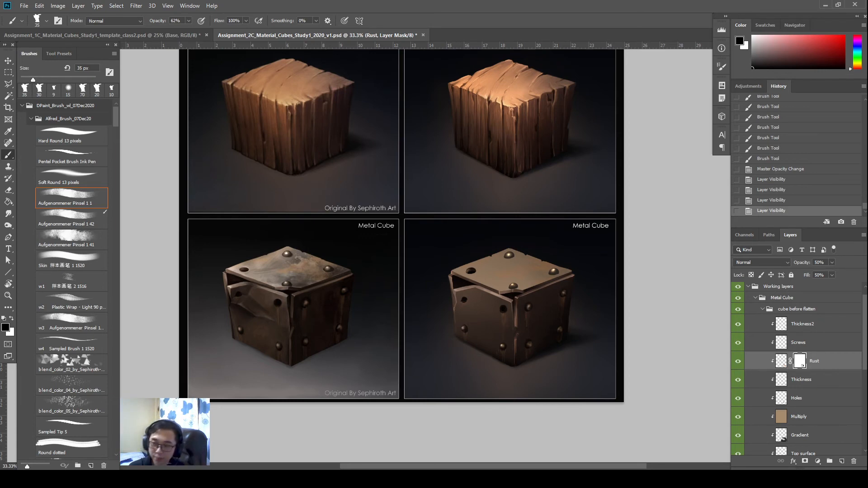